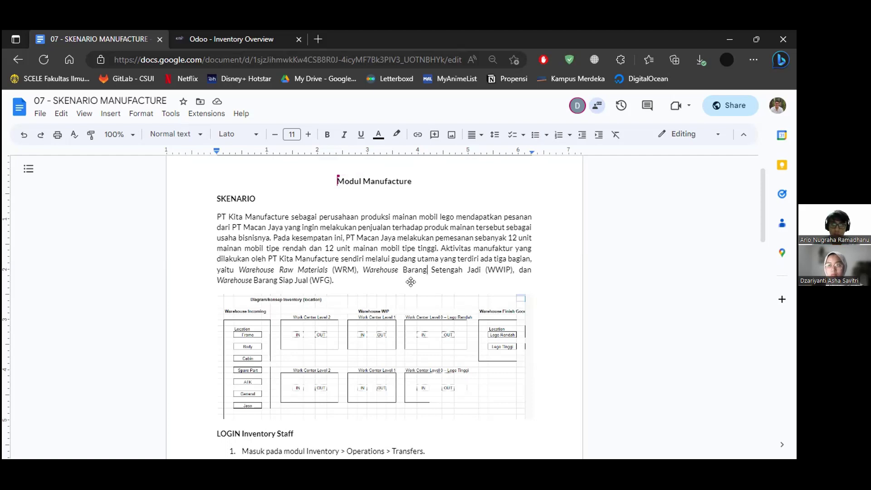
Step: Read the scenario document's Inventory Staff instructions and the raw materials listed beneath them
scroll(395, 280, "down", 1)
scroll(382, 278, "down", 1, "ctrl")
scroll(381, 277, "down", 2)
scroll(381, 277, "up", 1, "ctrl")
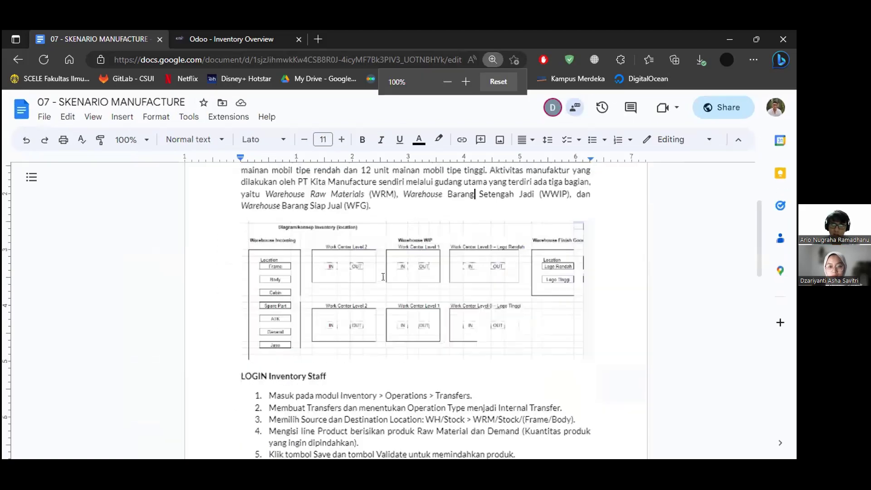
scroll(383, 277, "down", 3)
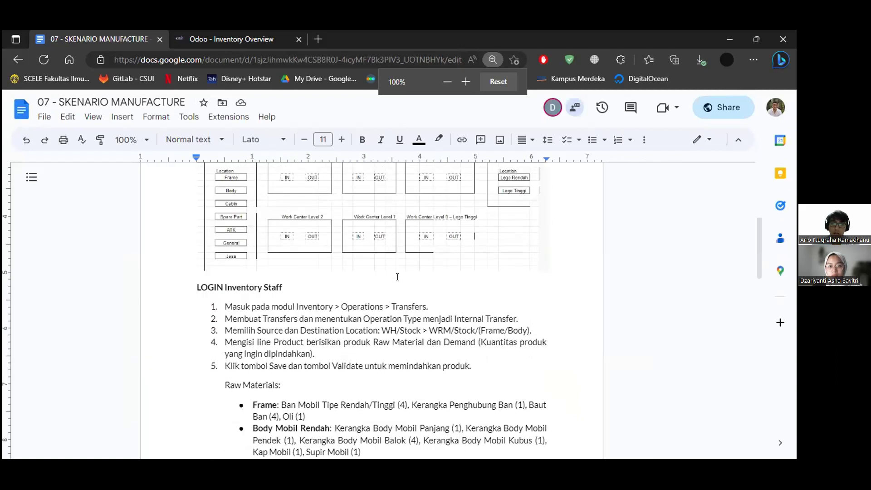
scroll(329, 221, "down", 1)
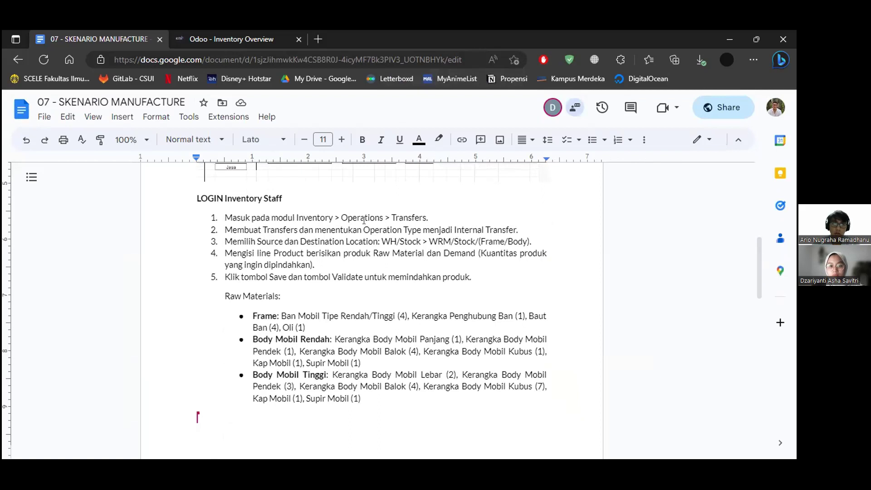
Step: Switch to Odoo Inventory and open the list of transfers
key("ctrl+Tab")
left_click(149, 107)
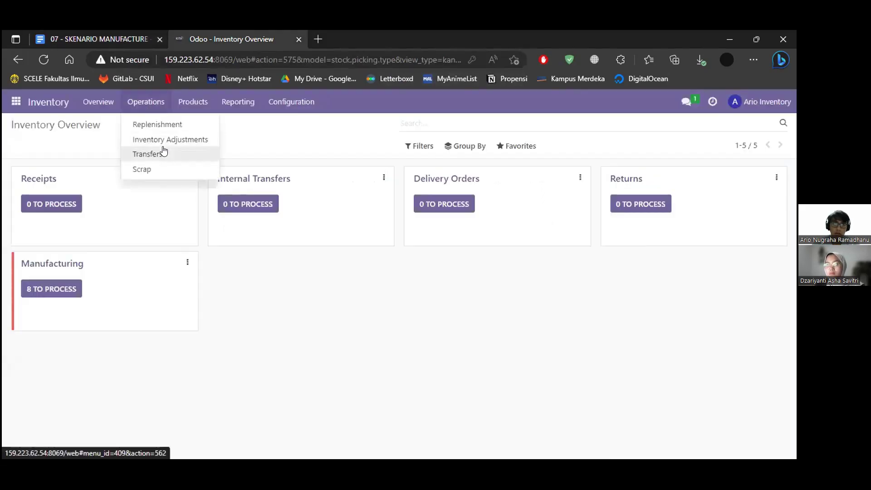
left_click(162, 154)
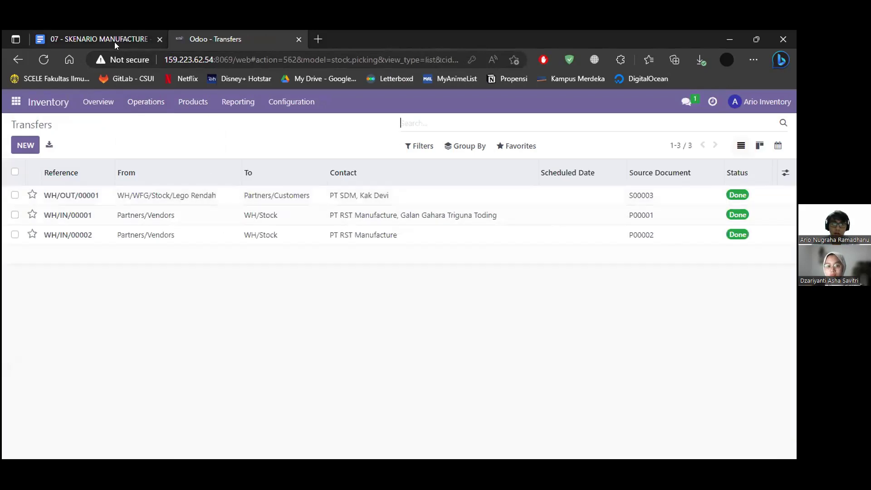
Step: Create a new transfer of type PT KITA Manufacture: Internal Transfers from WH/Stock to WRM/Stock/Frame, consulting the scenario document's instructions
key("ctrl+Tab")
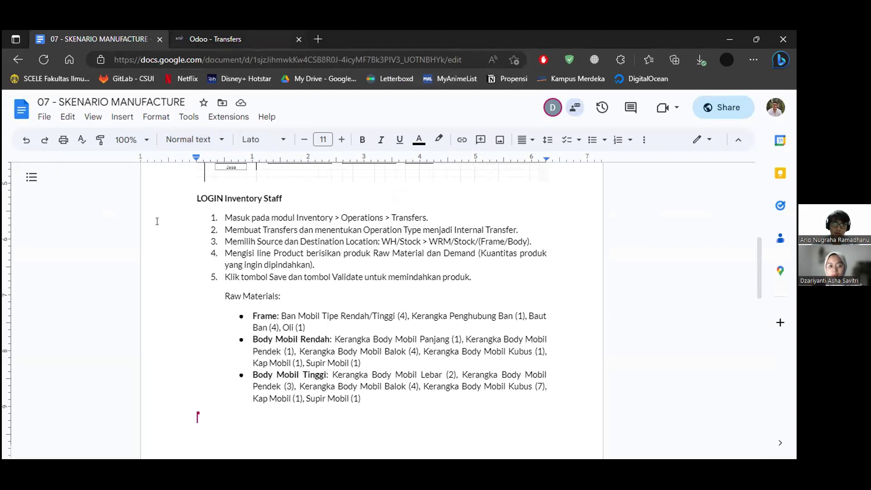
key("ctrl+Tab")
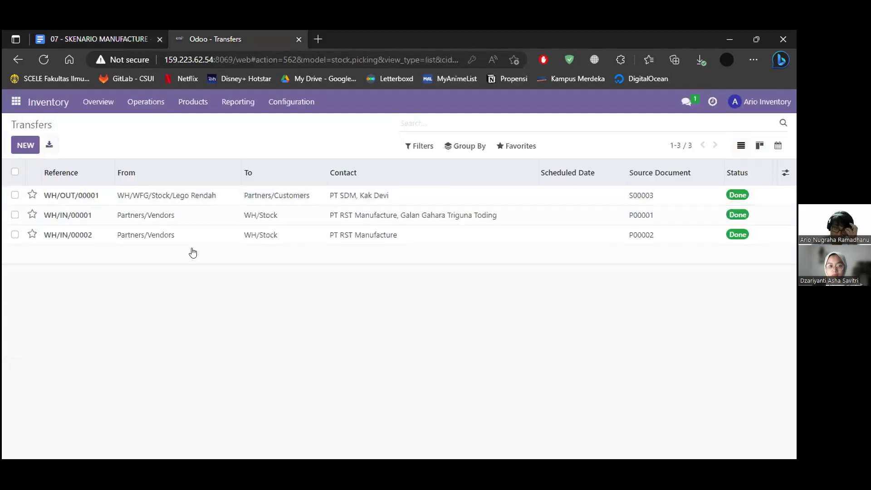
key("alt+c")
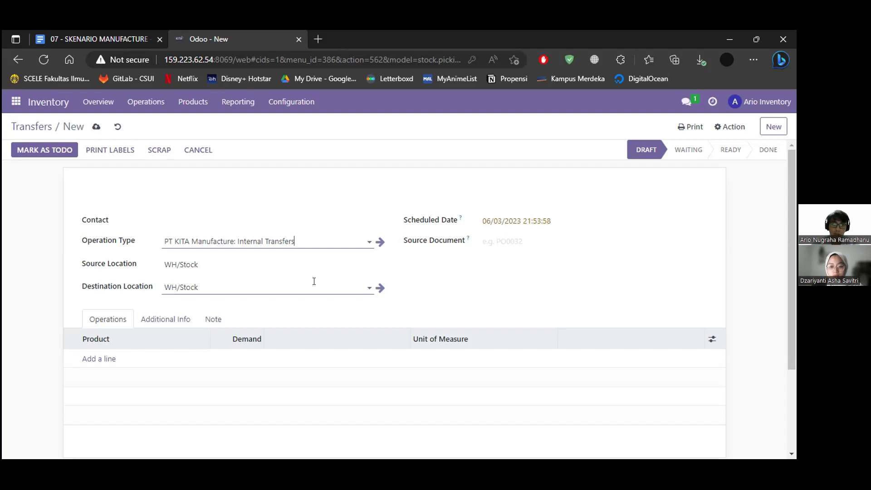
left_click(314, 288)
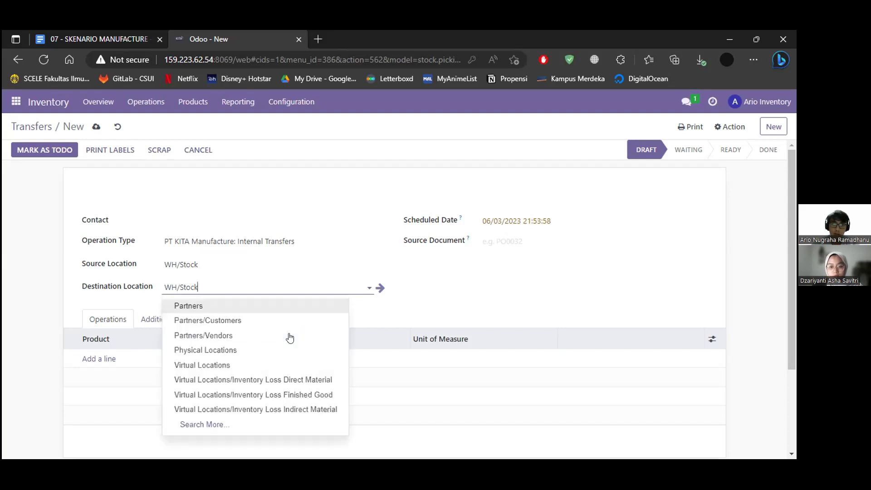
type("wrm")
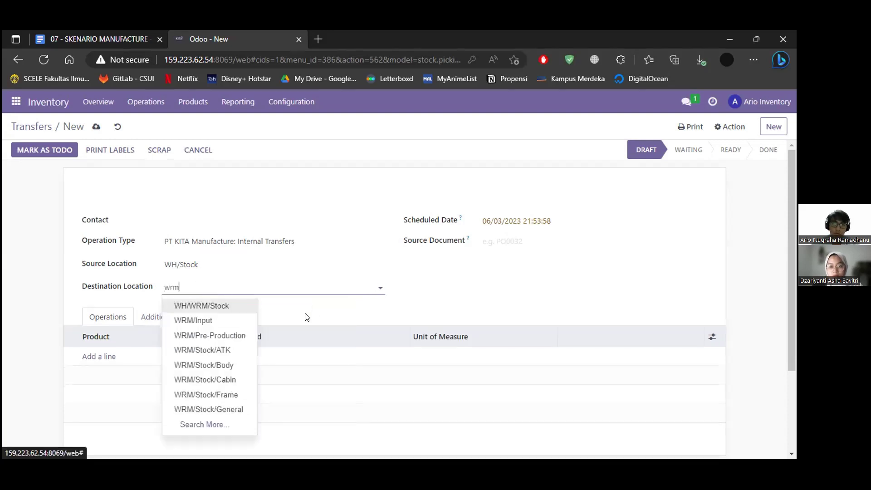
left_click(234, 395)
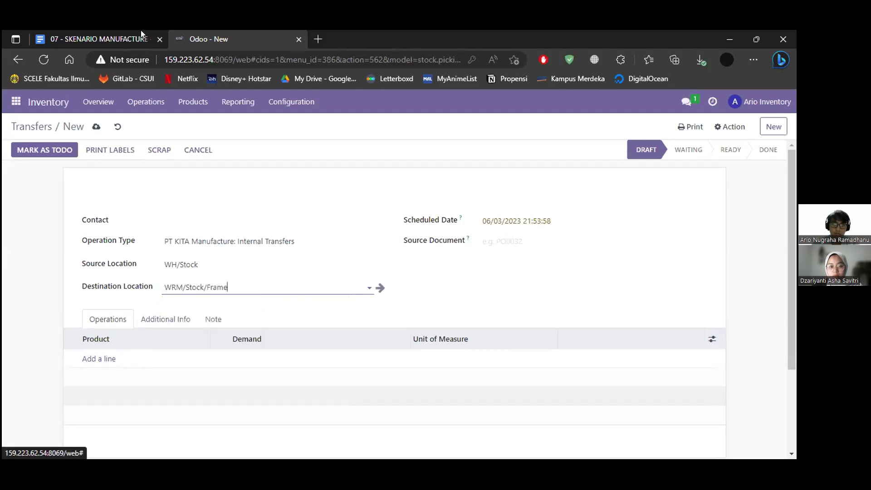
Step: Examine the total Frame and Body raw material quantities for the 12 low-type and 12 high-type cars in the scenario document
left_click(141, 39)
scroll(366, 298, "down", 1)
scroll(365, 297, "up", 2)
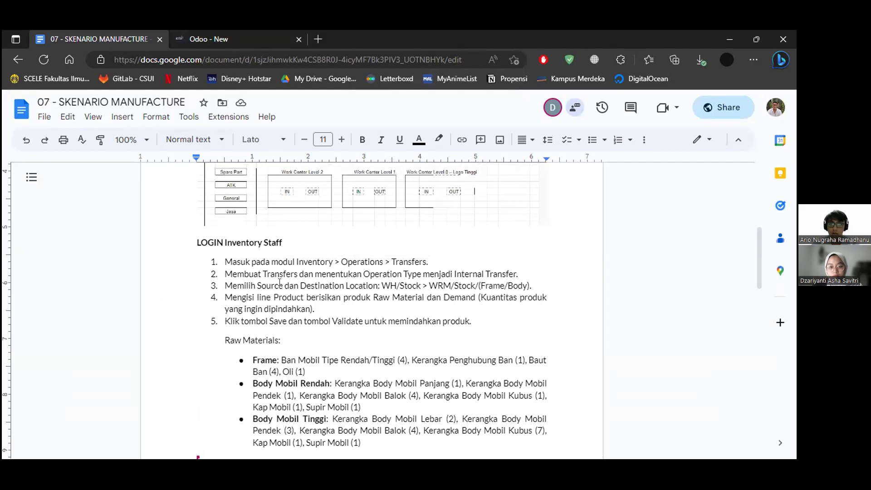
scroll(280, 282, "down", 4)
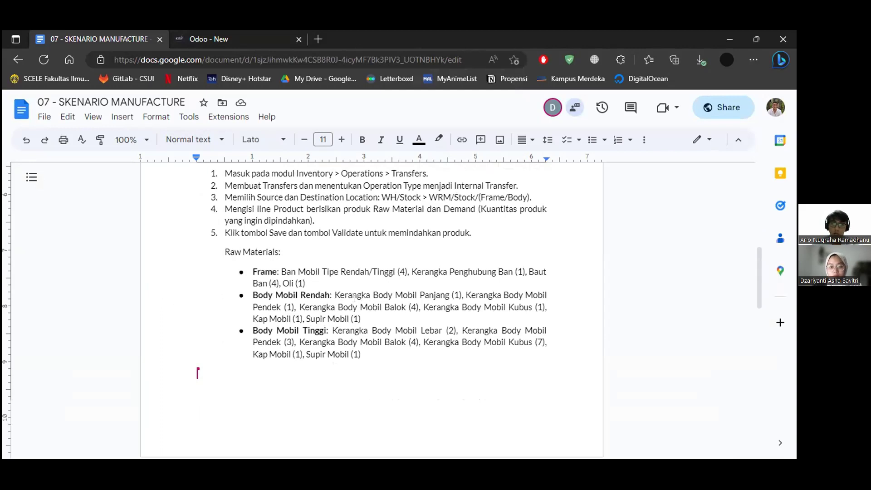
scroll(354, 298, "down", 3)
scroll(354, 298, "up", 2)
scroll(282, 343, "down", 3)
scroll(283, 287, "down", 2)
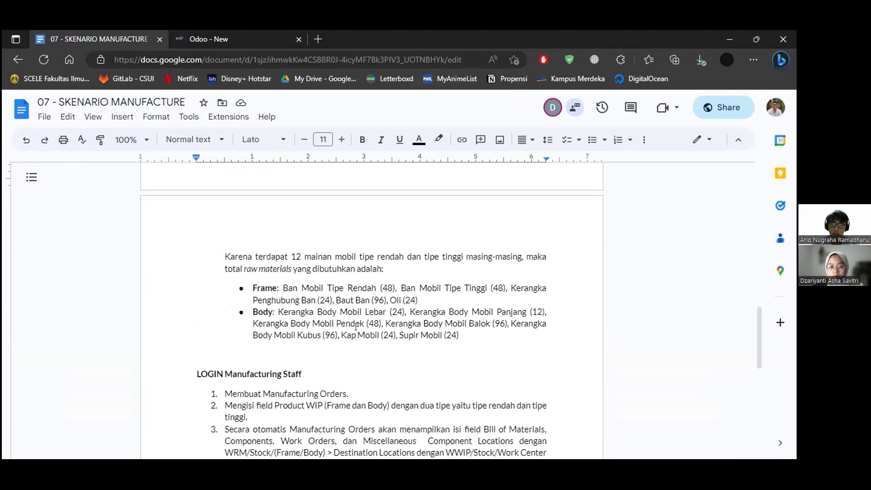
left_click_drag(282, 289, 418, 300)
left_click(458, 335)
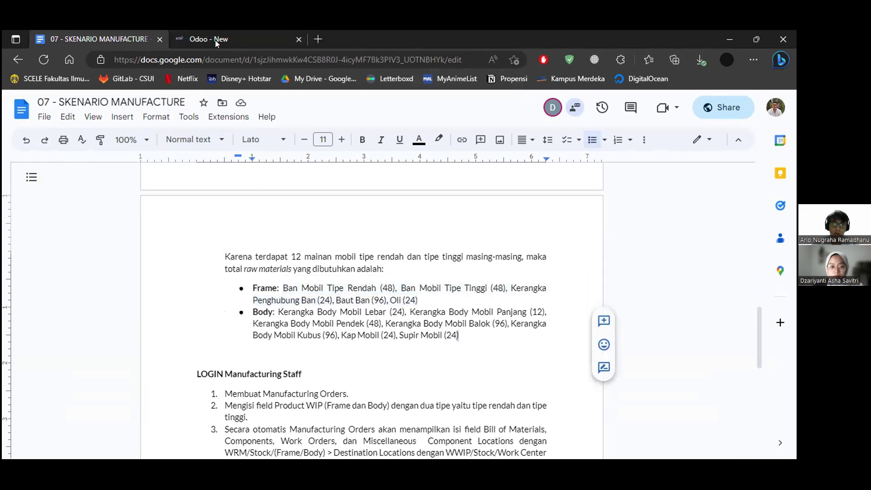
left_click(313, 323, "shift")
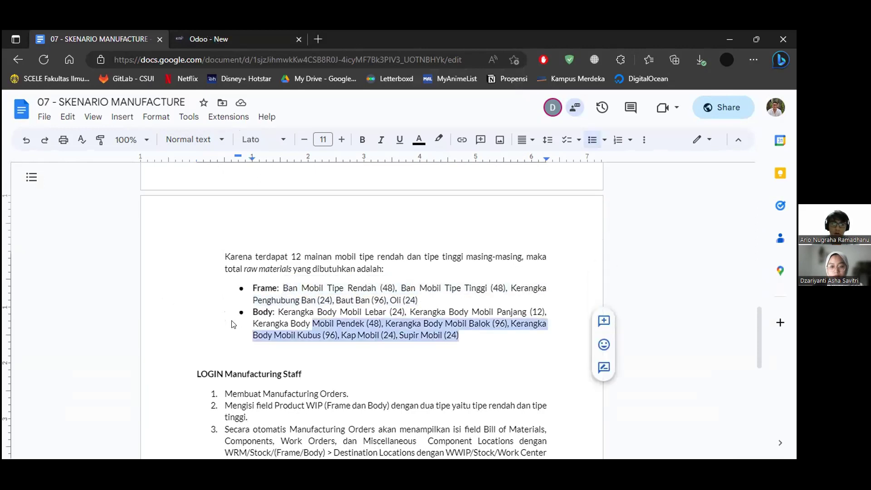
left_click(233, 324)
key("ctrl+Tab")
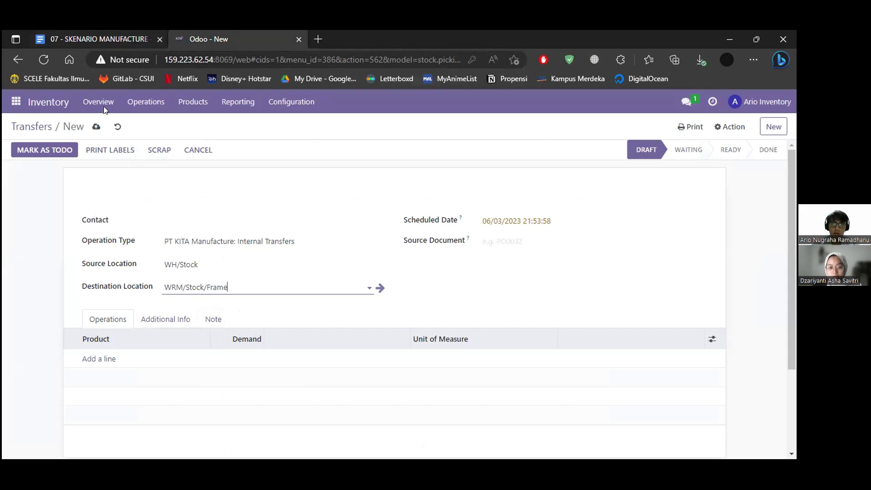
Step: Compare the per-car Frame and Body raw materials with the total quantities needed in the scenario document
left_click(91, 39)
scroll(331, 298, "up", 5)
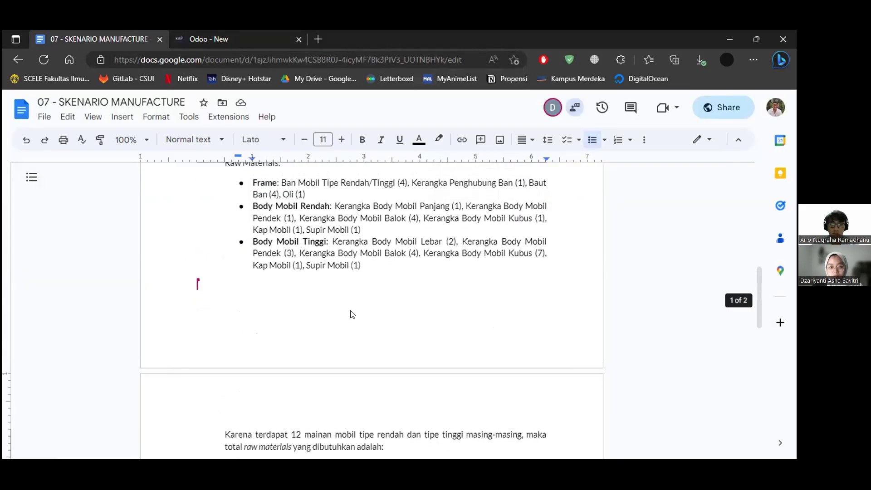
scroll(352, 314, "up", 1)
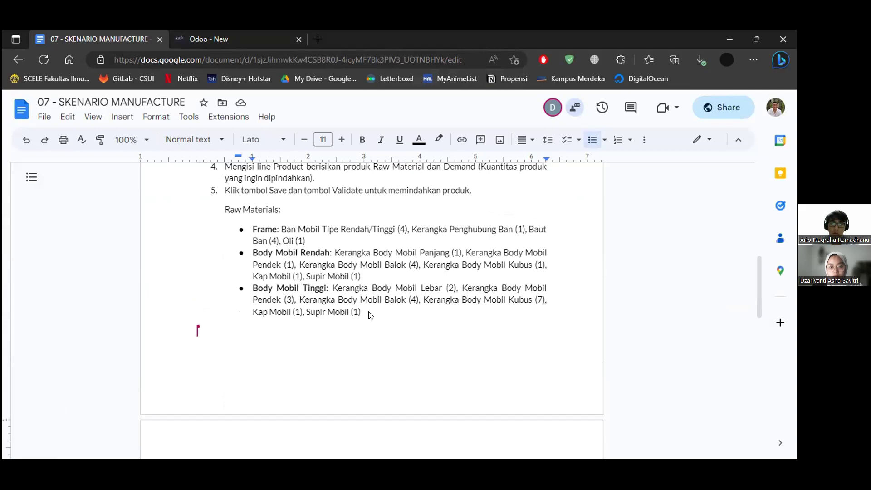
scroll(248, 236, "down", 2)
left_click(248, 236)
scroll(276, 214, "up", 1)
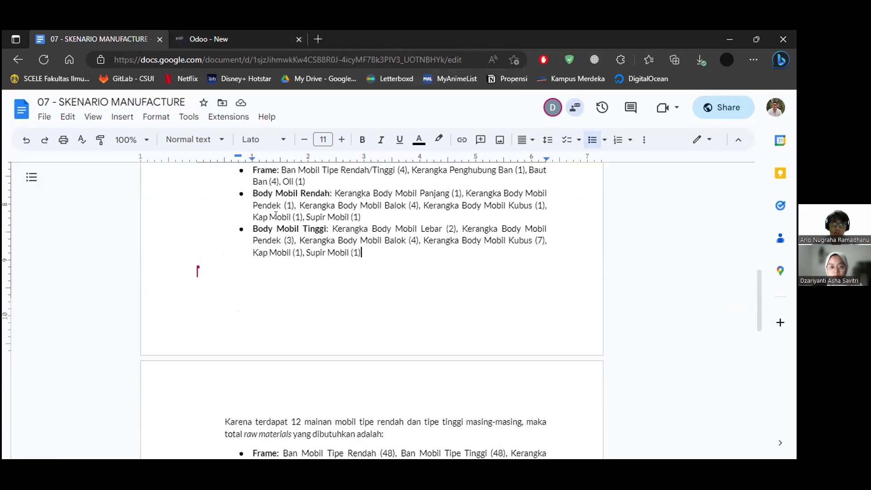
key("ctrl+Tab")
key("ctrl+shift+Tab")
scroll(196, 279, "down", 3)
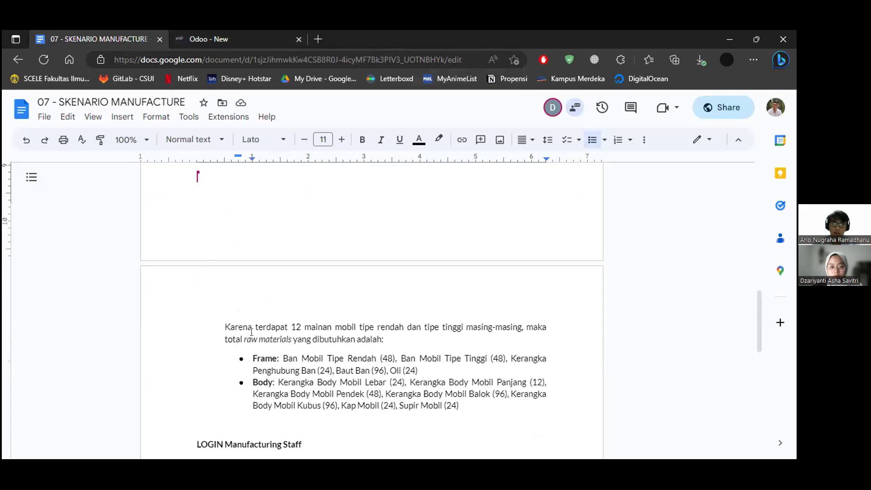
left_click(291, 344)
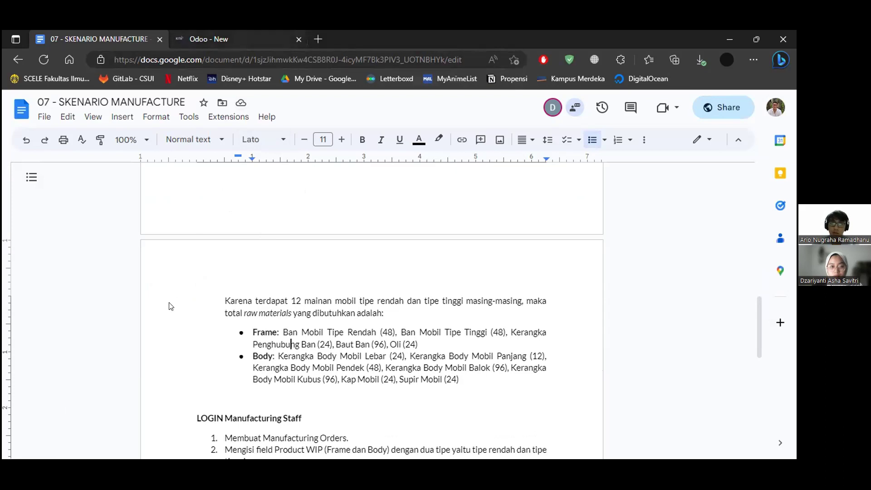
Step: Switch to Odoo and add a line to the new transfer for [RM_0011] Ban Mobil Tipe Rendah with a demand of 48
left_click(202, 39)
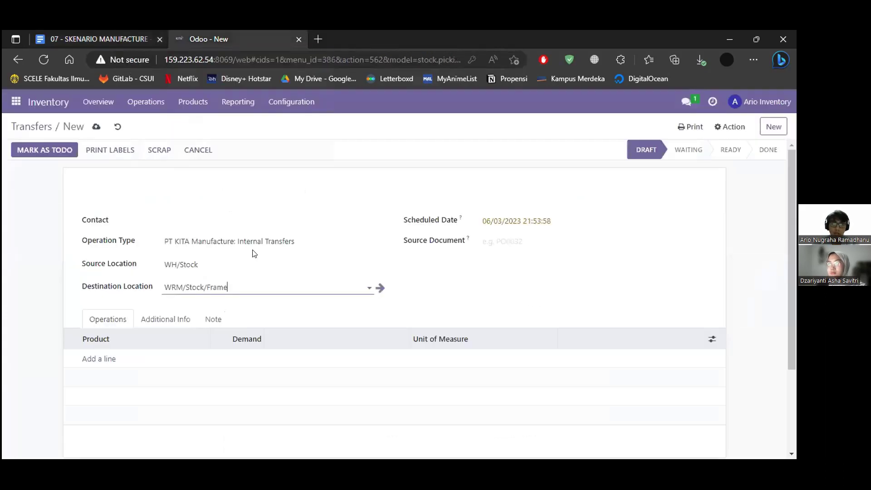
scroll(292, 305, "down", 1)
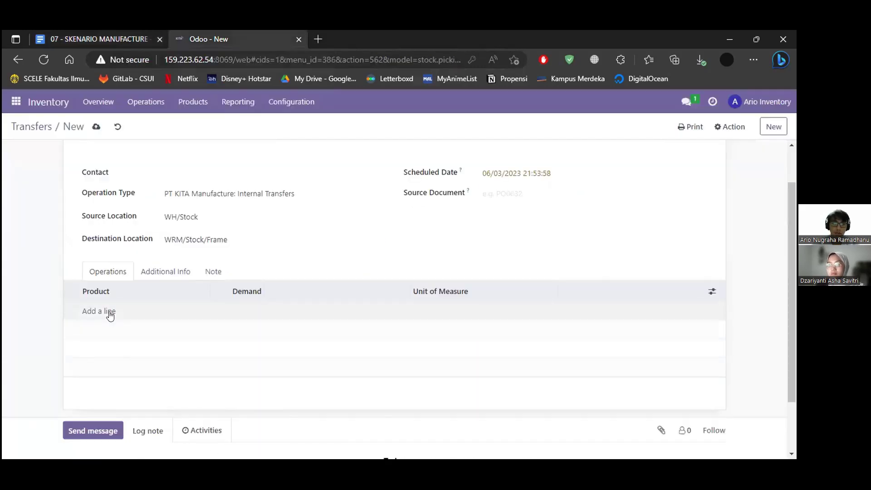
left_click(110, 313)
type("bam")
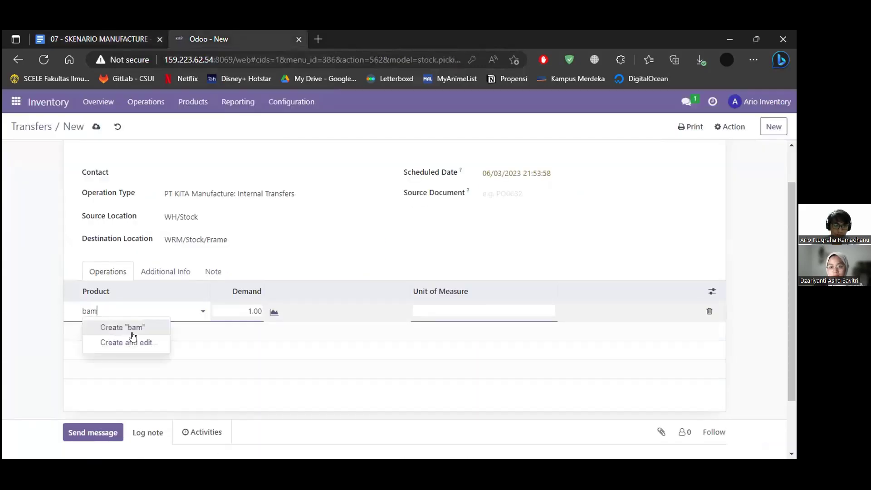
key("BackSpace")
type("n")
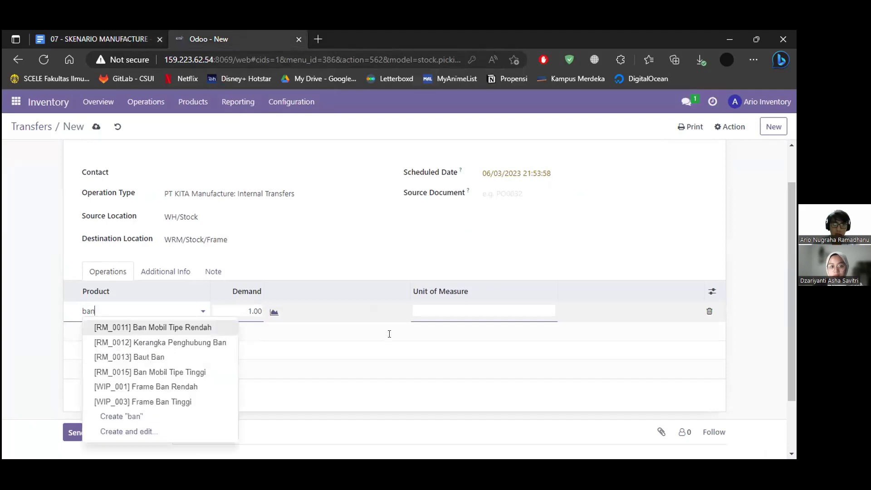
key("Return")
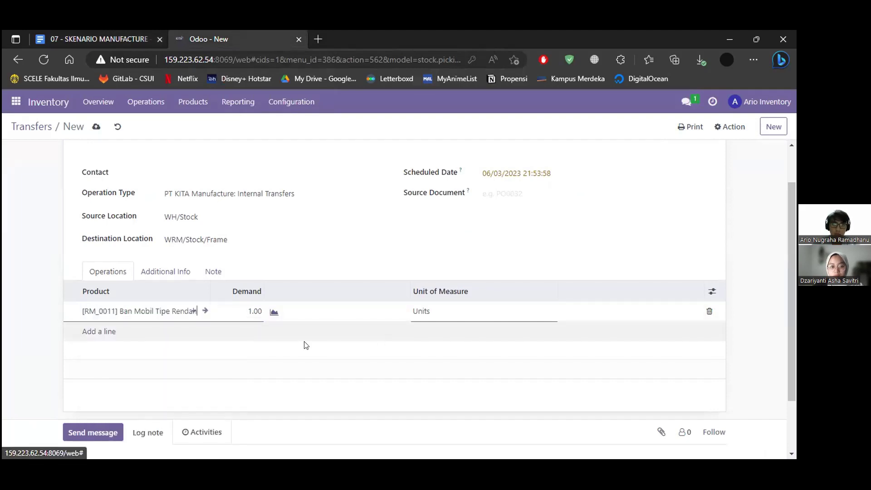
left_click(251, 310)
type("48")
left_click(310, 262)
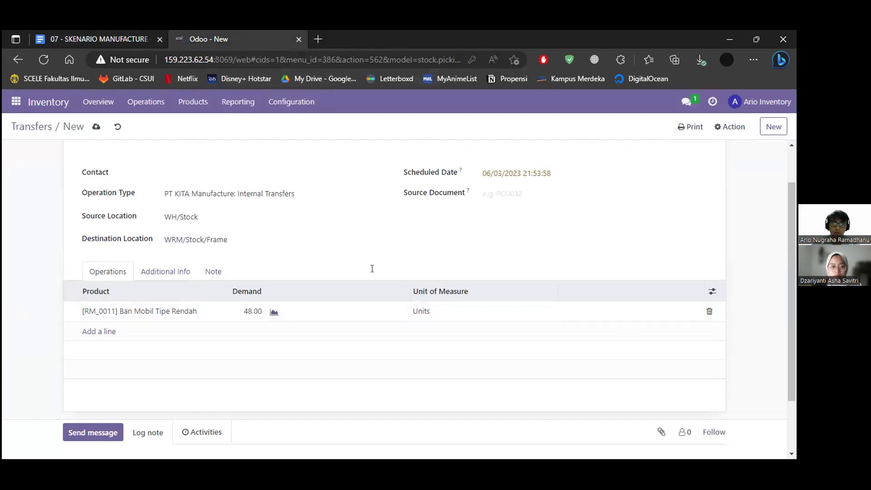
Step: Check the Frame quantities in the scenario document and add a transfer line for [RM_0015] Ban Mobil Tipe Tinggi with a demand of 48
key("ctrl+shift+Tab")
scroll(337, 301, "up", 10)
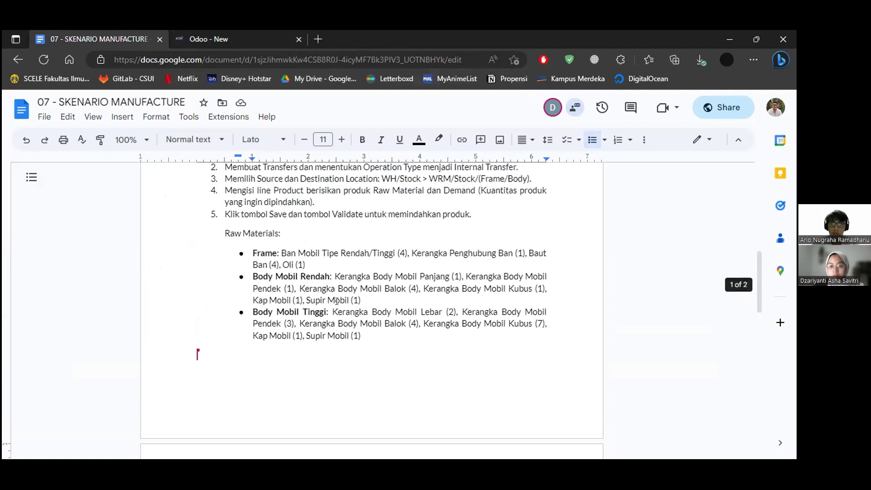
scroll(336, 301, "down", 5)
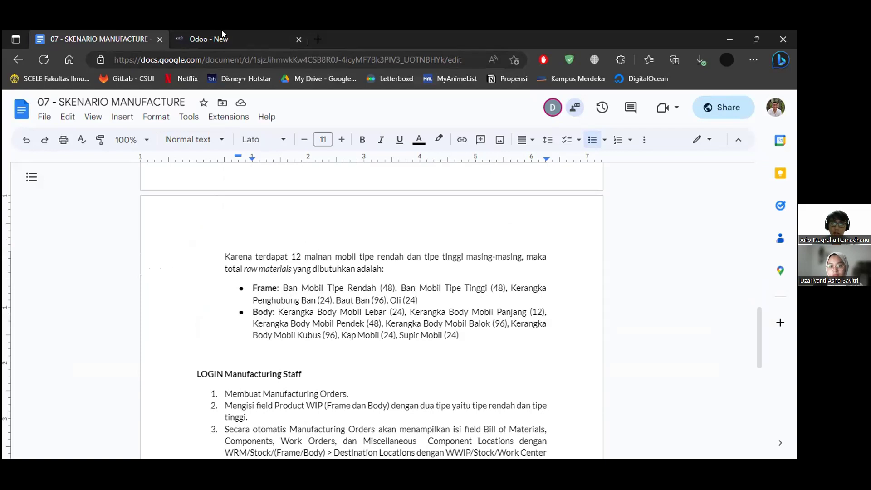
key("ctrl+Tab")
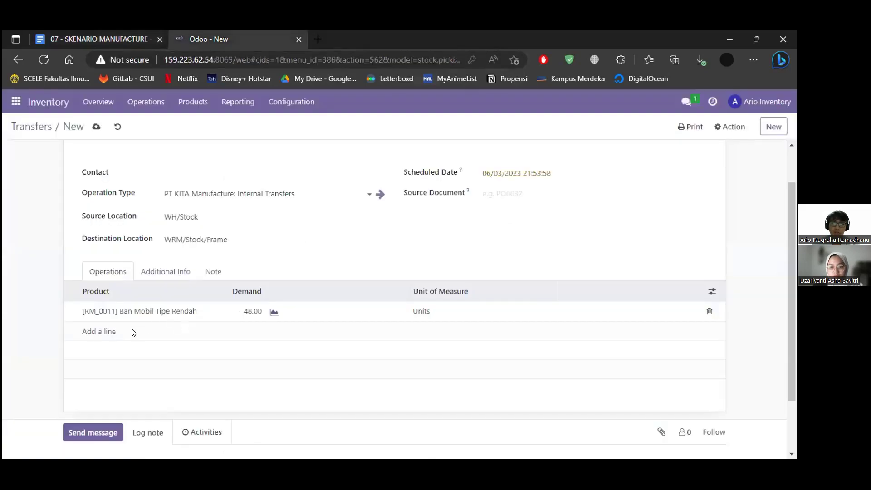
left_click(109, 332)
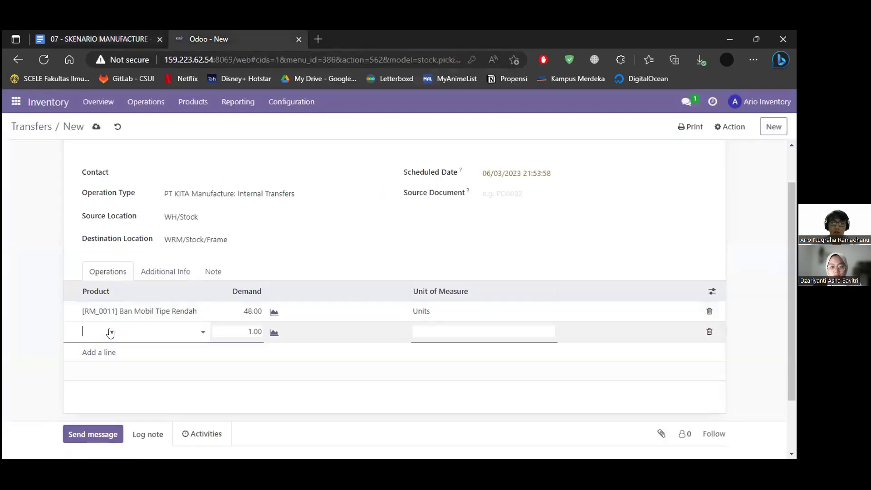
type("ban")
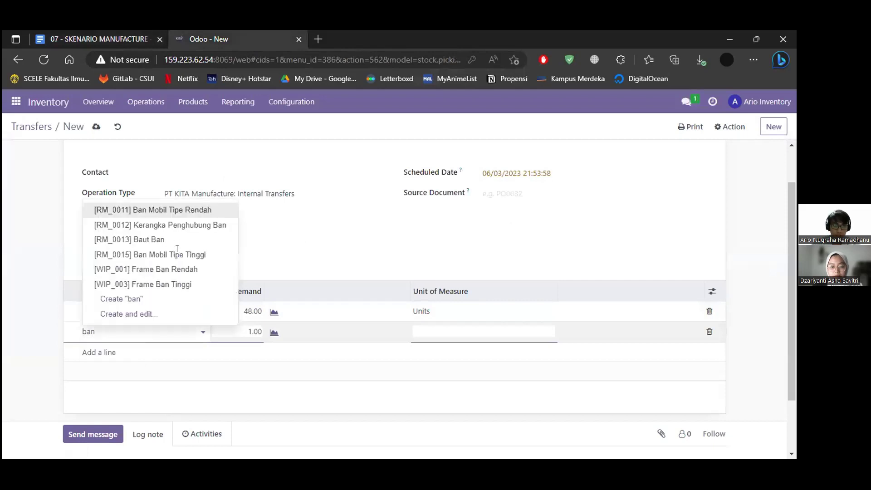
left_click(177, 254)
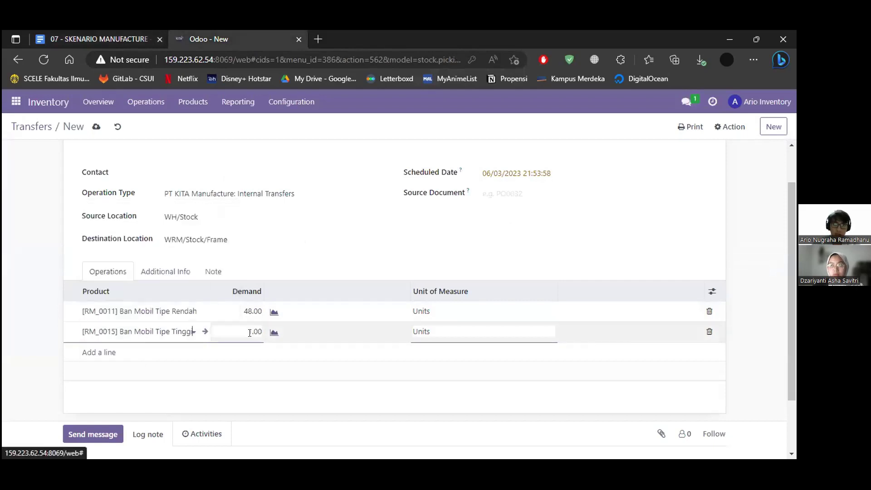
key("Tab")
type("48")
middle_click(111, 352)
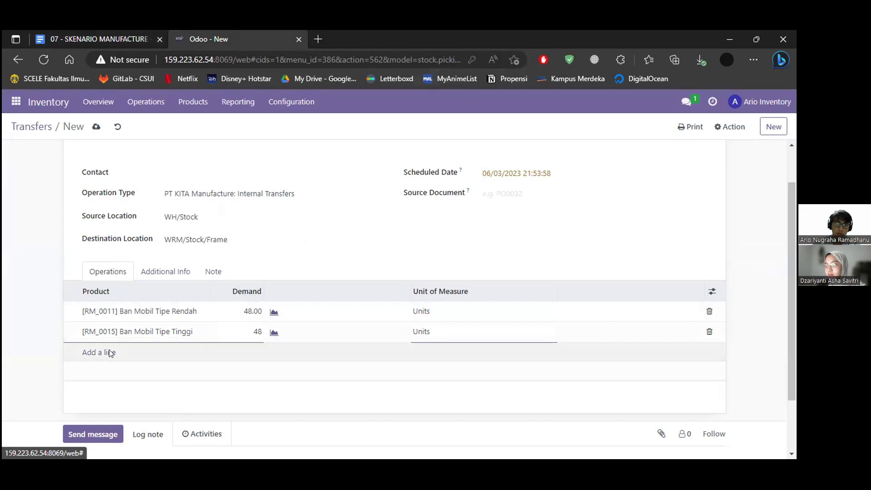
Step: Check the Frame quantities in the scenario document and add a transfer line for [RM_0012] Kerangka Penghubung Ban with a demand of 24
left_click(338, 40)
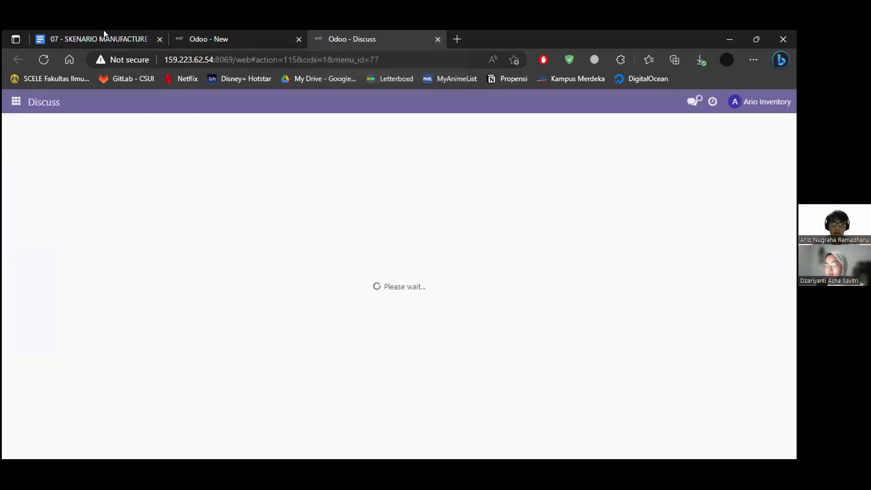
key("ctrl+w")
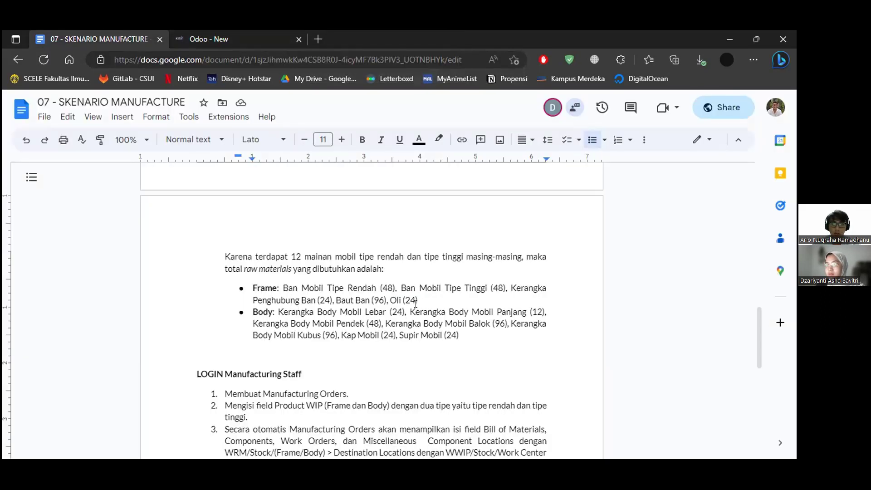
left_click(204, 39)
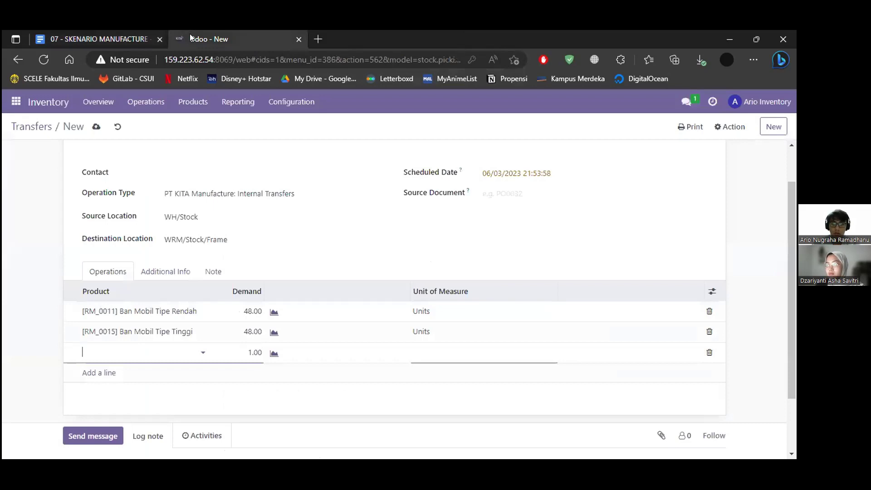
type("kerangka")
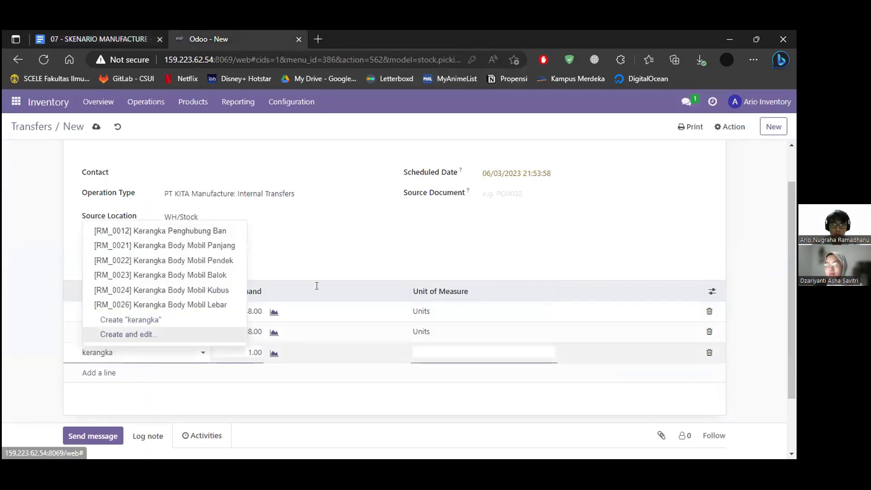
key("Up")
key("Up")
key("Up")
key("Up")
key("Up")
key("Up")
key("Up")
key("Return")
key("ctrl+Tab")
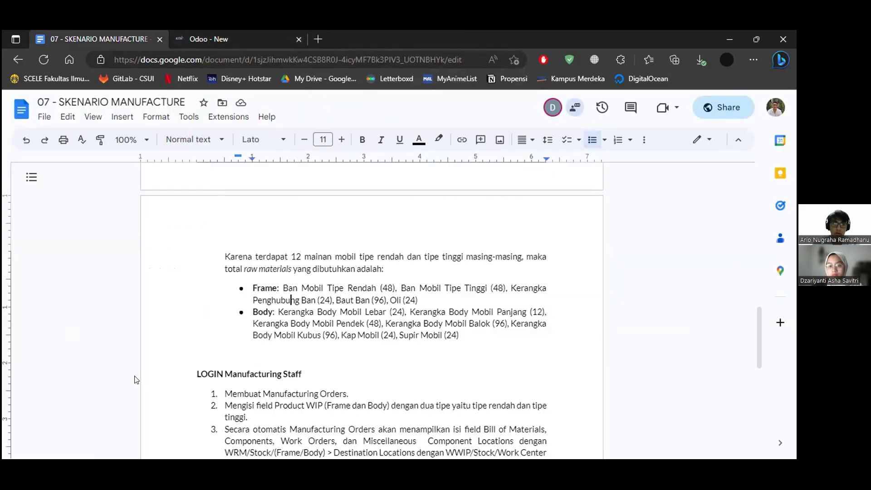
key("ctrl+Tab")
key("Tab")
type("24")
Step: Add a transfer line for [RM_0013] Baut Ban with a demand of 96
left_click(110, 373)
type("baut")
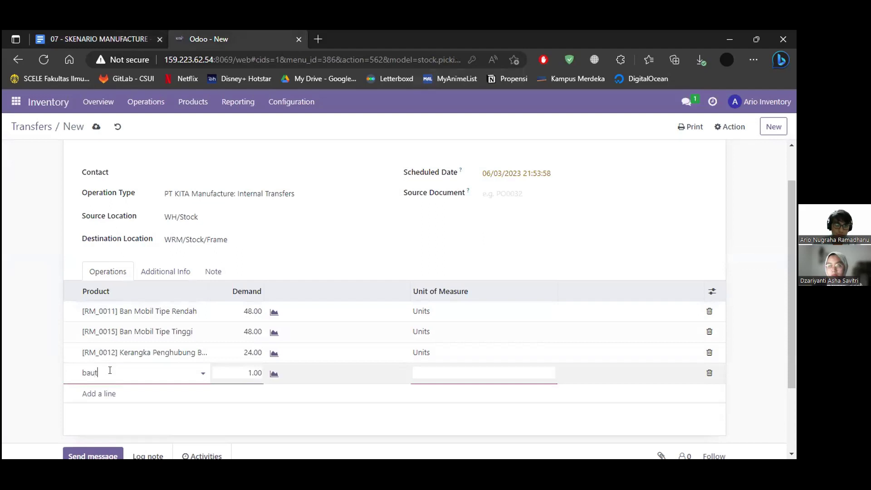
left_click(124, 388)
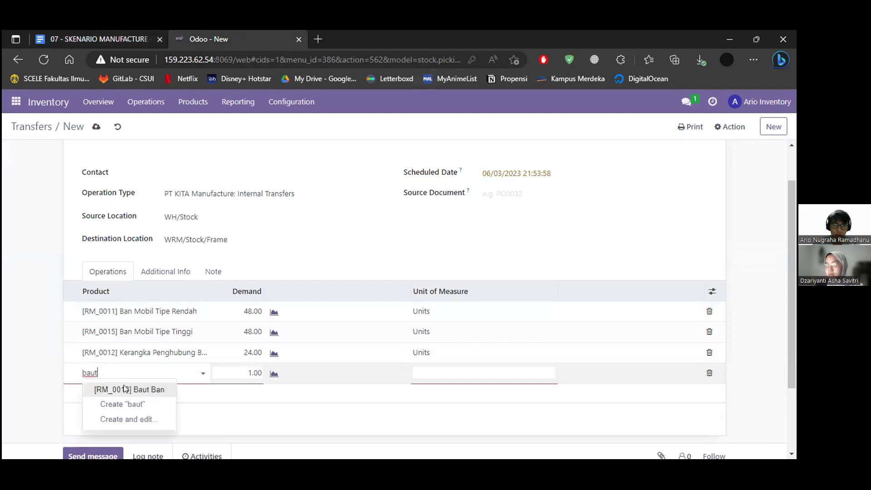
left_click(252, 373)
type("96")
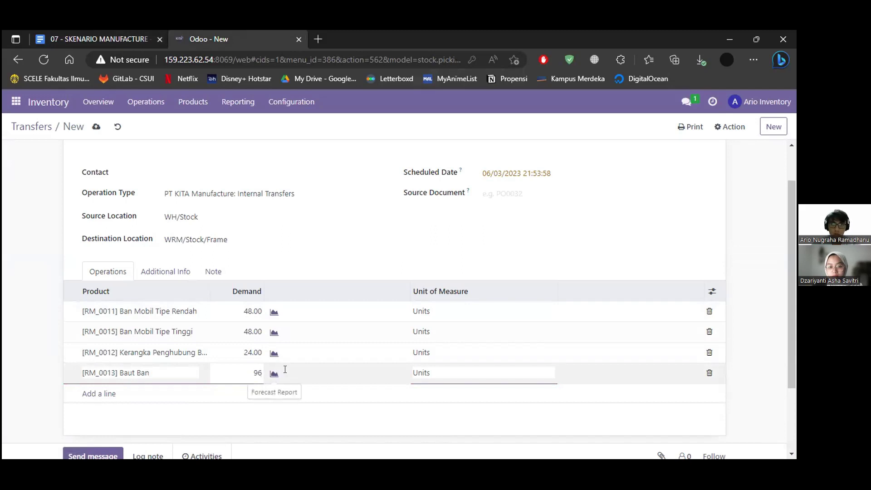
Step: Check the scenario document and add a transfer line for [RM_0014] Oli with a demand of 24
key("ctrl+Tab")
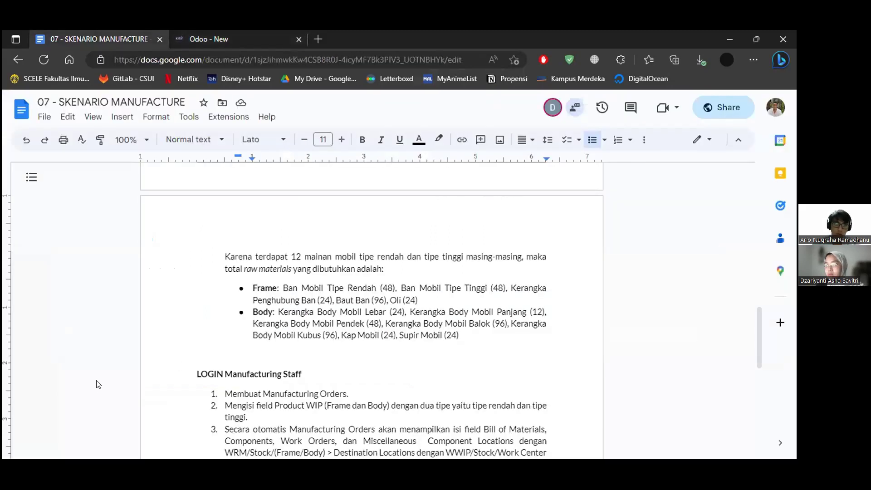
key("ctrl+Tab")
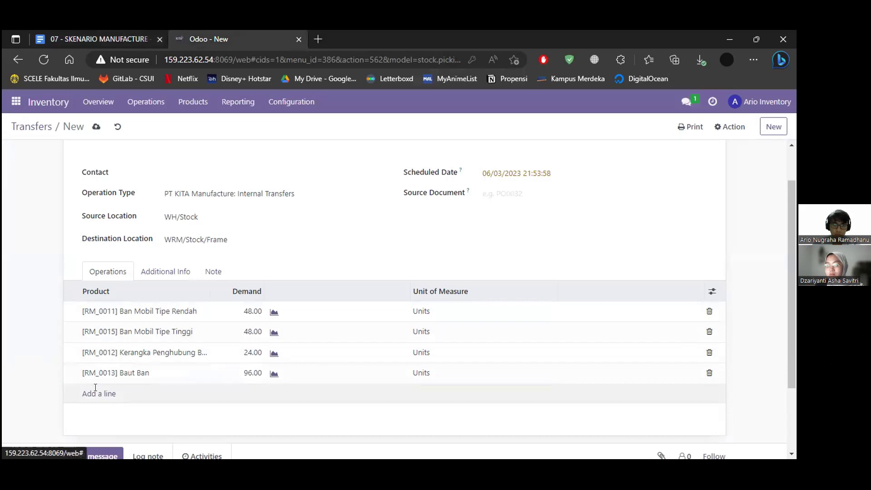
left_click(96, 388)
type("oli")
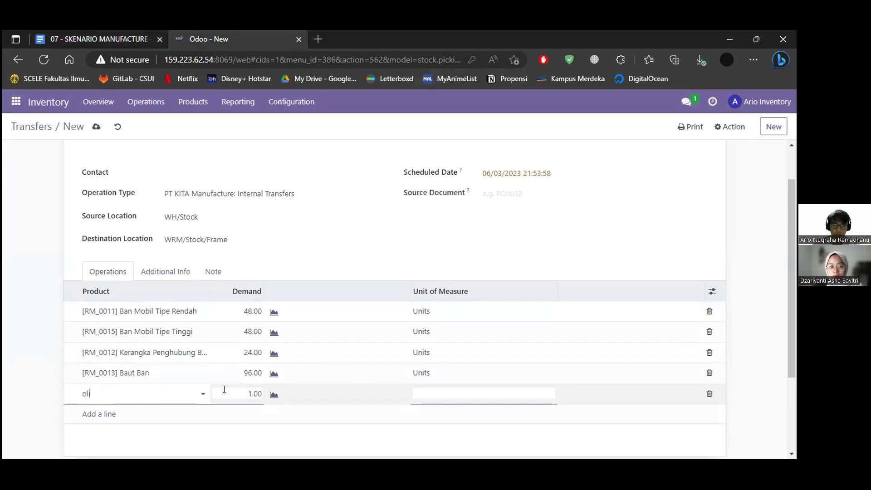
key("Tab")
type("24")
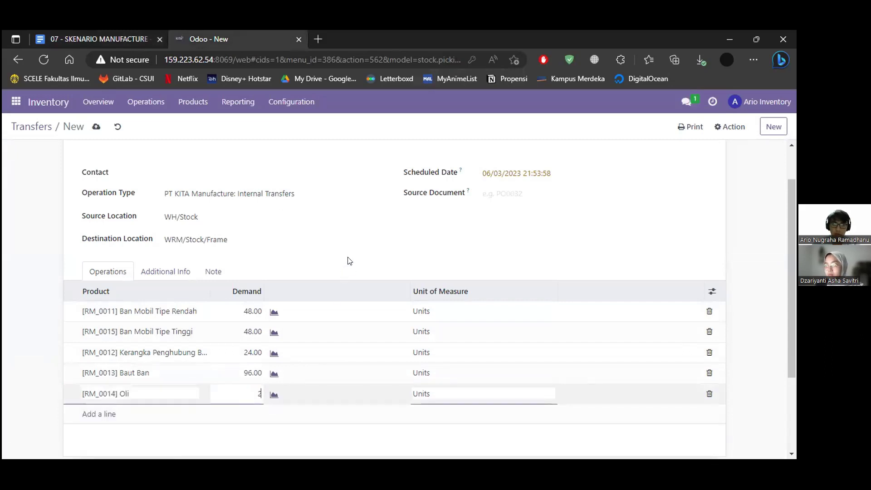
left_click(313, 322)
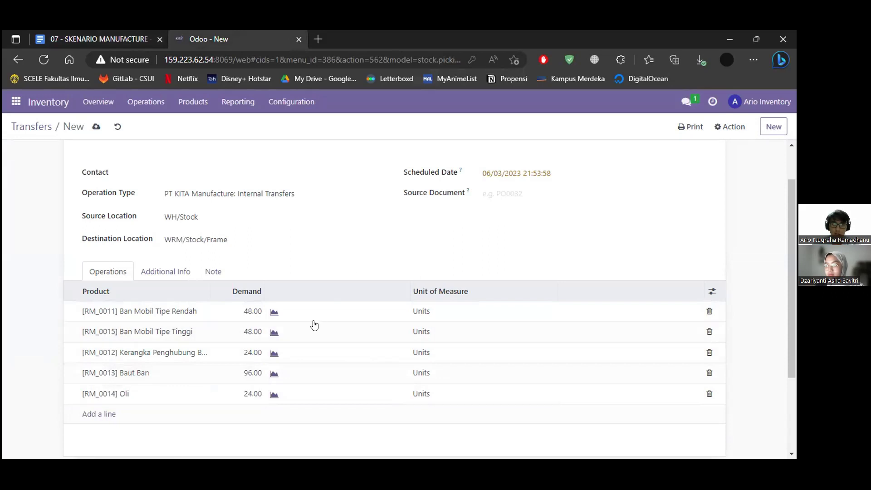
Step: Compare the transfer's product lines and demands with the Frame quantities in the scenario document
scroll(314, 325, "down", 2)
key("ctrl+Tab")
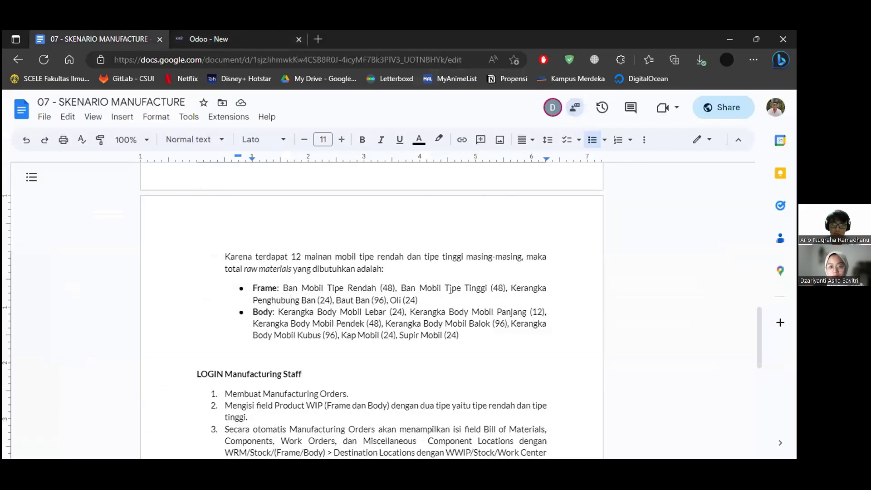
key("ctrl+Tab")
key("ctrl+Tab")
key("ctrl+Tab")
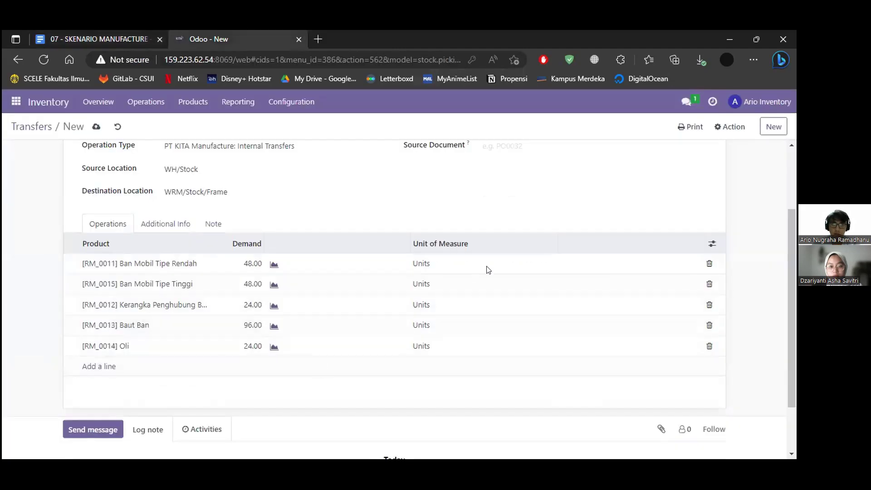
scroll(486, 268, "up", 3)
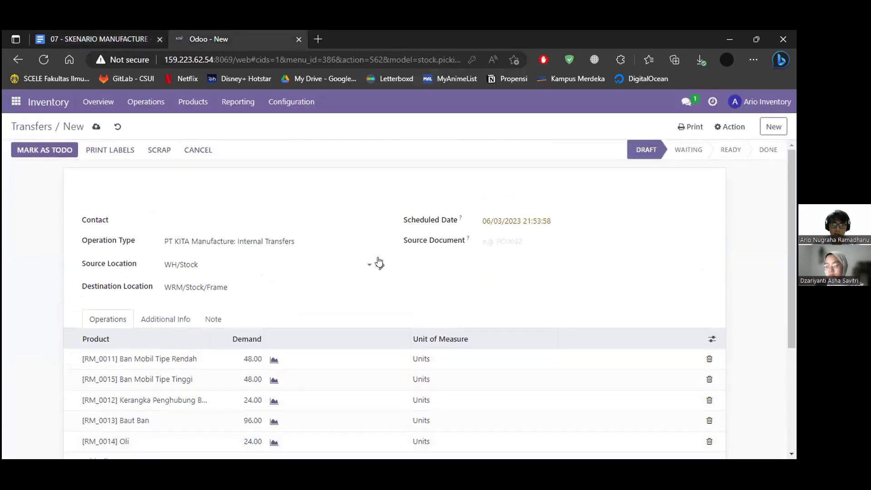
scroll(379, 267, "down", 2)
scroll(268, 257, "up", 2)
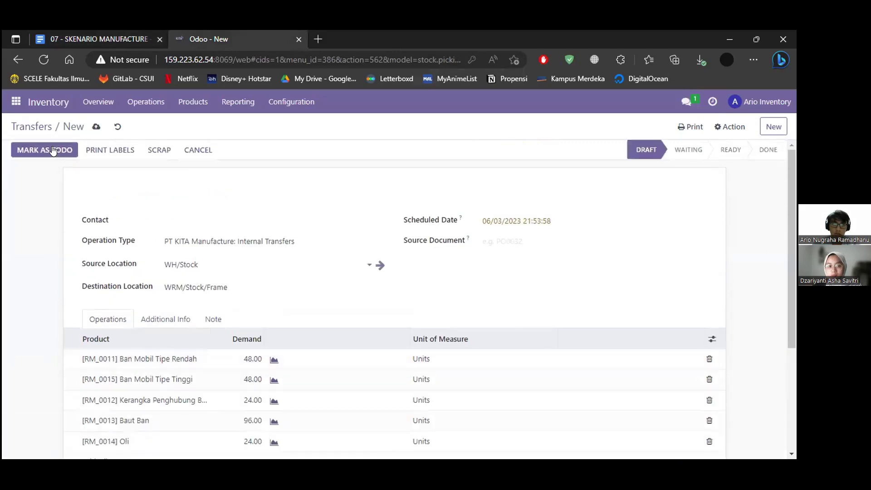
Step: Mark the Frame transfer as to-do and validate it as an immediate transfer of all quantities
left_click(51, 150)
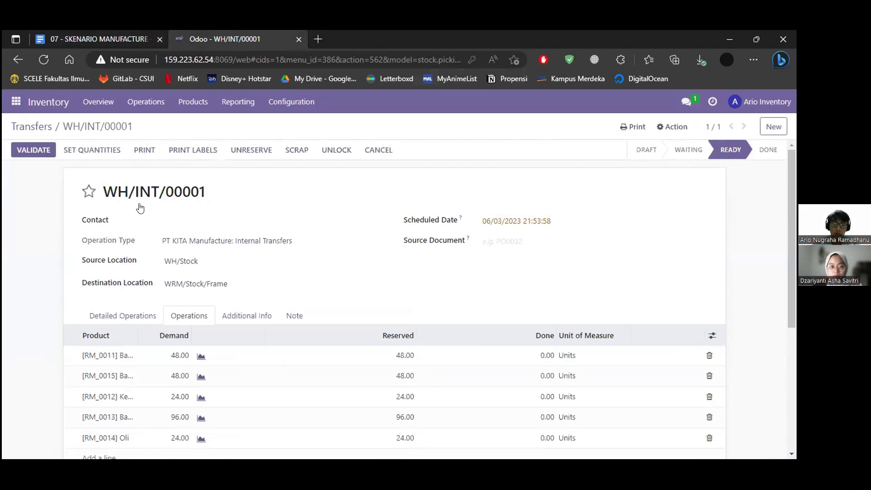
key("alt+v")
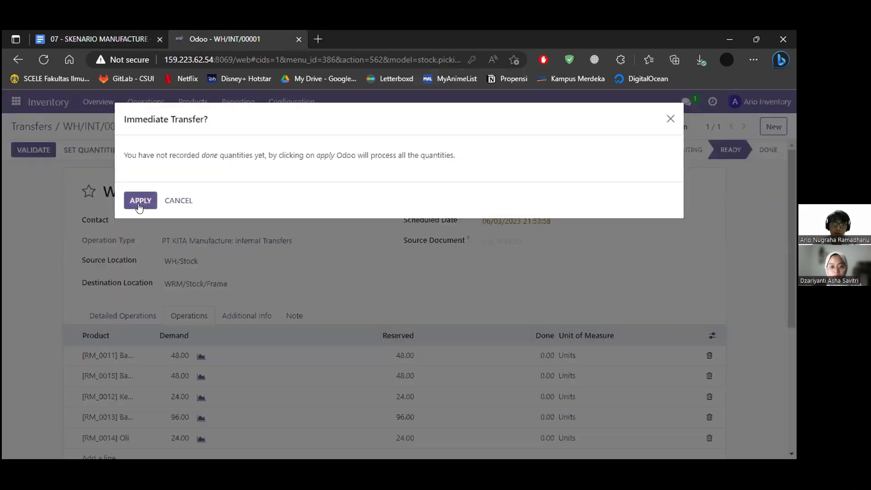
left_click(139, 203)
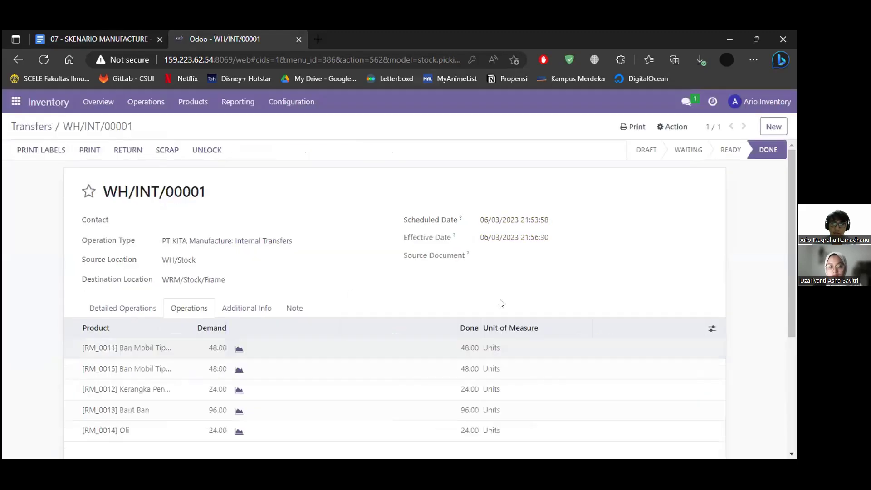
scroll(134, 185, "down", 3)
scroll(38, 131, "up", 1)
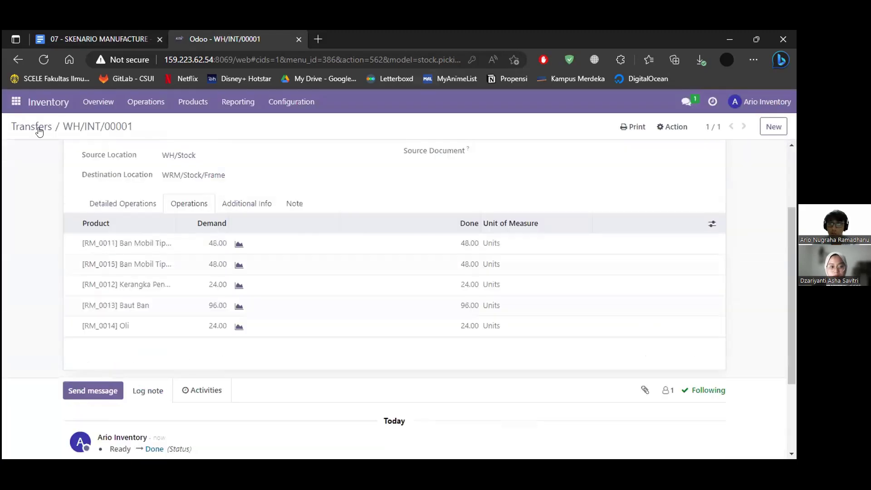
Step: Return to the transfers list and create a new transfer with operation type PT KITA Manufacture: Internal Transfers
scroll(39, 131, "up", 3)
left_click(32, 126)
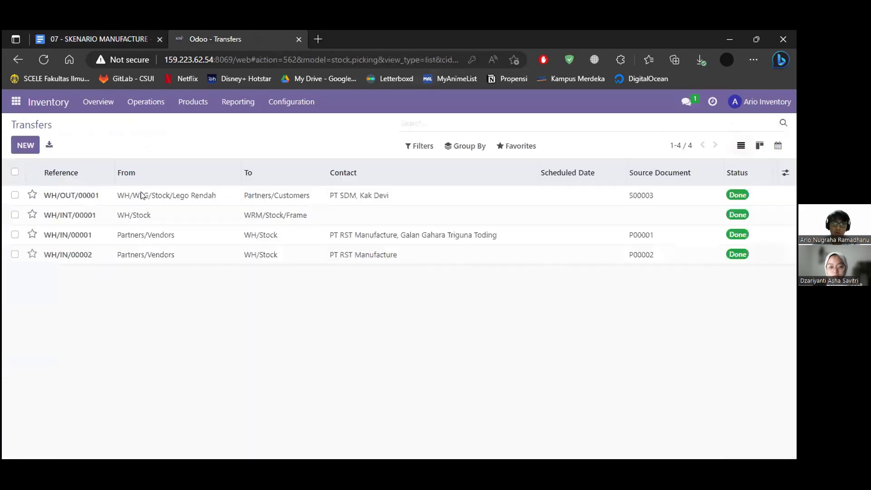
left_click(25, 144)
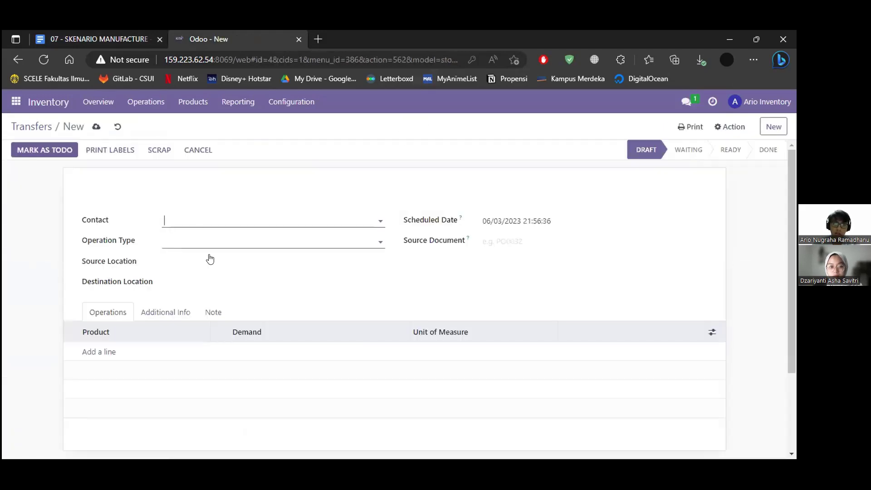
left_click(210, 242)
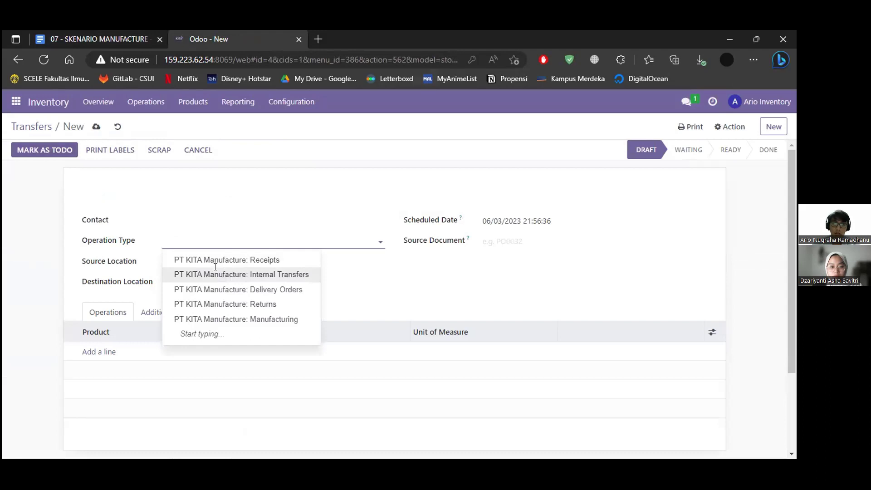
left_click(216, 274)
key("Tab")
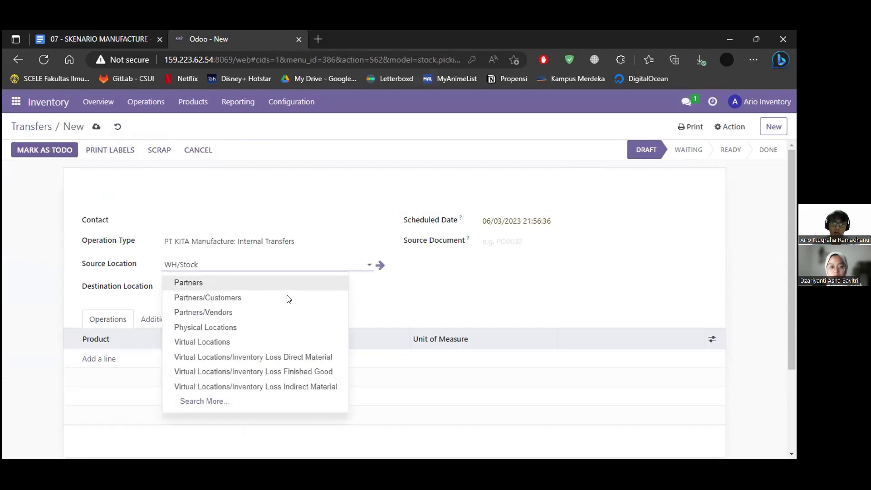
Step: Set the new transfer's destination location to WRM/Stock/Body
key("ctrl+shift+Tab")
key("ctrl+Tab")
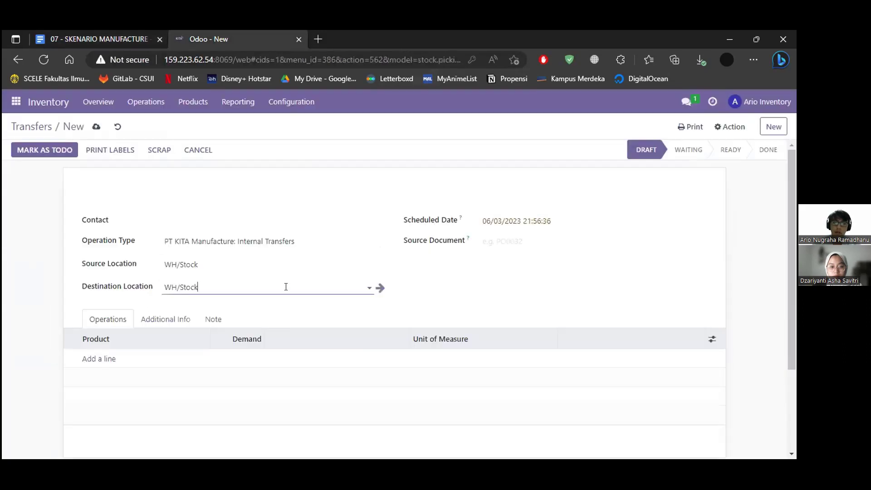
left_click(286, 287)
key("BackSpace")
type("wrm")
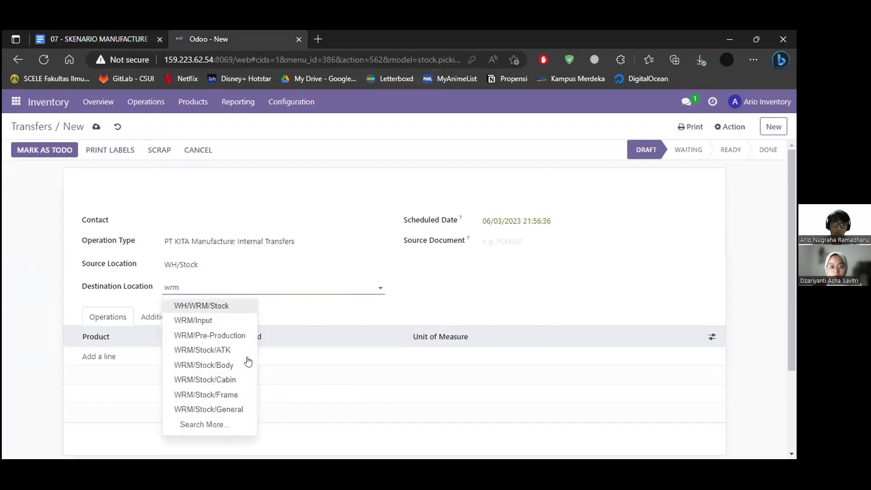
left_click(213, 365)
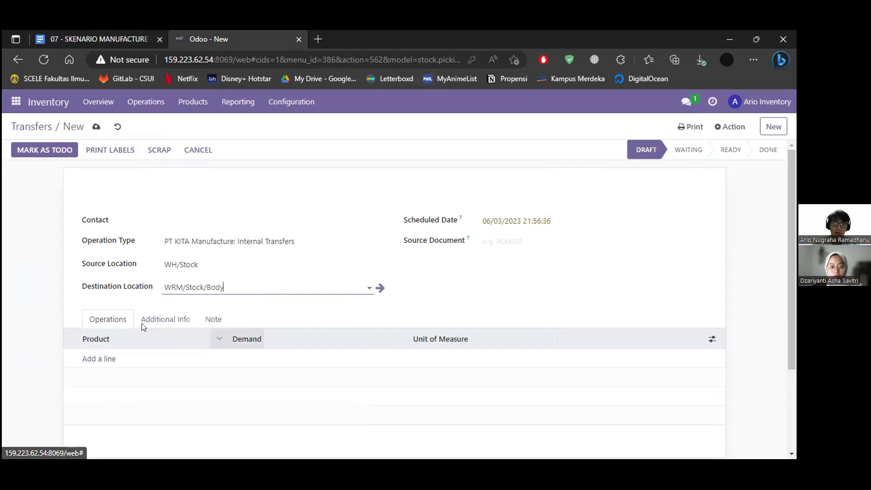
Step: Check the Body quantities in the scenario document and add a transfer line for [RM_0026] Kerangka Body Mobil Lebar with a demand of 24
key("ctrl+Tab")
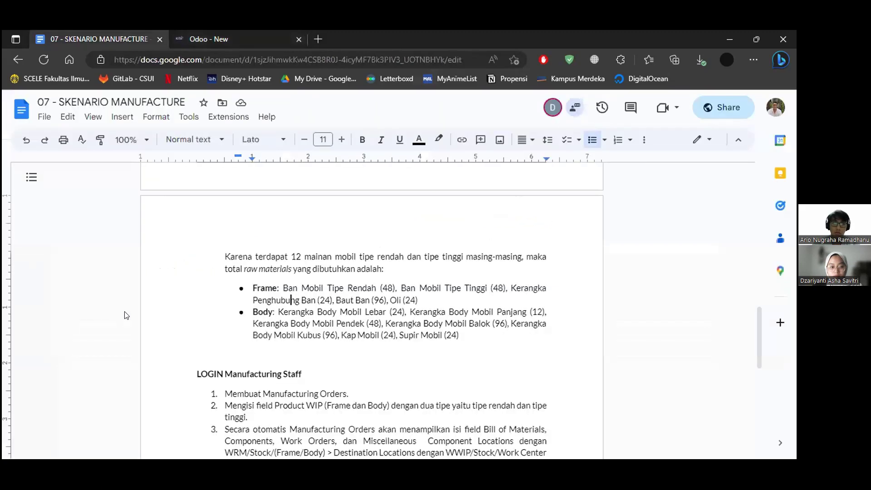
key("ctrl+Tab")
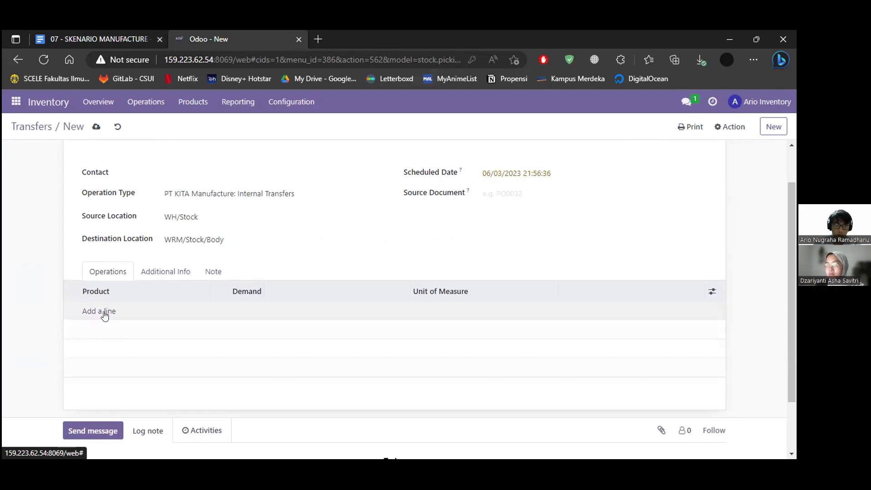
scroll(122, 318, "down", 3)
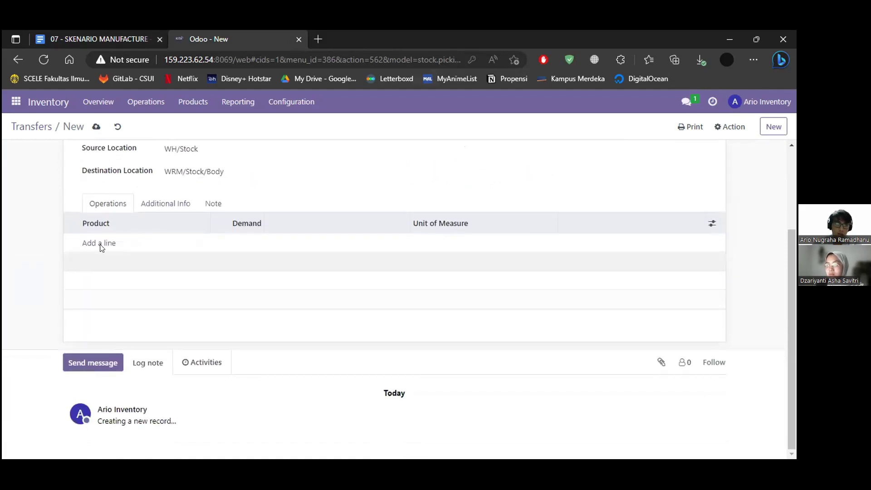
left_click(109, 244)
type("lebar")
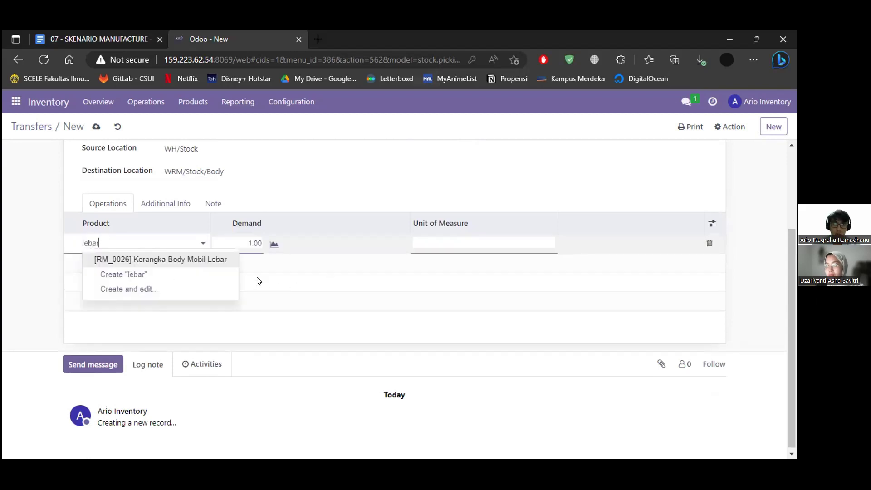
key("Return")
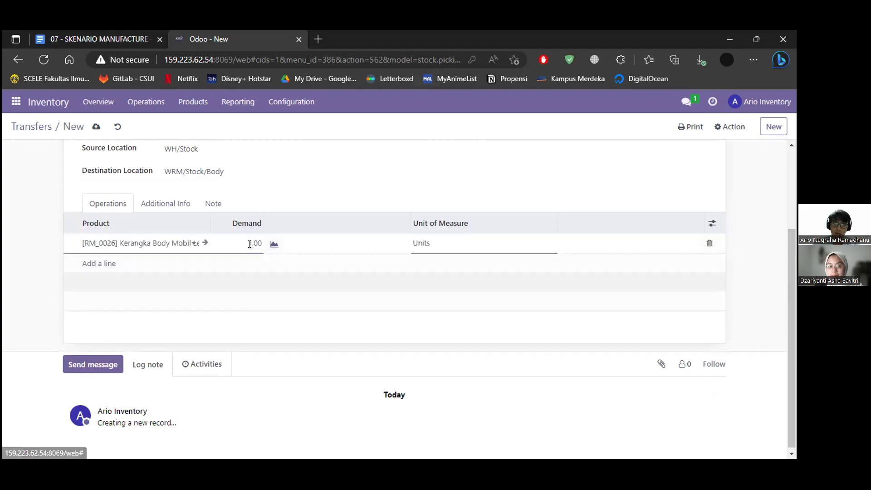
key("ctrl+Tab")
key("ctrl+Tab")
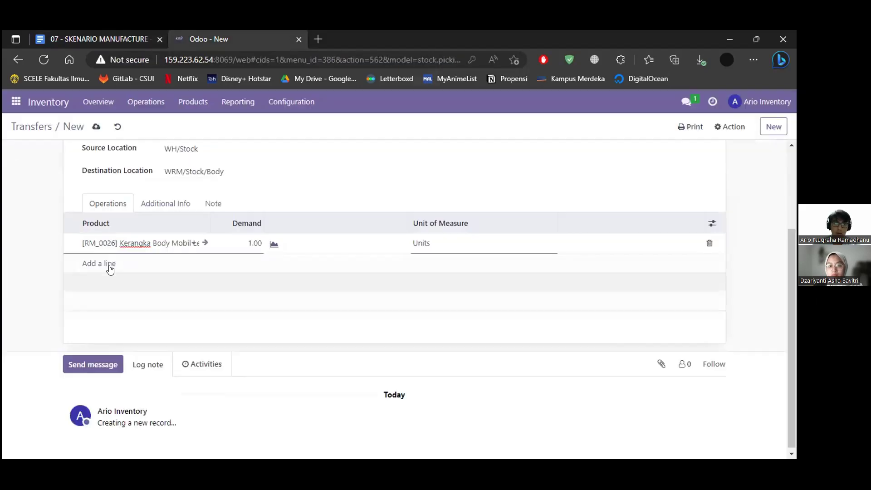
key("Tab")
type("24")
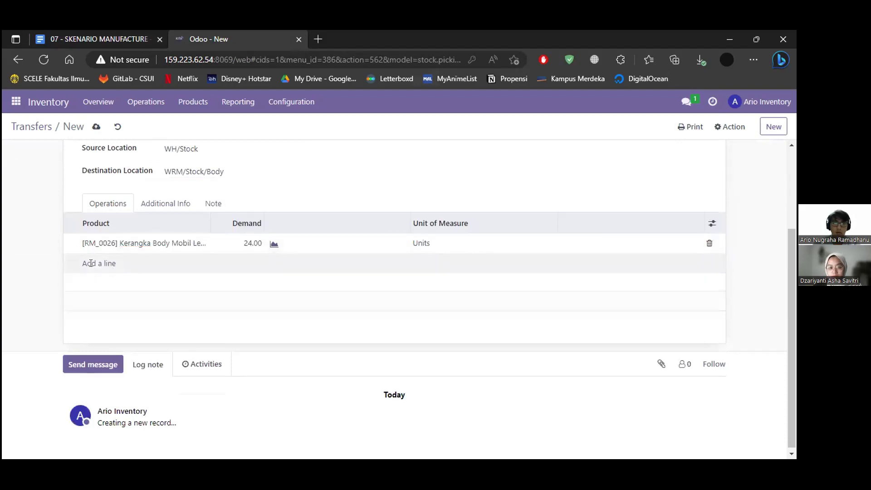
Step: Check the scenario document and add a transfer line for [RM_0021] Kerangka Body Mobil Panjang with a demand of 12
left_click(89, 263)
left_click(247, 284)
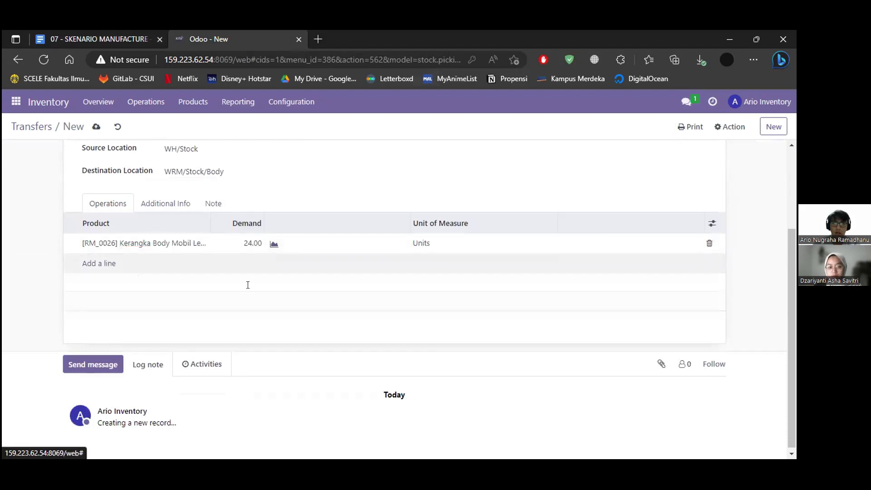
left_click(380, 285)
key("ctrl+Tab")
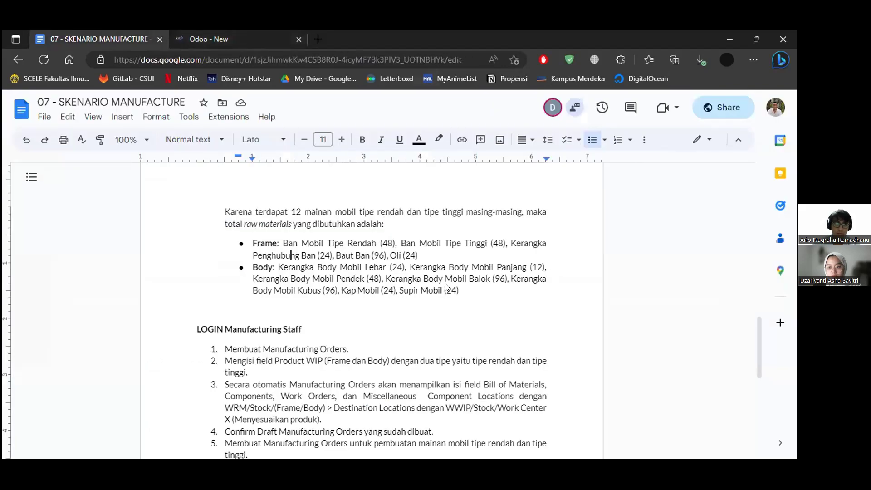
key("ctrl+Tab")
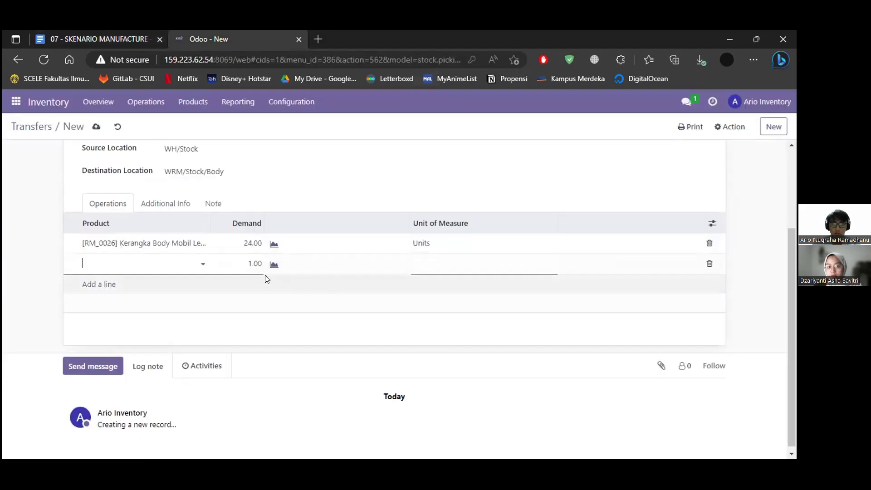
type("panjang")
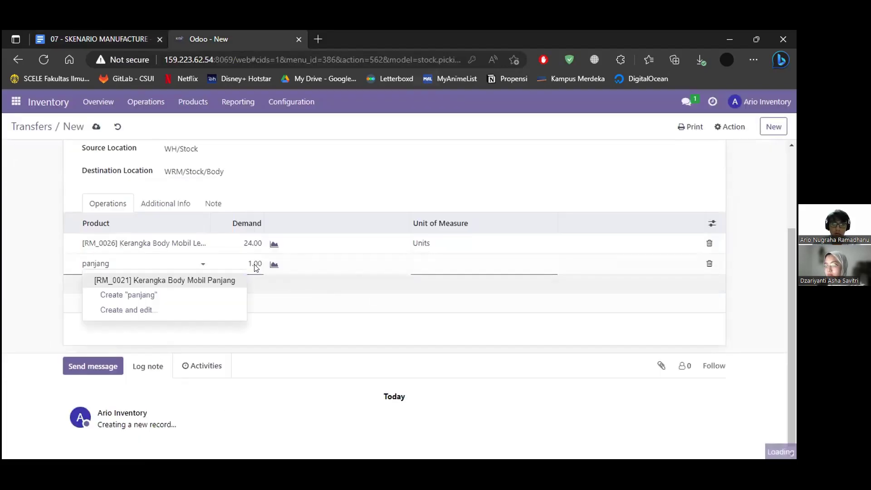
key("ctrl+Tab")
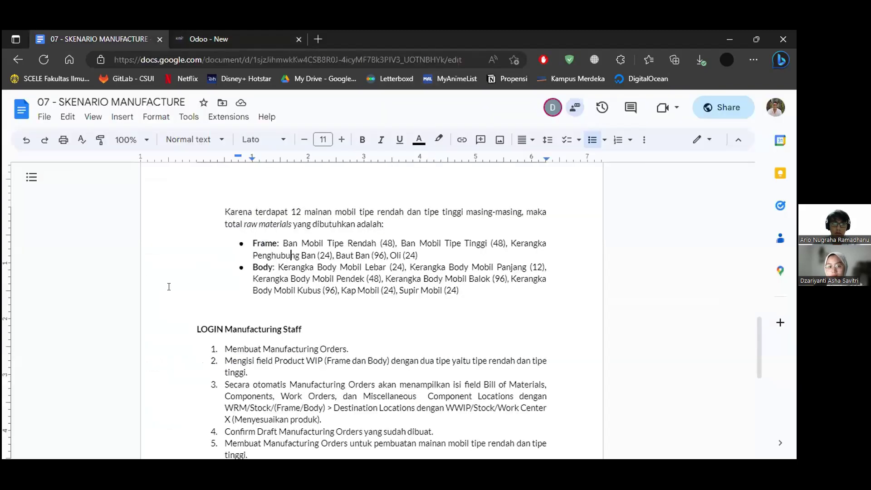
key("ctrl+Tab")
key("Tab")
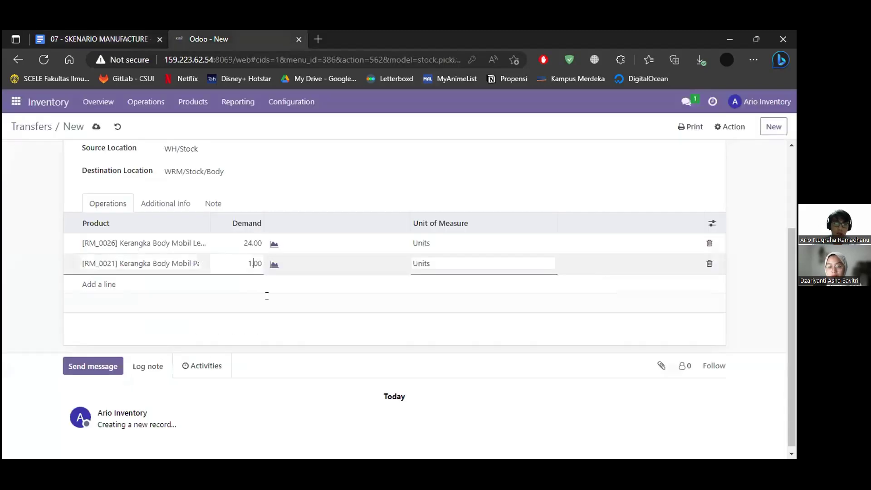
type("2")
key("Return")
Step: Add a transfer line for [RM_0022] Kerangka Body Mobil Pendek with the scenario's demand of 48
type("pendek")
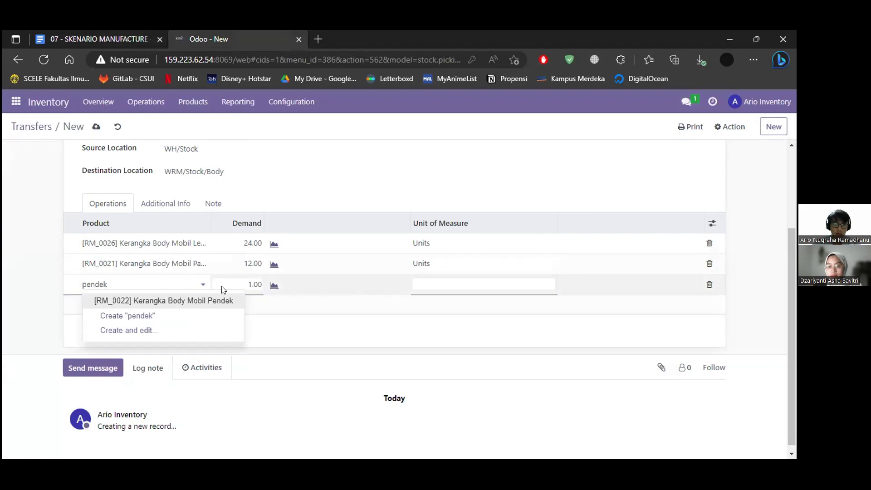
key("Escape")
key("ctrl+Tab")
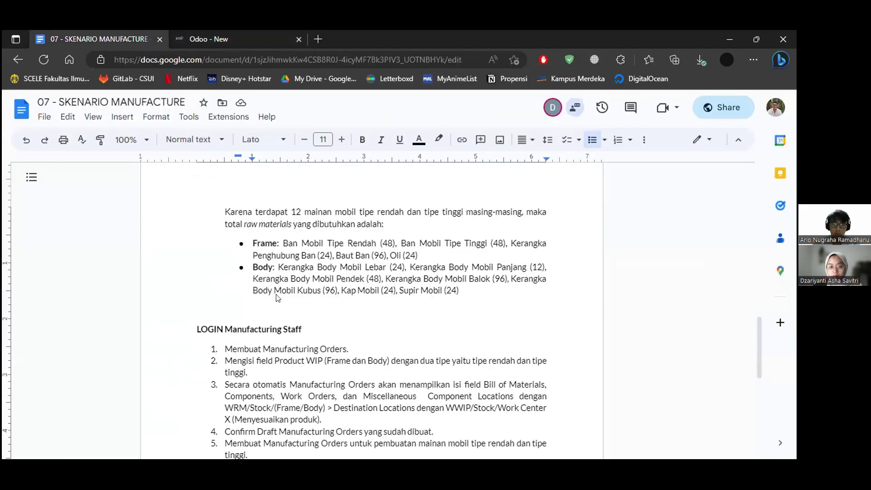
key("ctrl+Tab")
left_click(257, 285)
type("48")
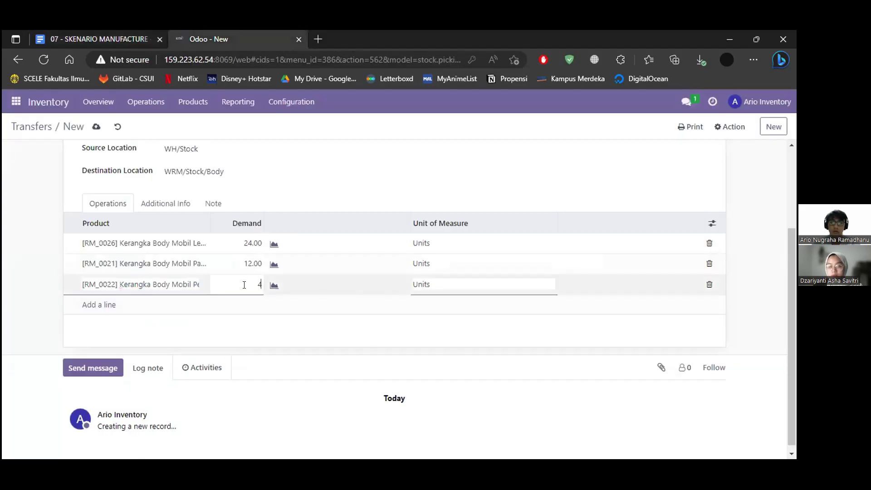
Step: Add a transfer line for [RM_0023] Kerangka Body Mobil Balok with a demand of 96, as listed in the scenario document
left_click(109, 305)
key("ctrl+Tab")
key("ctrl+Tab")
type("ba")
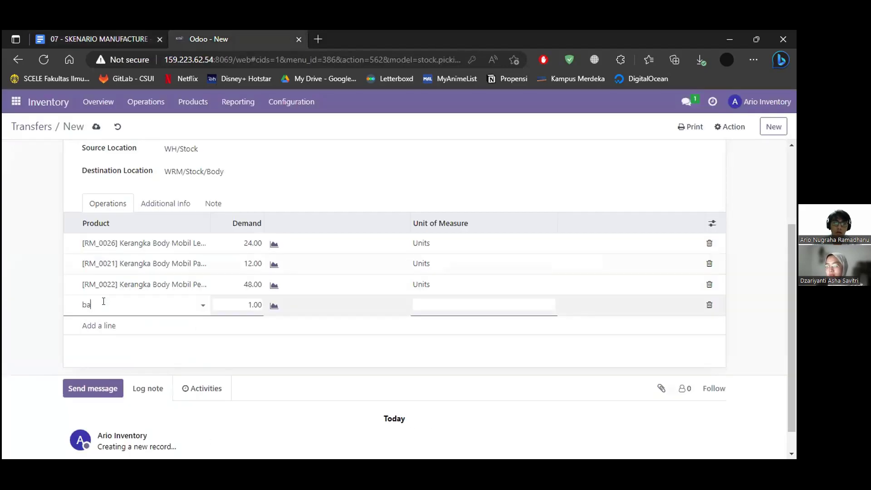
left_click(109, 321)
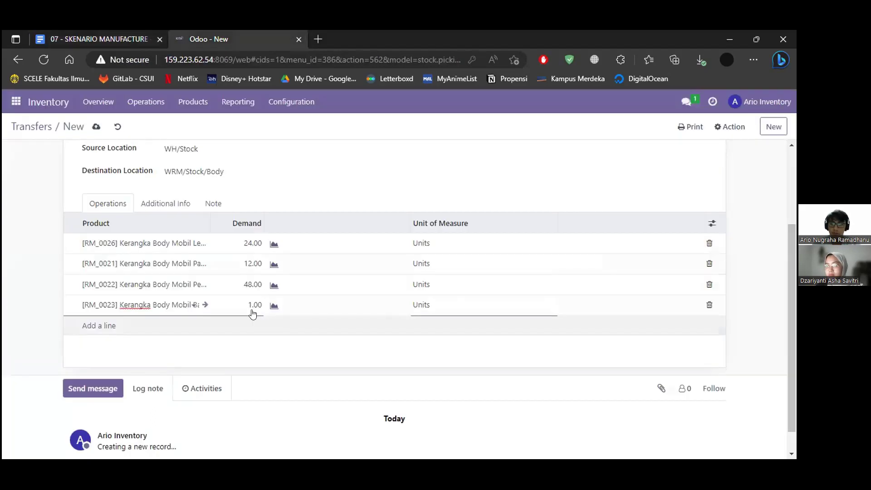
left_click(253, 312)
type("96")
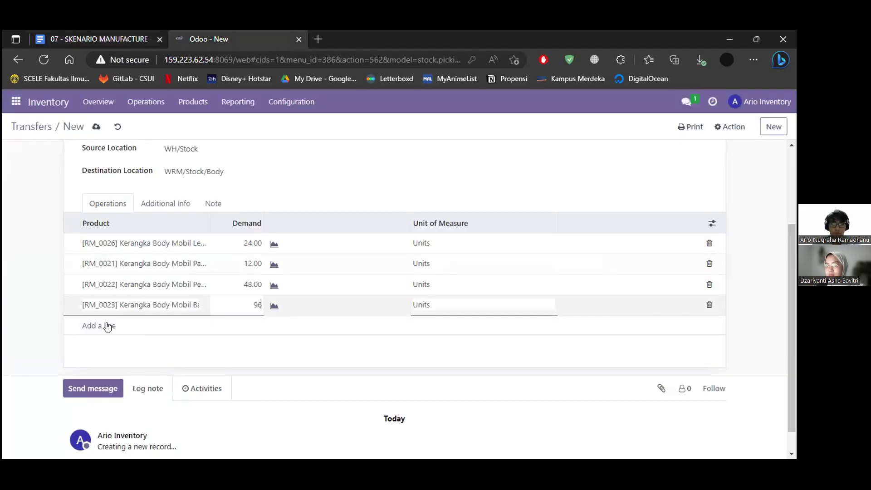
Step: Check the scenario document and add a transfer line for [RM_0024] Kerangka Body Mobil Kubus with a demand of 96
left_click(105, 323)
key("ctrl+Tab")
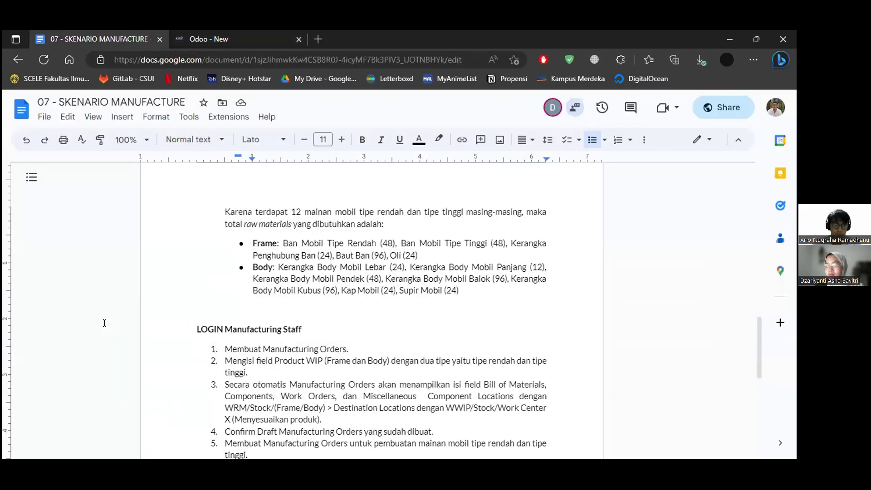
key("ctrl+Tab")
type("kubus")
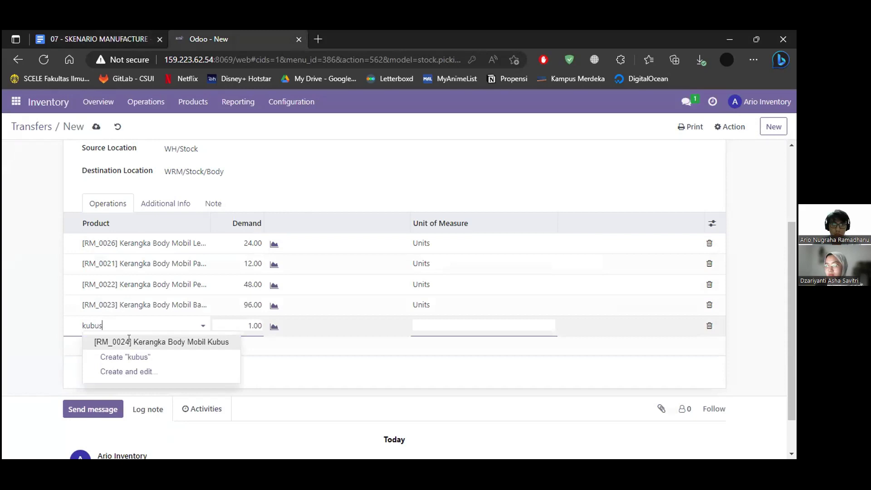
left_click(129, 340)
left_click(253, 323)
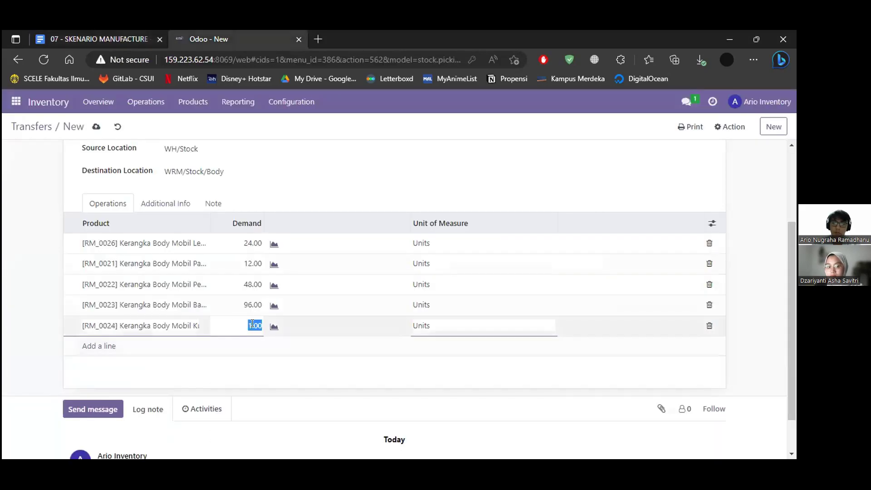
type("96")
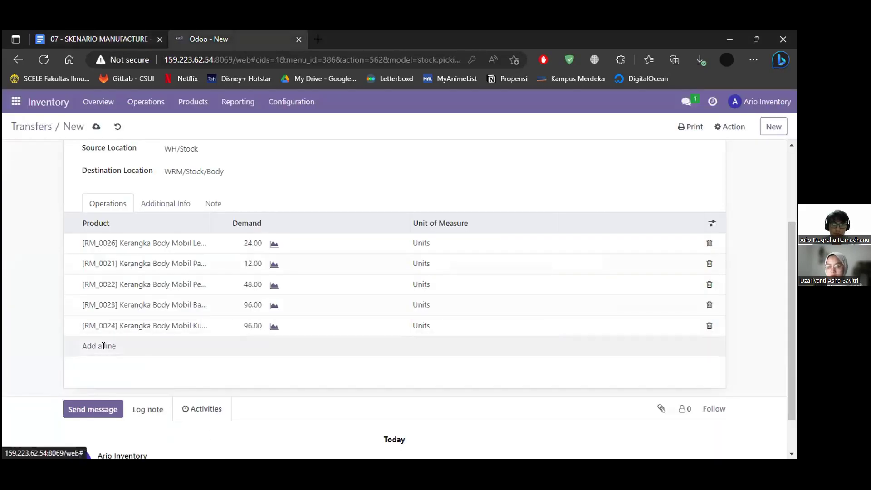
Step: Look up the next Body material in the scenario and add a line for [RM_0025] Kap Mobil with a demand of 24
left_click(103, 346)
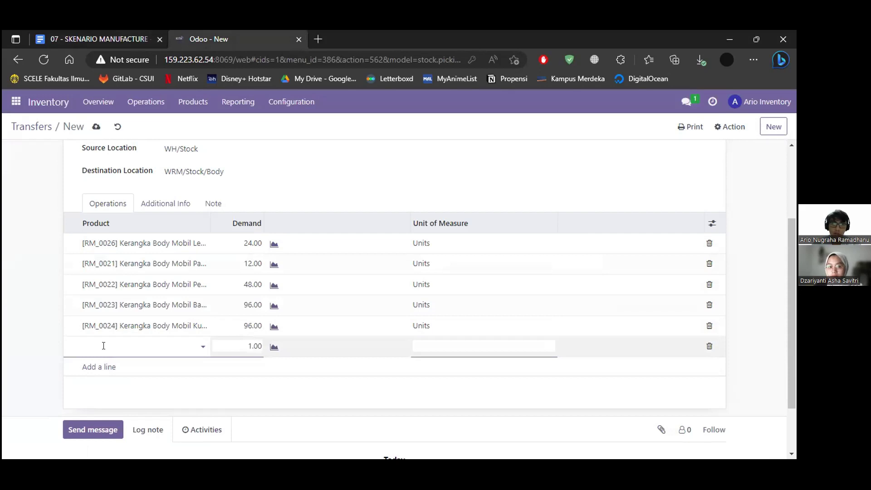
key("ctrl+Tab")
key("ctrl+Tab")
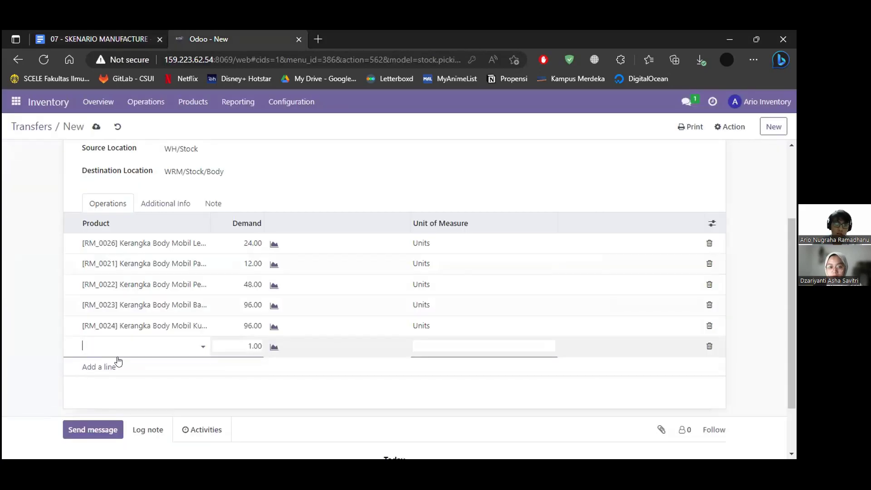
type("kap")
key("Return")
key("ctrl+Tab")
key("ctrl+Tab")
left_click(253, 344)
type("24")
Step: Add a final transfer line for [RM_0031] Supir Mobil with a demand of 24
left_click(102, 365)
type("supir")
key("Tab")
type("24")
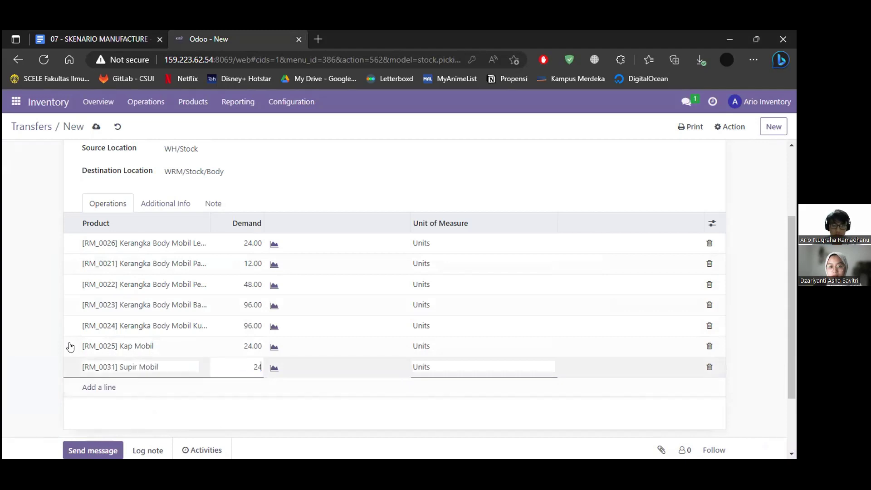
left_click(29, 335)
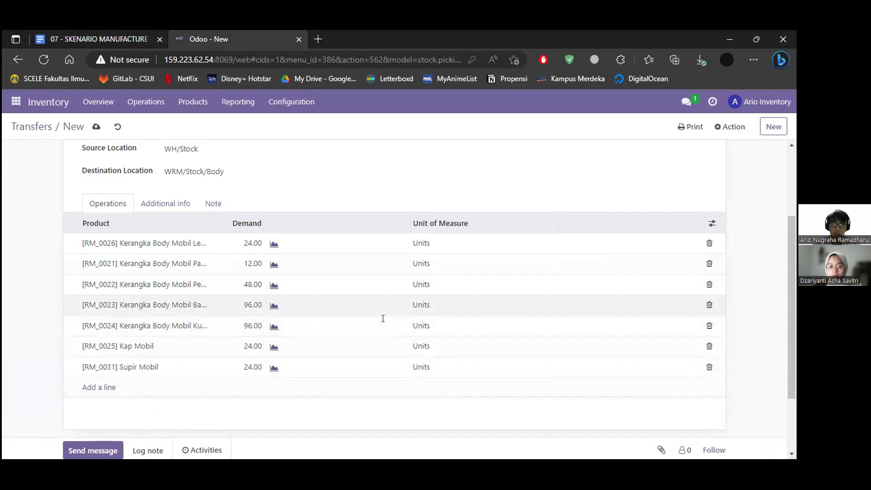
Step: Compare the Body transfer's products and demands with the Body list in the scenario document
scroll(439, 289, "up", 1)
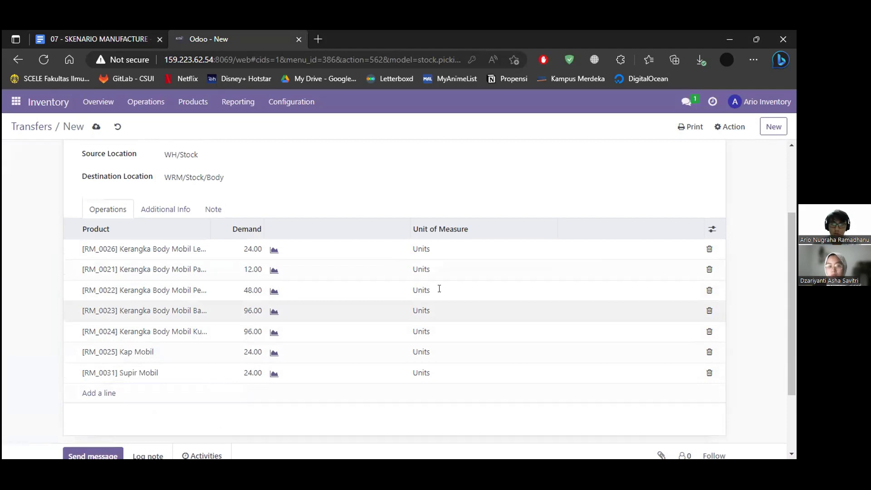
scroll(439, 288, "up", 3)
key("ctrl+Tab")
key("ctrl+Tab")
key("ctrl+Tab")
scroll(336, 335, "down", 1)
key("ctrl+Tab")
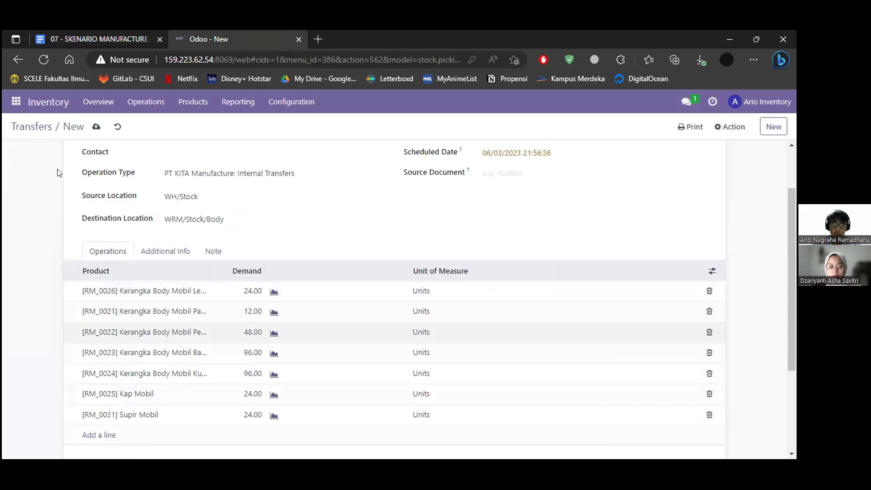
Step: Mark the Body transfer as to-do, then validate it as an immediate transfer of all quantities and return to the transfers list
scroll(55, 166, "up", 3)
left_click(45, 147)
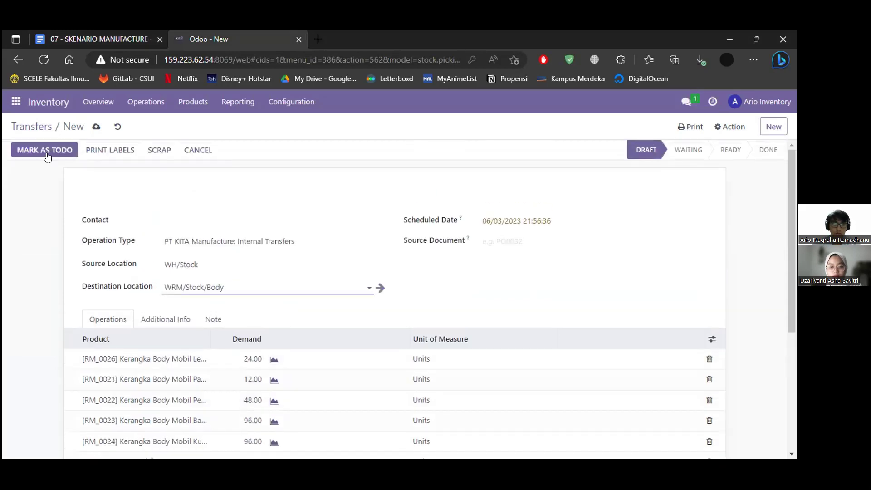
scroll(337, 188, "down", 2)
scroll(321, 191, "up", 2)
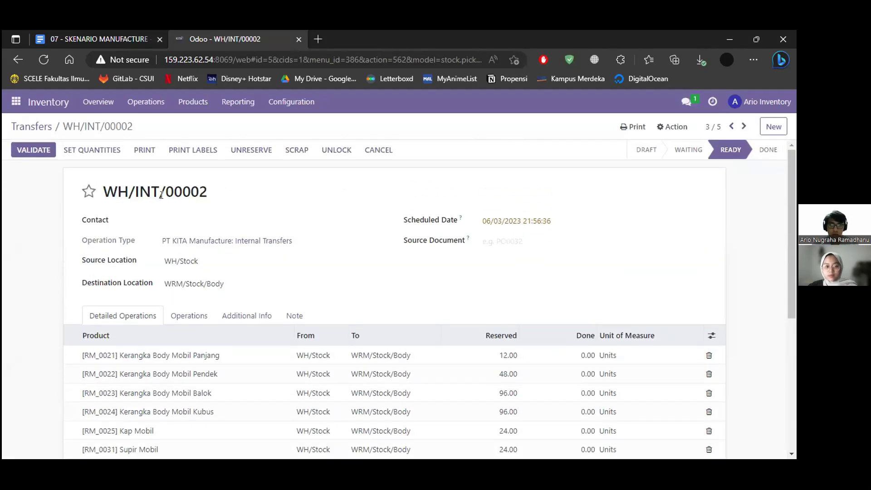
left_click(42, 153)
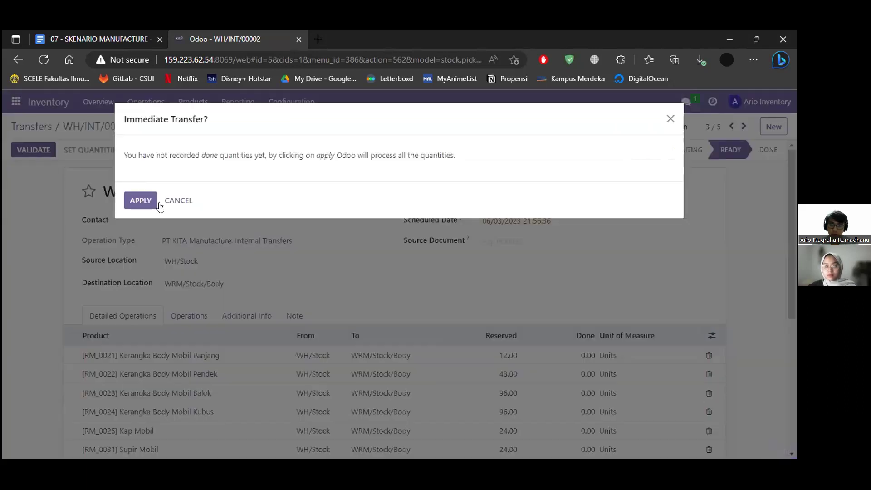
left_click(147, 198)
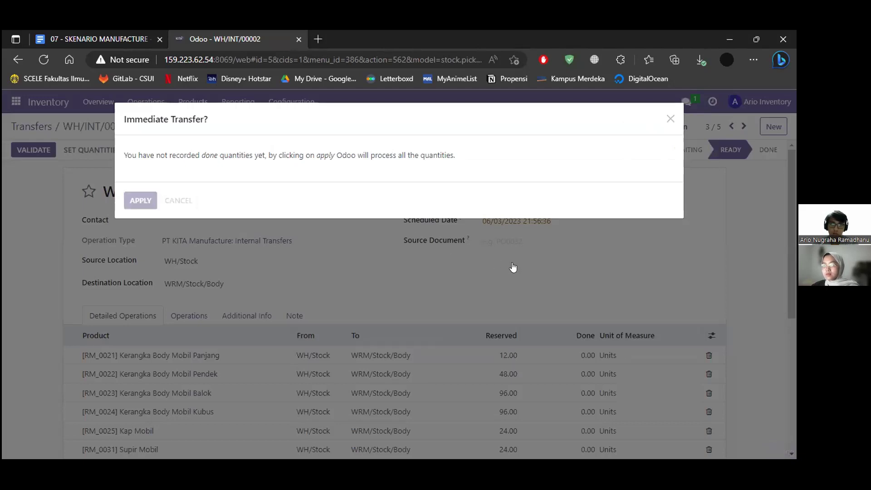
scroll(517, 268, "down", 2)
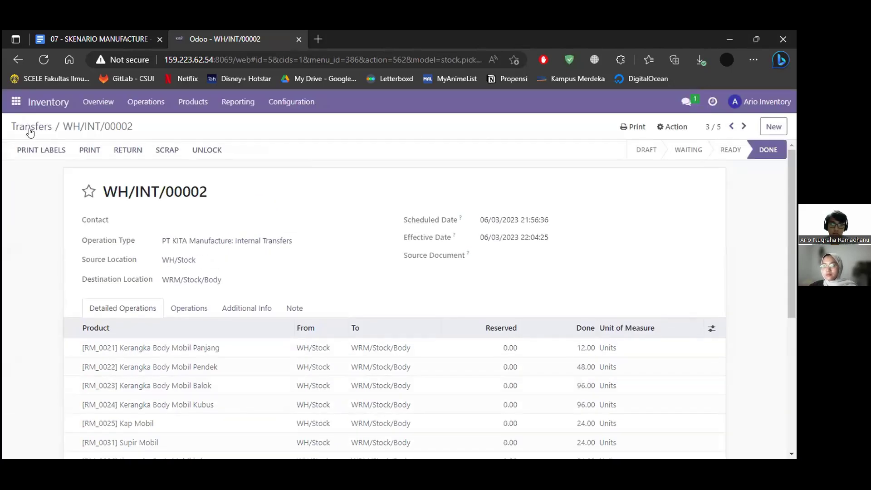
left_click(36, 135)
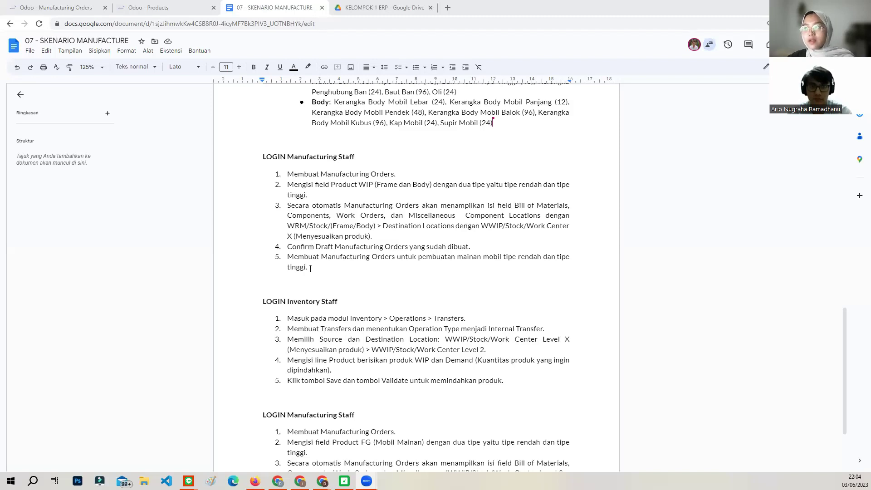
Step: Review the Manufacturing Staff steps in the scenario document and open the Manufacturing Orders list in Odoo Manufacturing
scroll(312, 282, "up", 1)
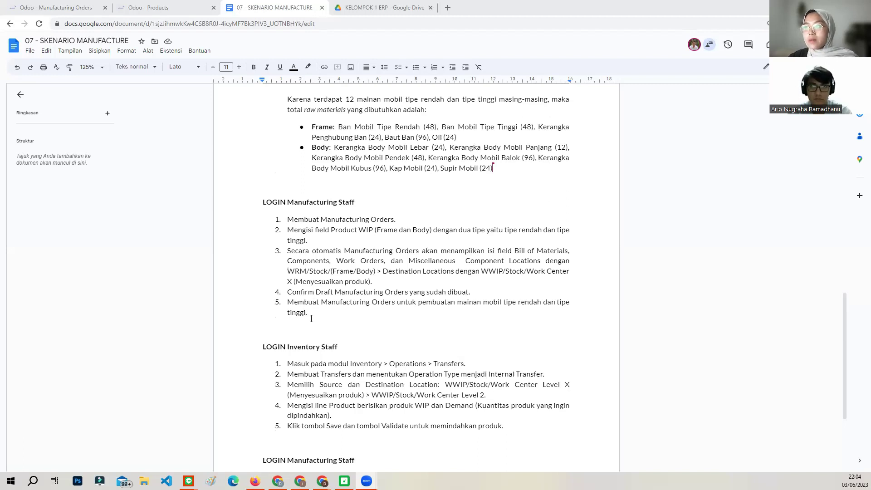
left_click(71, 9)
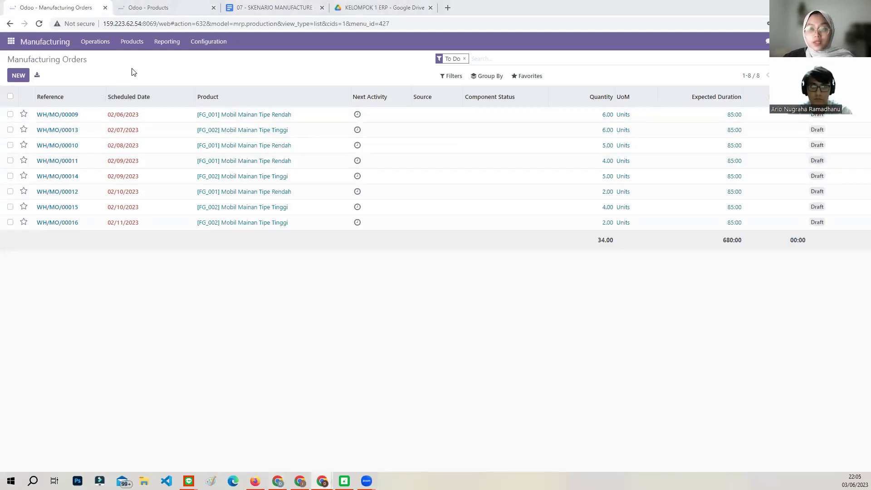
left_click(95, 41)
left_click(103, 60)
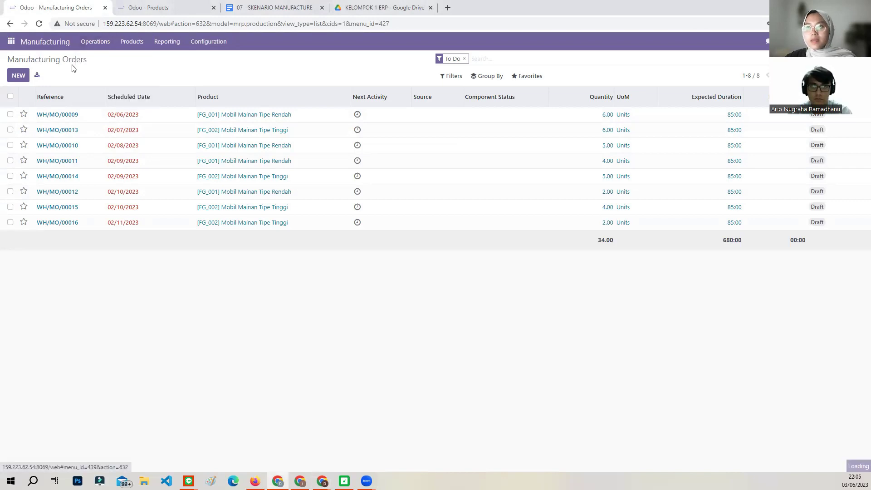
Step: Create a new manufacturing order with [WIP_001] Frame Ban Rendah as the product
left_click(21, 77)
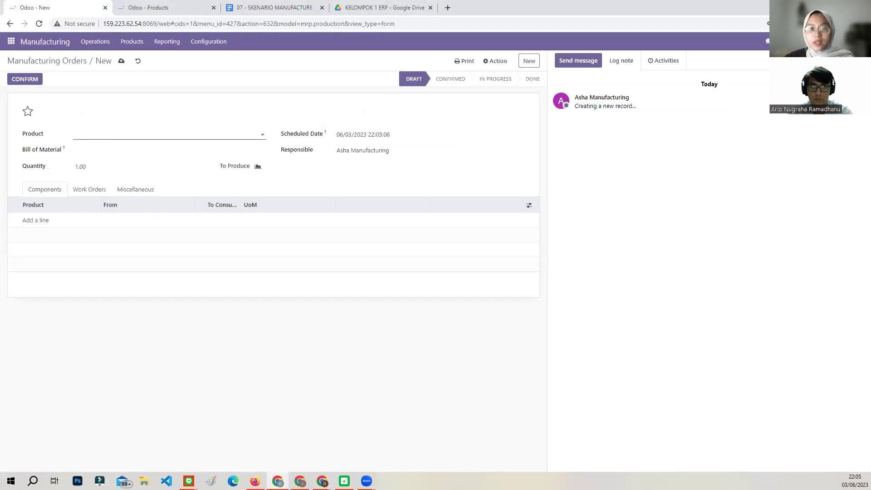
left_click(96, 135)
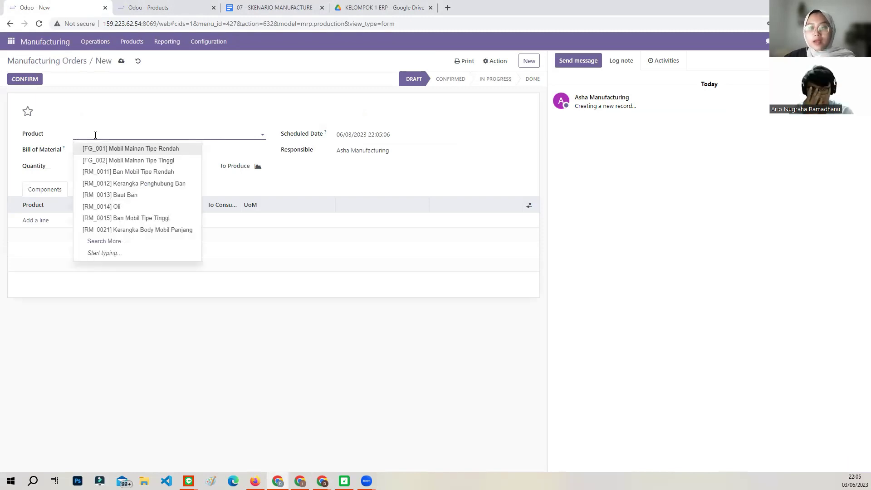
type("fr")
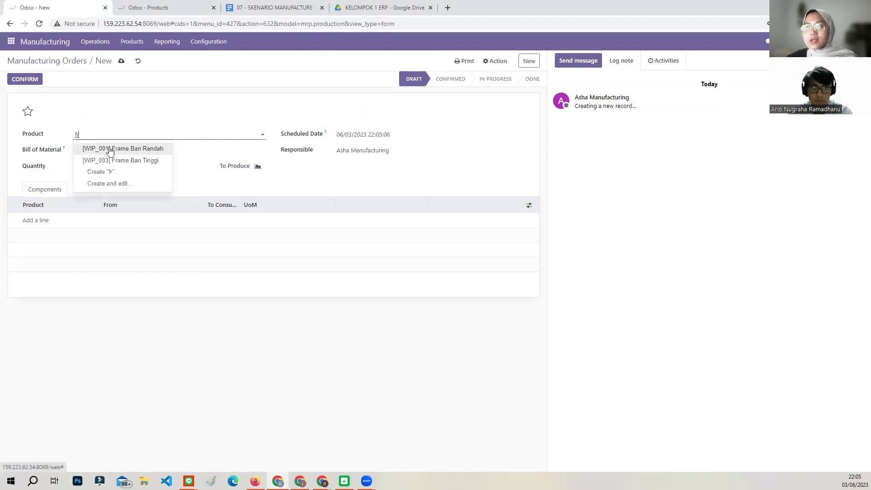
left_click(109, 150)
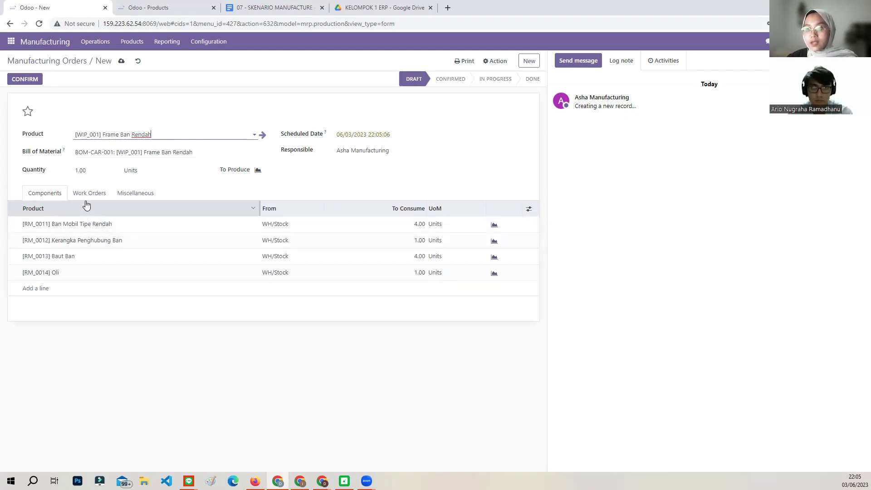
Step: Set the Frame Ban Rendah order's quantity to 12 units and check its work orders
left_click(70, 171)
type("12")
left_click(113, 354)
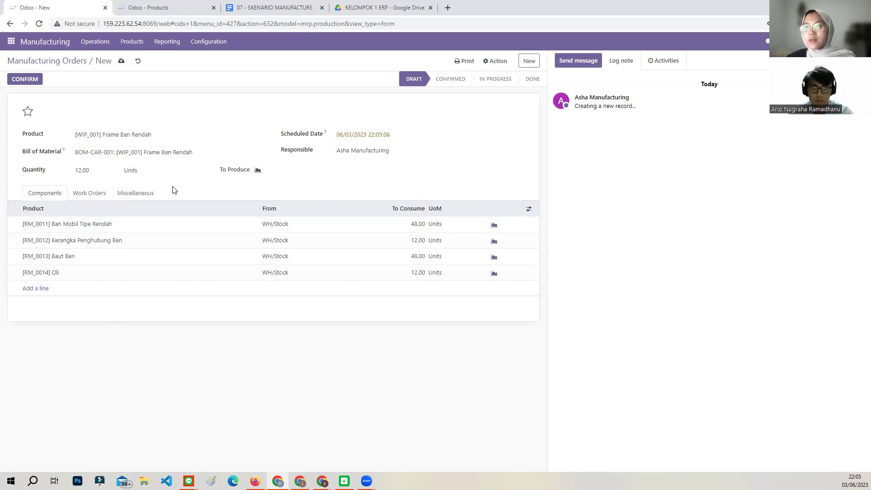
left_click(76, 197)
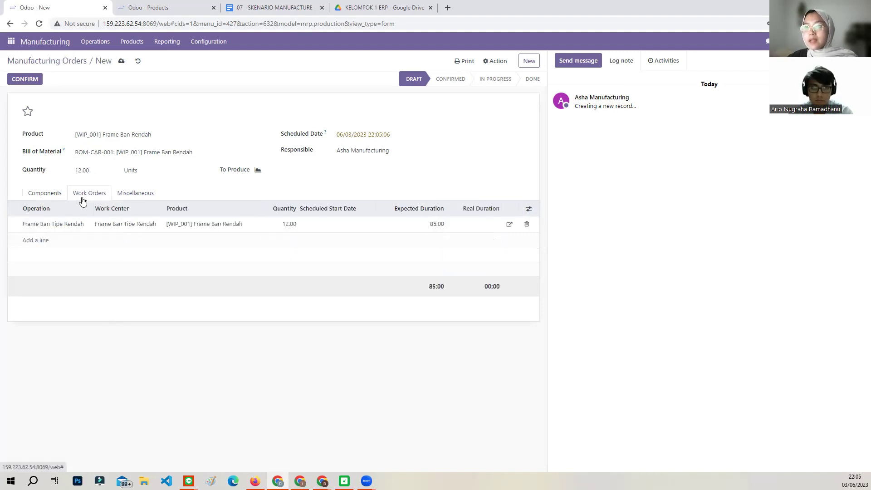
Step: Set the order's components location to WRM/Stock/Frame and its finished products location to WWIP/Stock/Work Center 0 Rendah
left_click(133, 196)
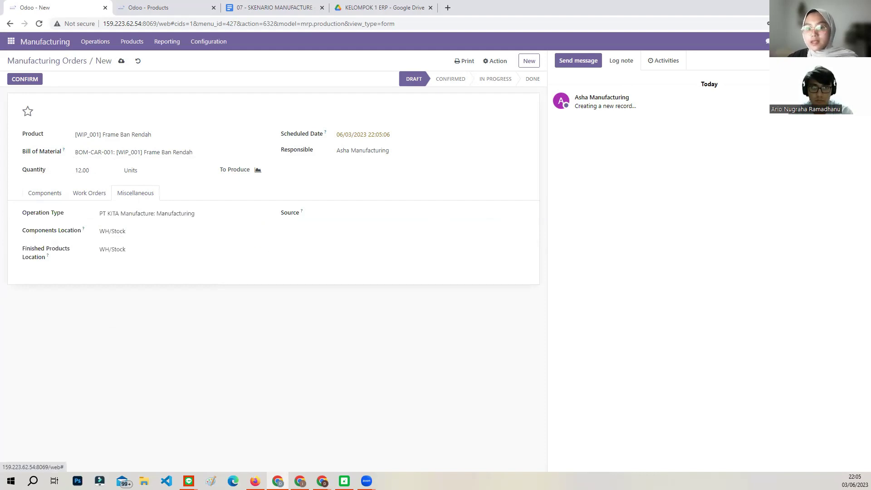
left_click(141, 230)
left_click_drag(159, 231, 99, 229)
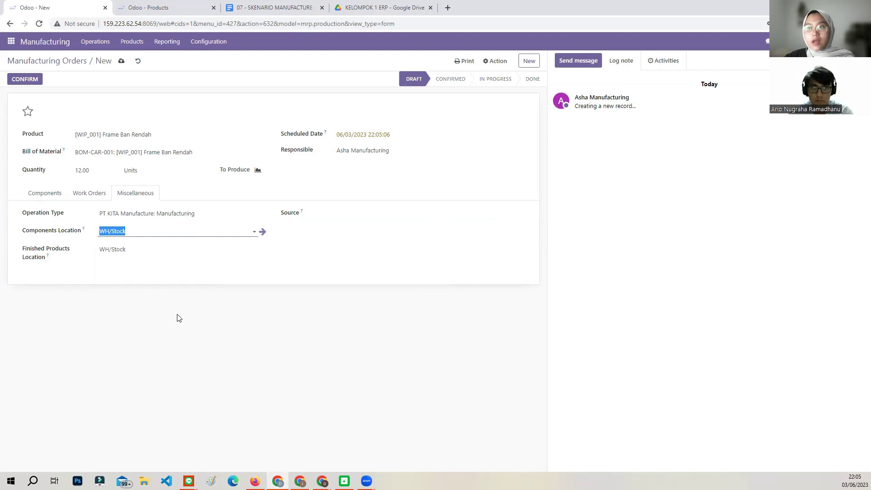
type("WR")
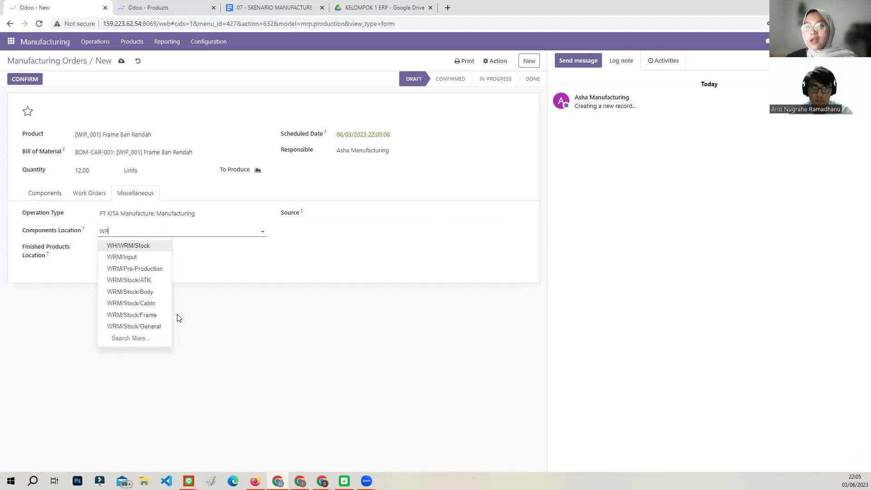
left_click(153, 320)
left_click(153, 249)
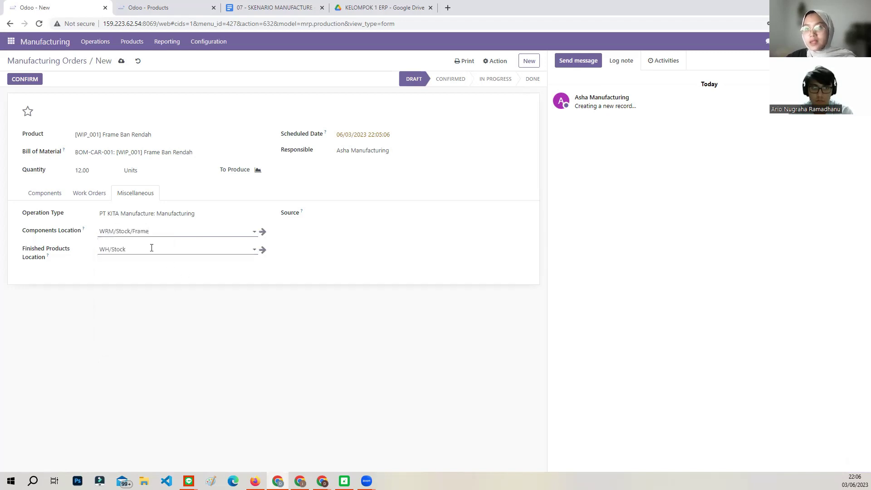
left_click_drag(102, 248, 86, 253)
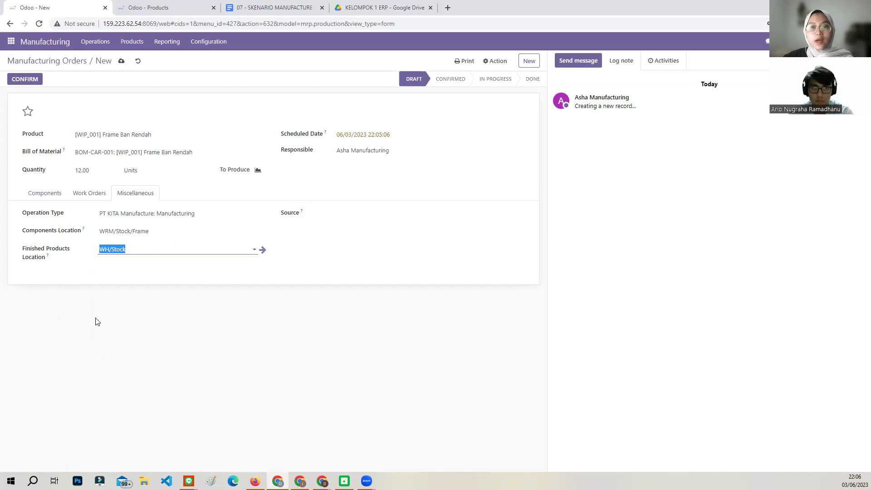
type("WW")
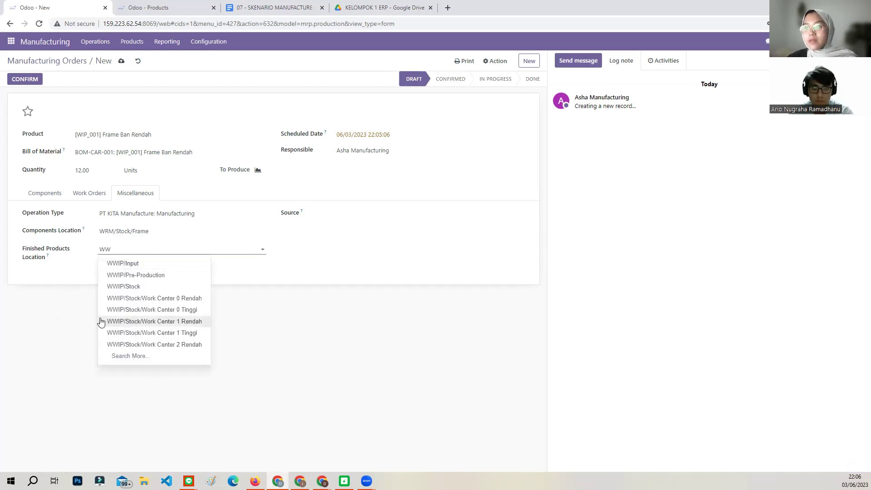
left_click(178, 299)
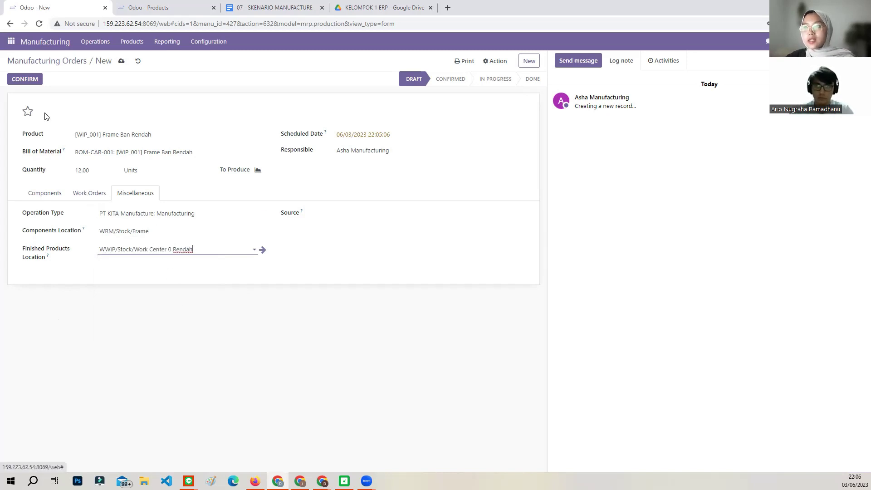
Step: Confirm the Frame Ban Rendah order, then mark it as done with immediate production and return to the manufacturing orders list
left_click(28, 81)
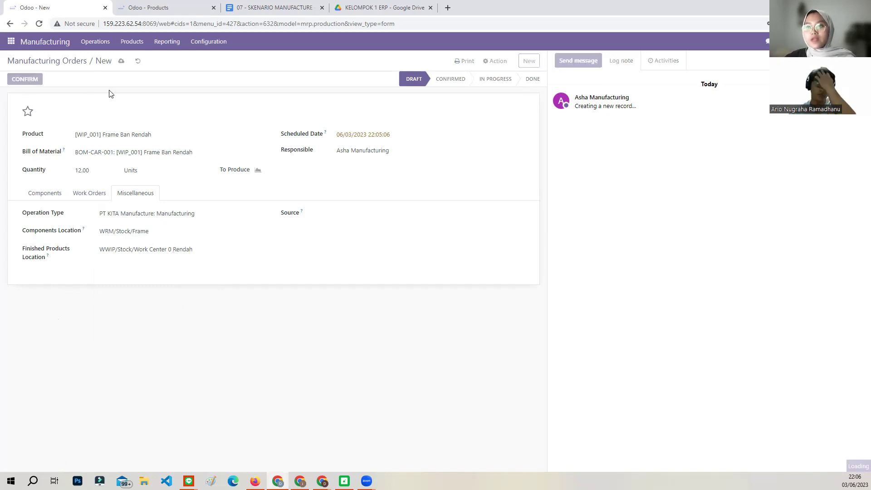
left_click(92, 192)
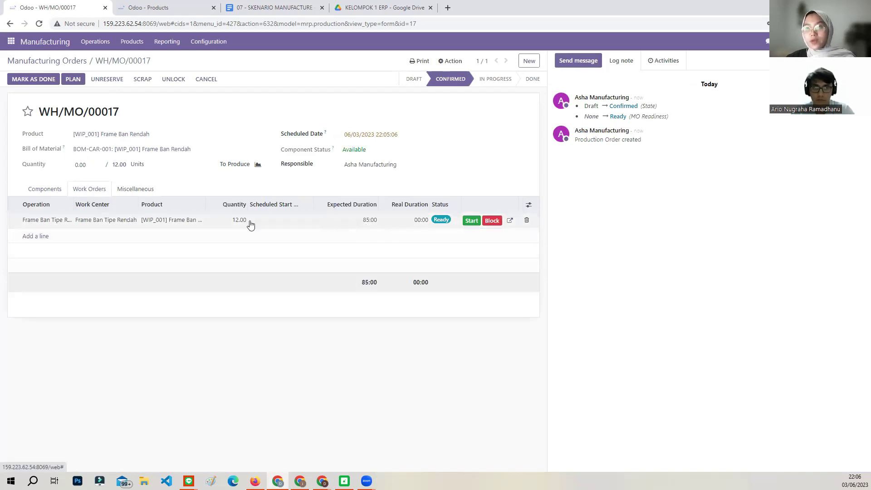
left_click(41, 80)
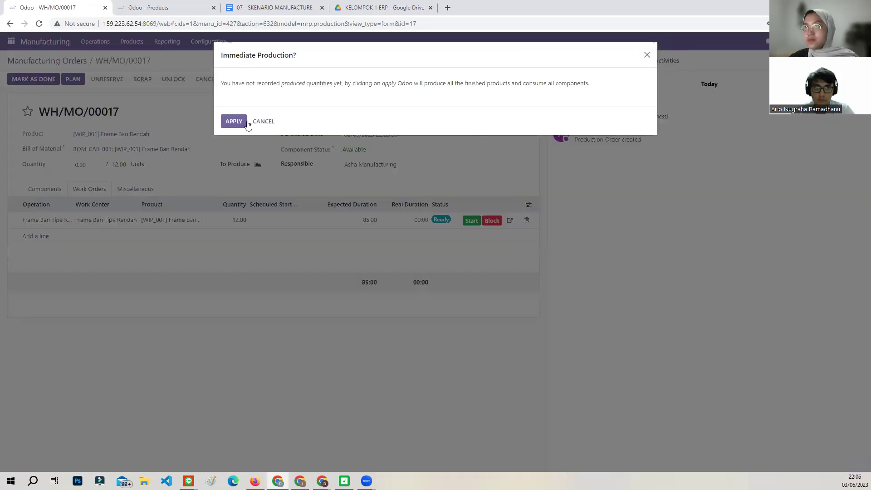
left_click(233, 127)
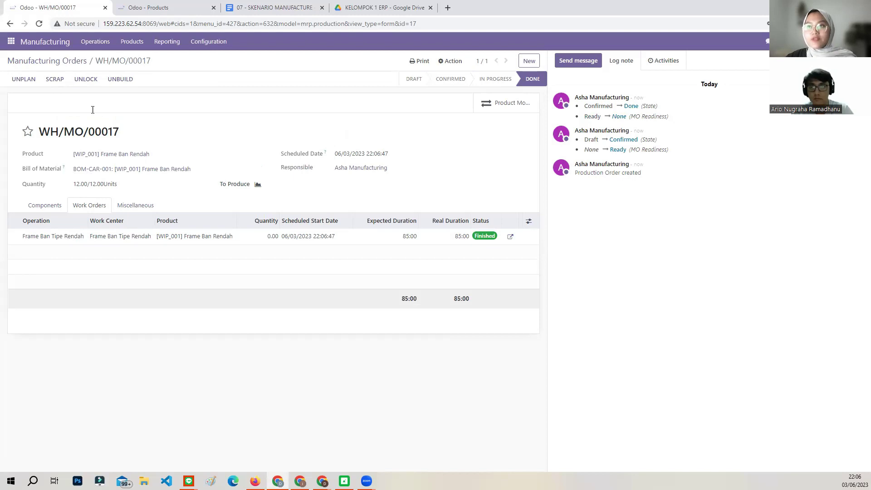
left_click(47, 61)
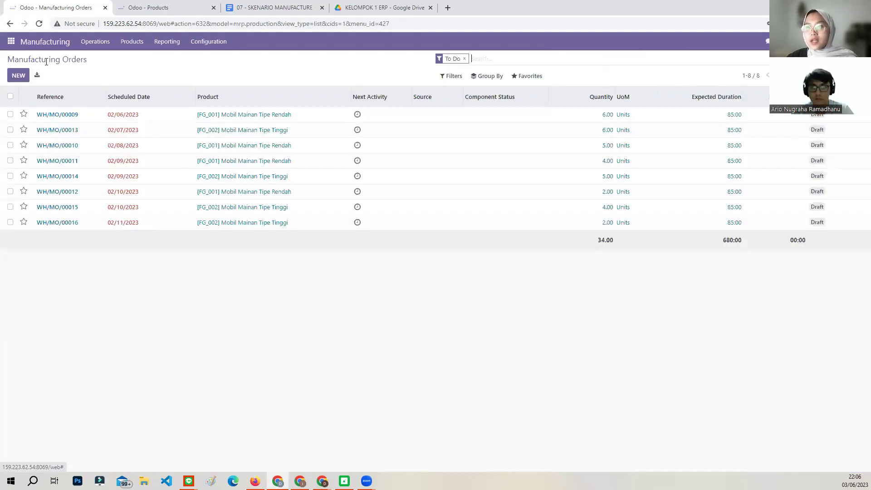
Step: Create a new manufacturing order with [WIP_002] Body Mobil Rendah as the product
left_click(18, 75)
left_click(117, 134)
type("body")
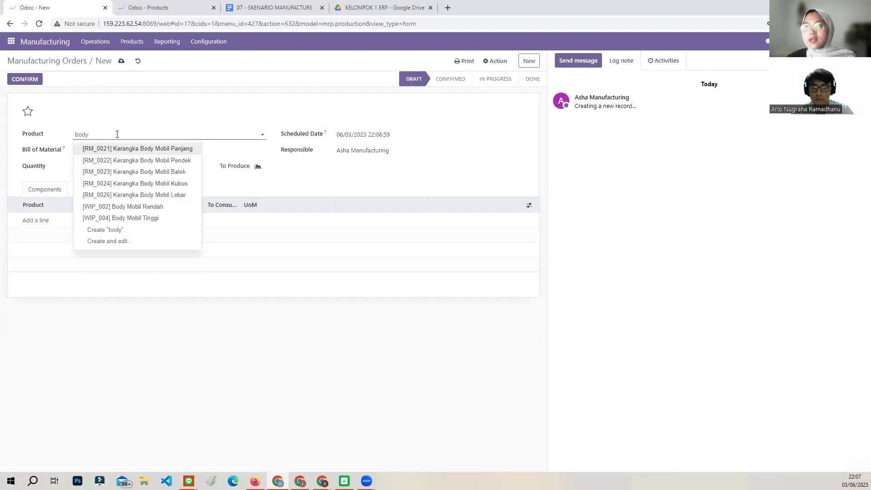
left_click(141, 208)
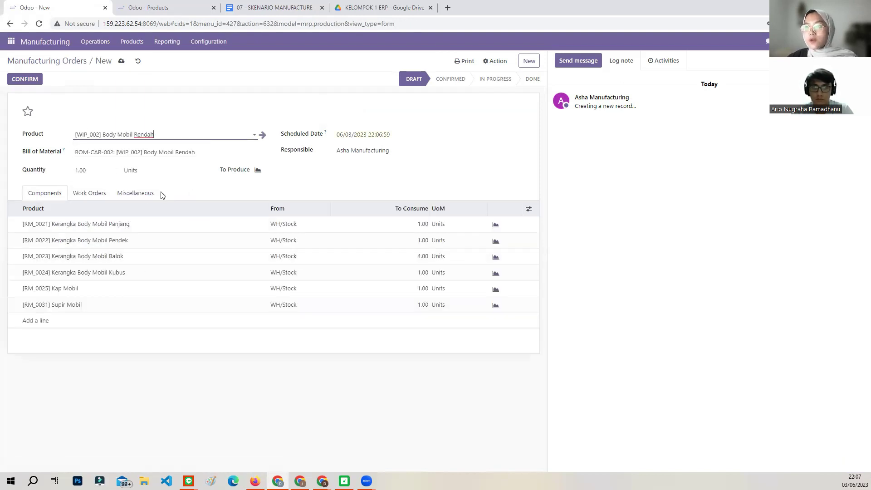
Step: Set the Body Mobil Rendah order's components location to WH/WRM/Stock/Body and its finished products location to WWIP/Stock/Work Center 1 Rendah
left_click(88, 195)
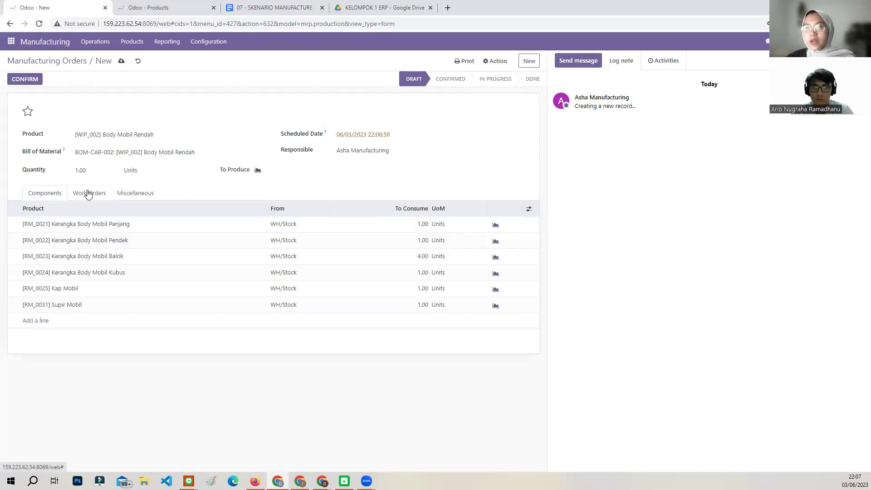
left_click(139, 194)
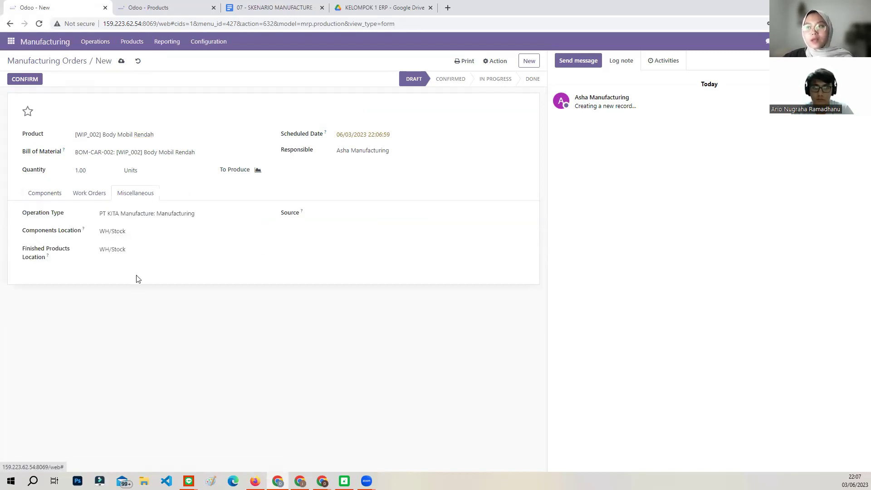
left_click(149, 231)
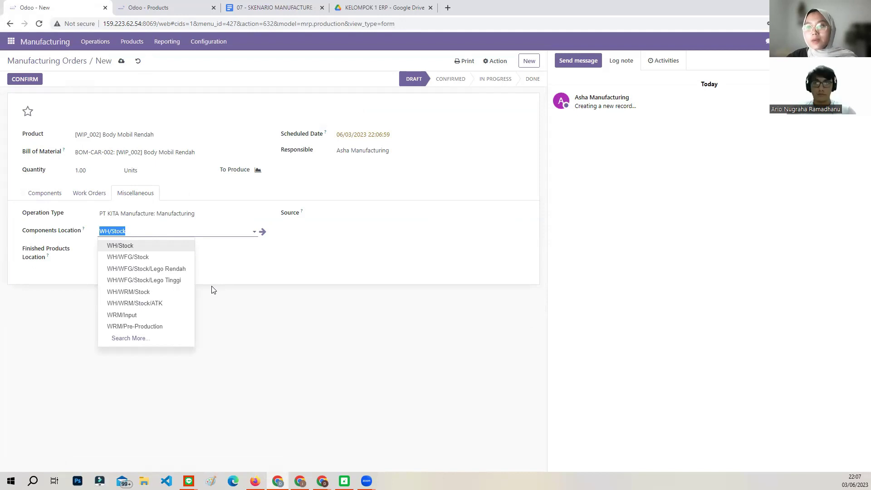
type("WR")
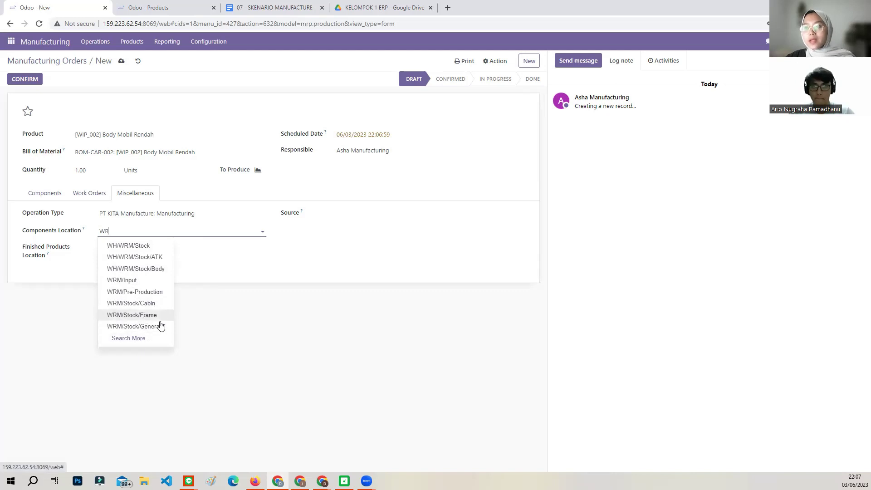
left_click(138, 340)
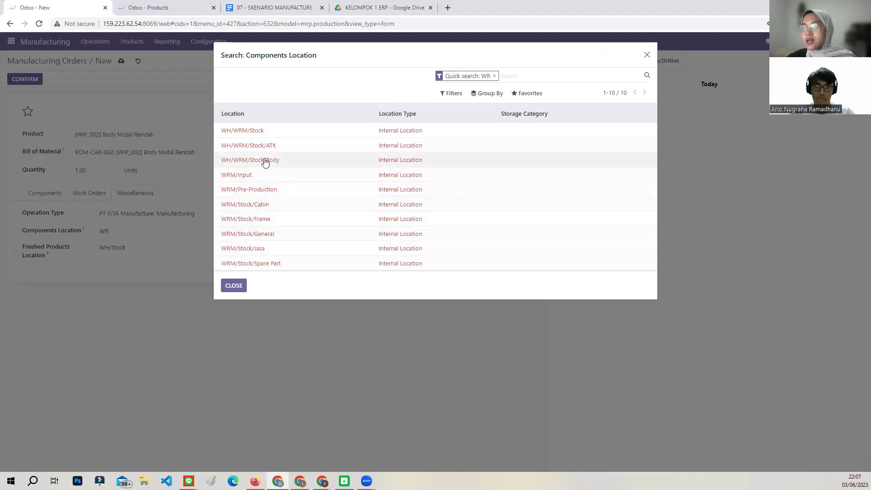
left_click(240, 285)
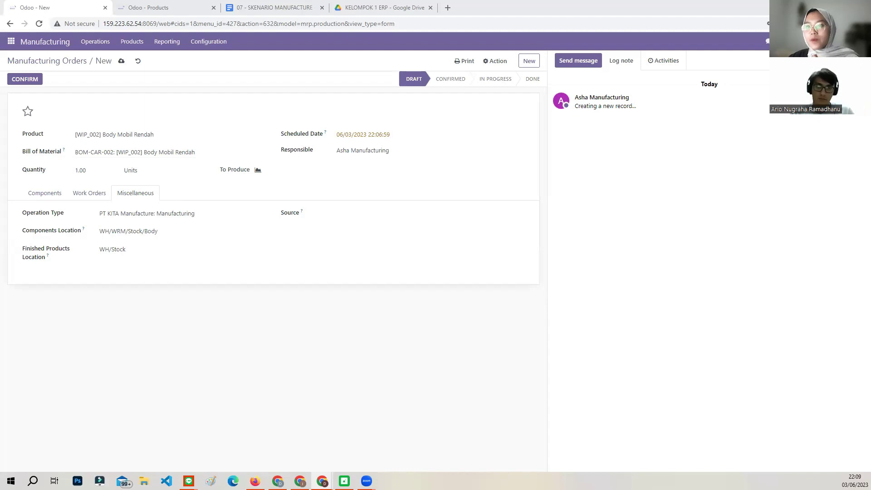
left_click(141, 249)
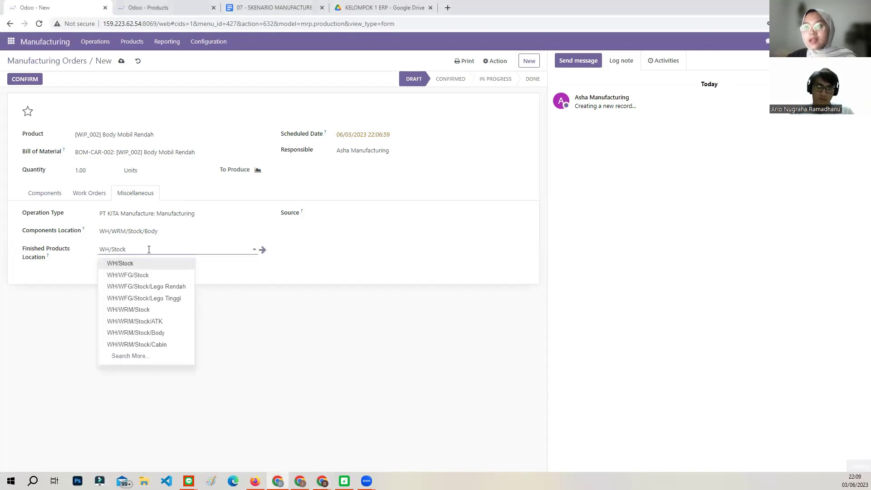
left_click_drag(159, 250, 95, 257)
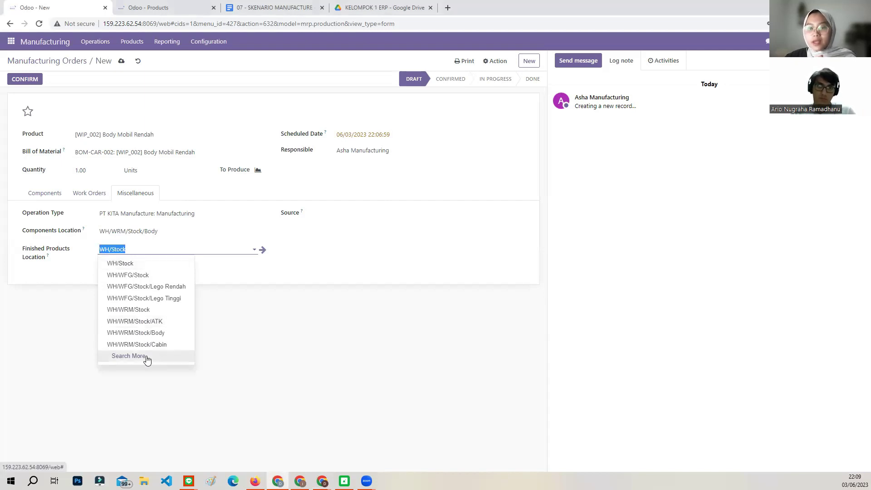
type("wwip")
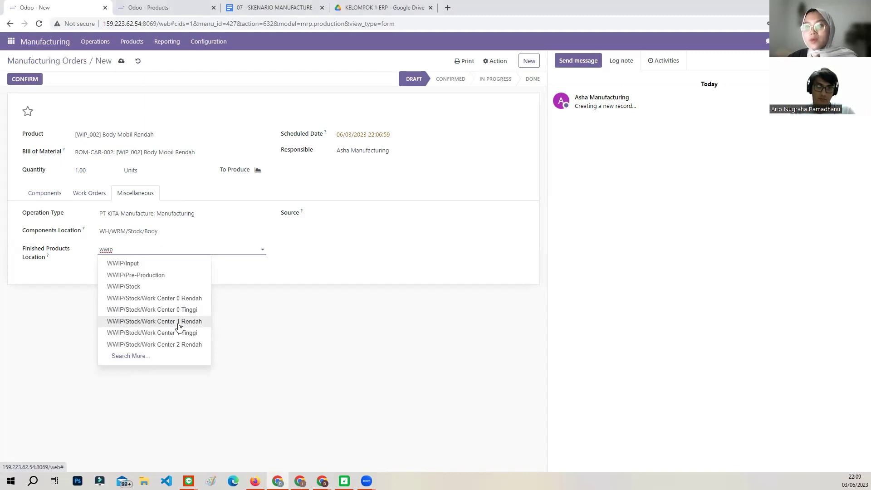
left_click(178, 321)
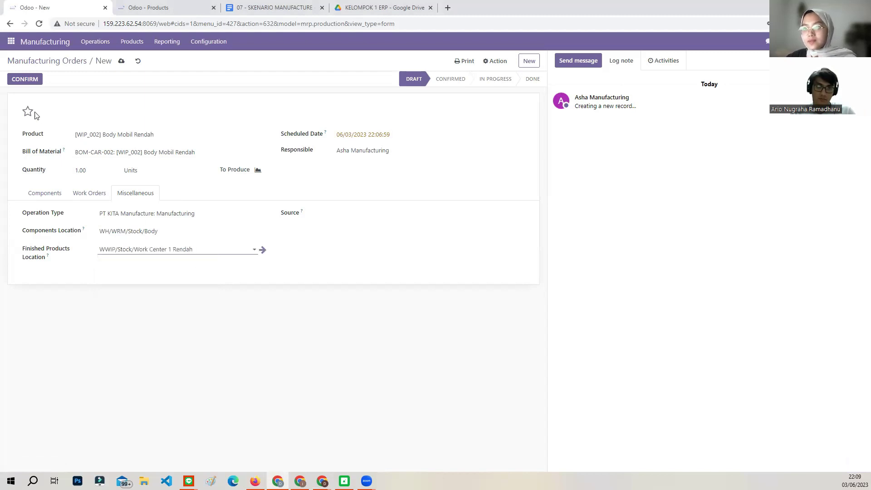
Step: Confirm the Body Mobil Rendah order, then cancel it and return to the manufacturing orders list
left_click(28, 85)
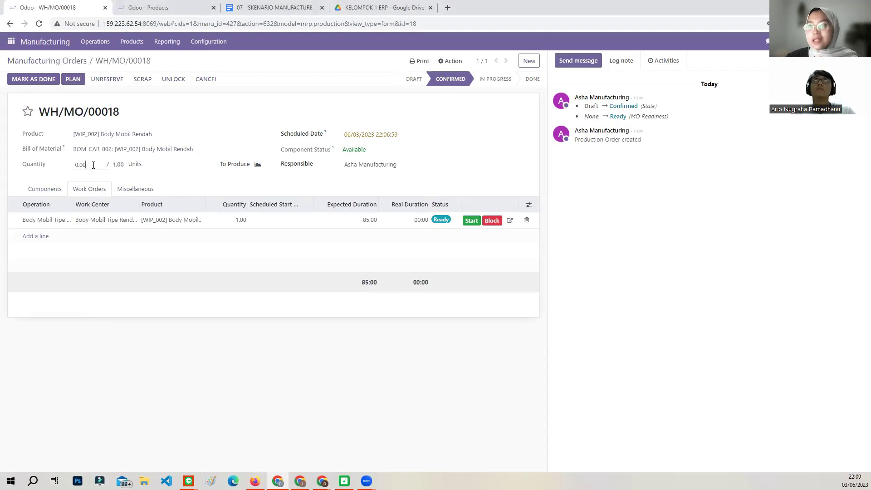
left_click(199, 80)
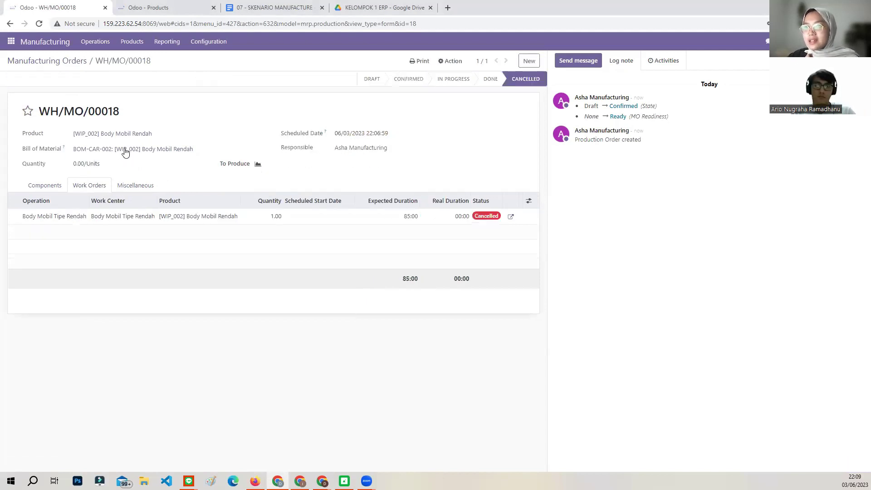
left_click(63, 63)
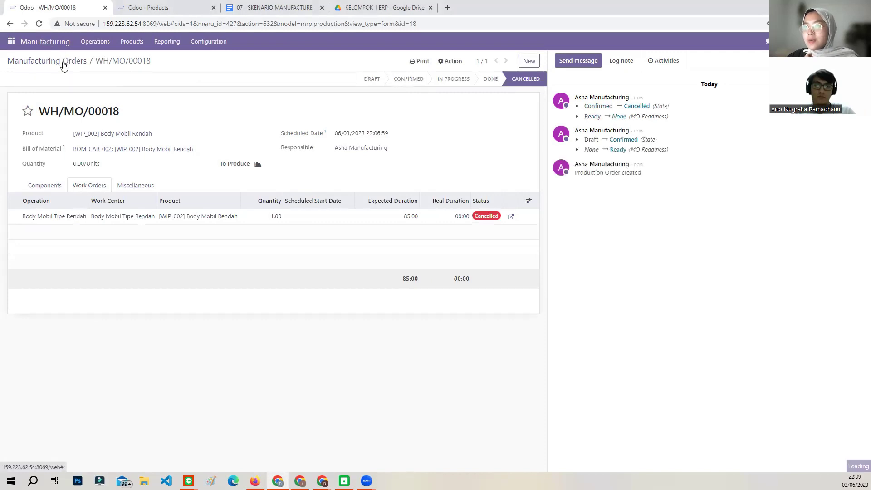
Step: Create another manufacturing order for 12 units of [WIP_002] Body Mobil Rendah
left_click(18, 75)
left_click(92, 136)
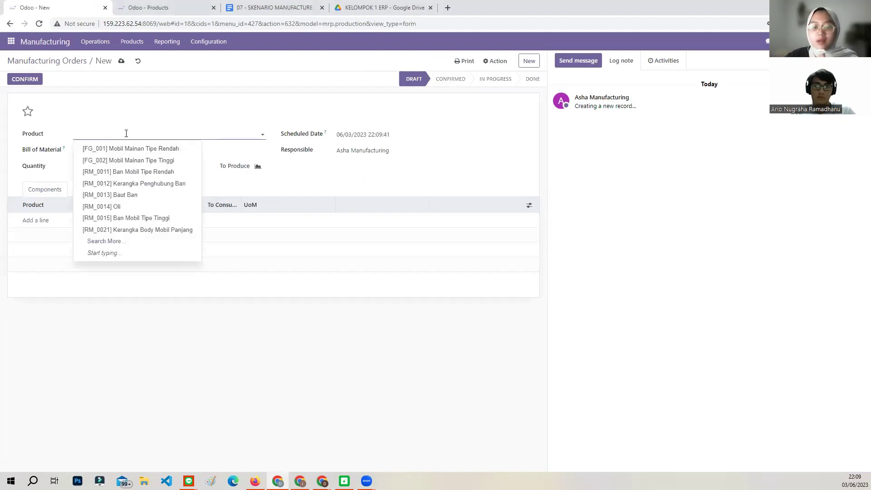
type("body")
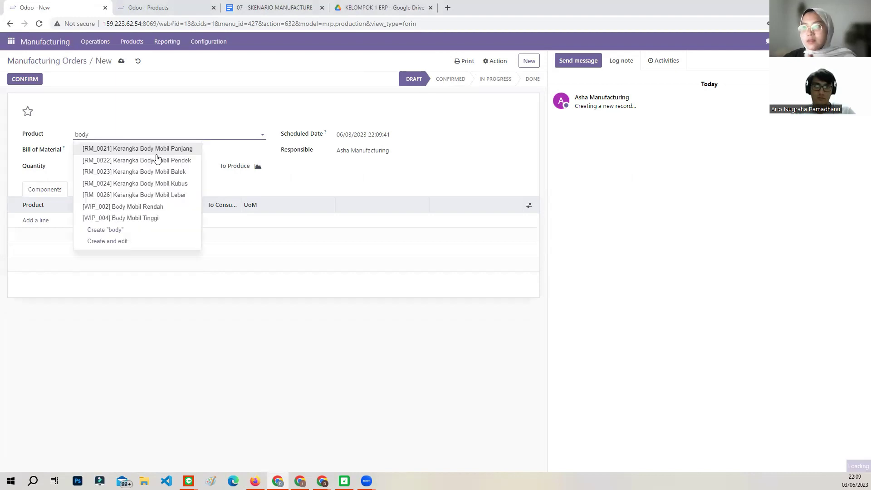
left_click(135, 210)
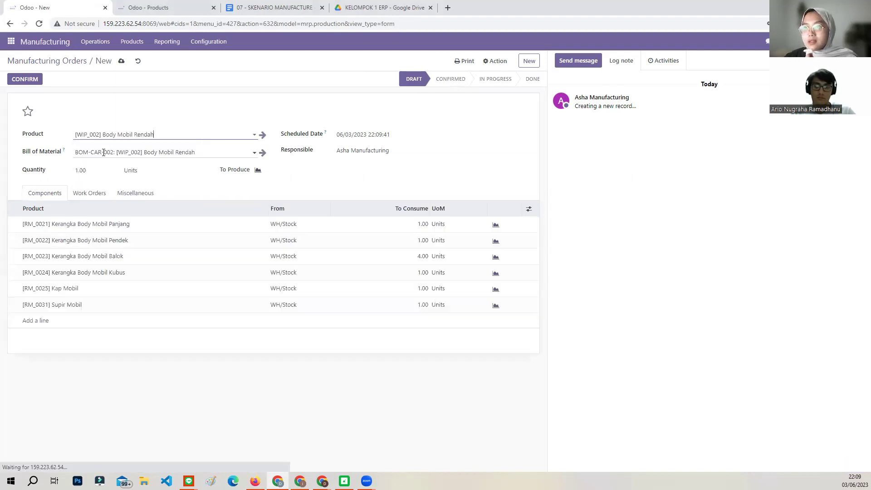
left_click(81, 170)
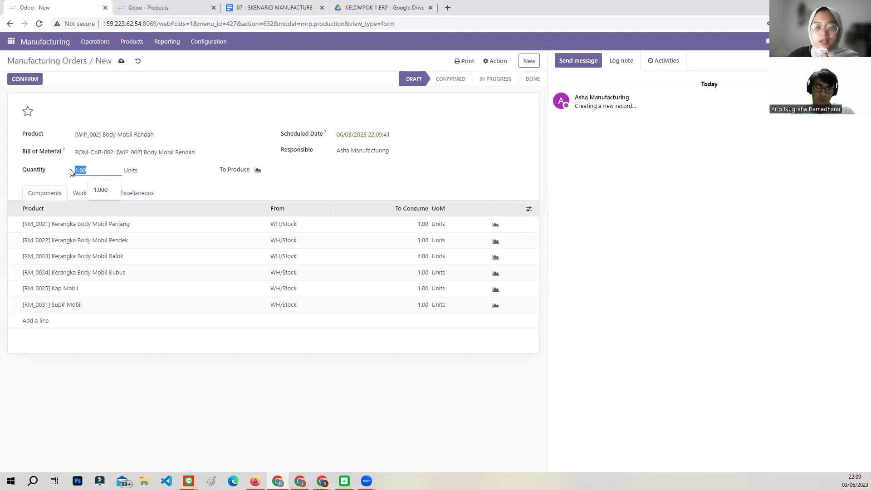
Step: Set the Body Mobil Rendah order's components location to WH/WRM/Stock/Body and its finished products location to WWIP/Stock/Work Center 1 Rendah
left_click(144, 193)
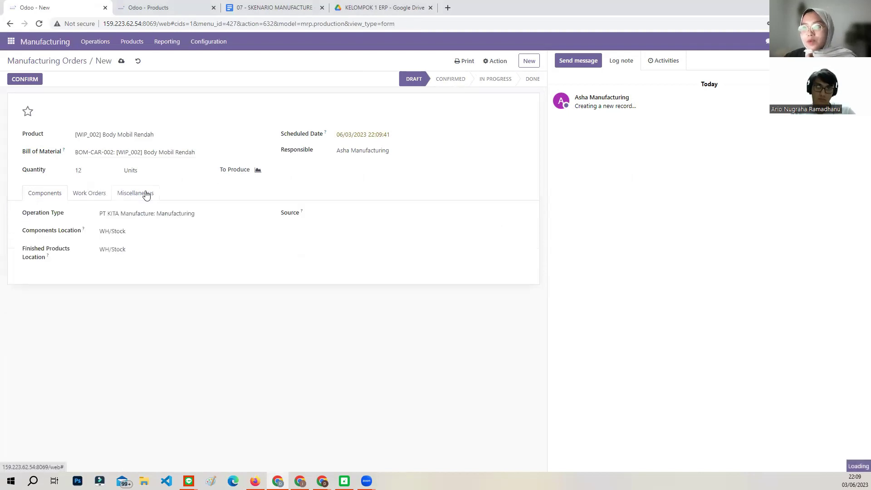
left_click(119, 230)
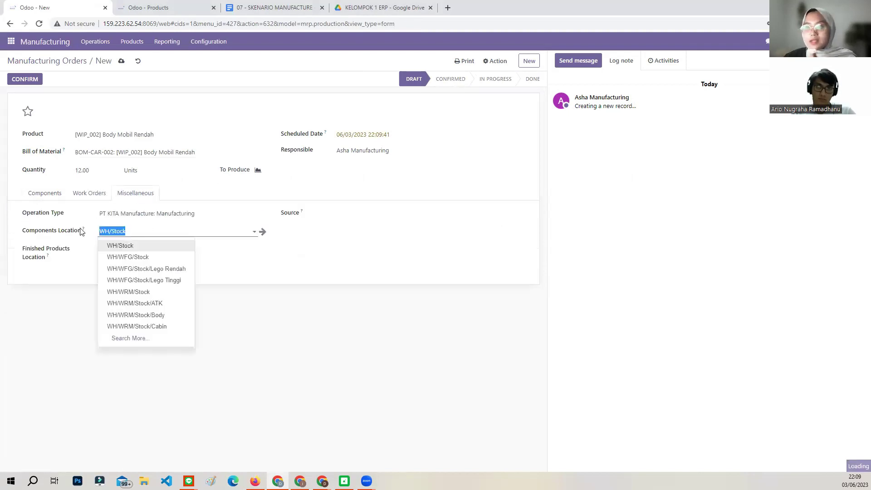
type("w")
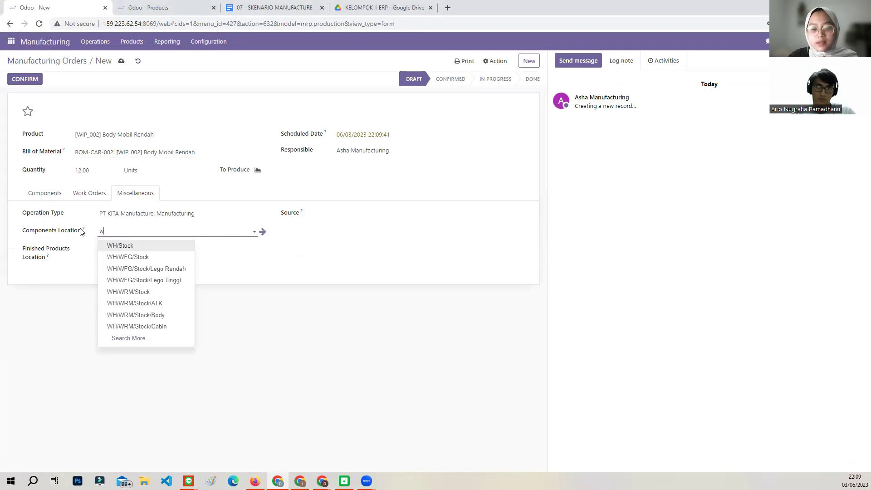
type("h")
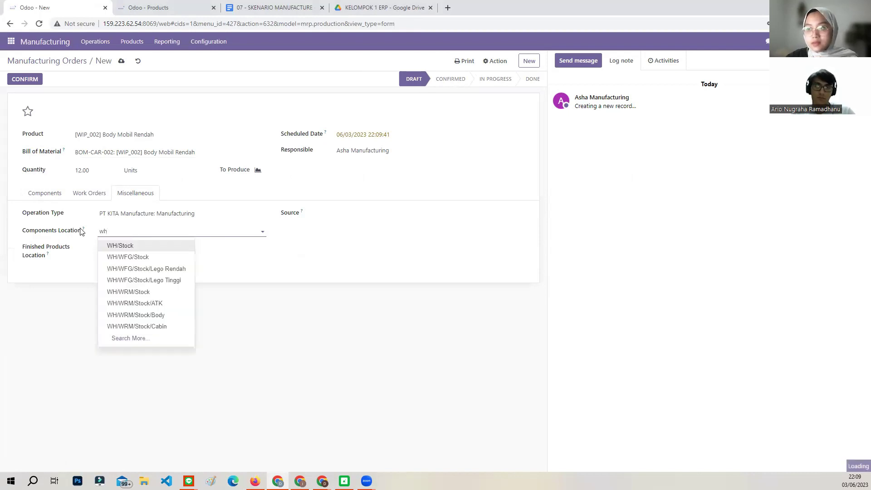
left_click(153, 316)
left_click(137, 249)
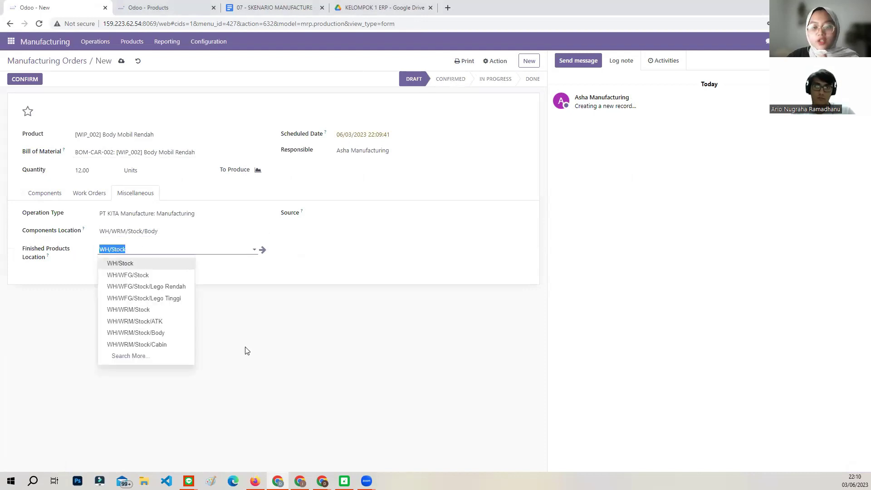
type("wwip")
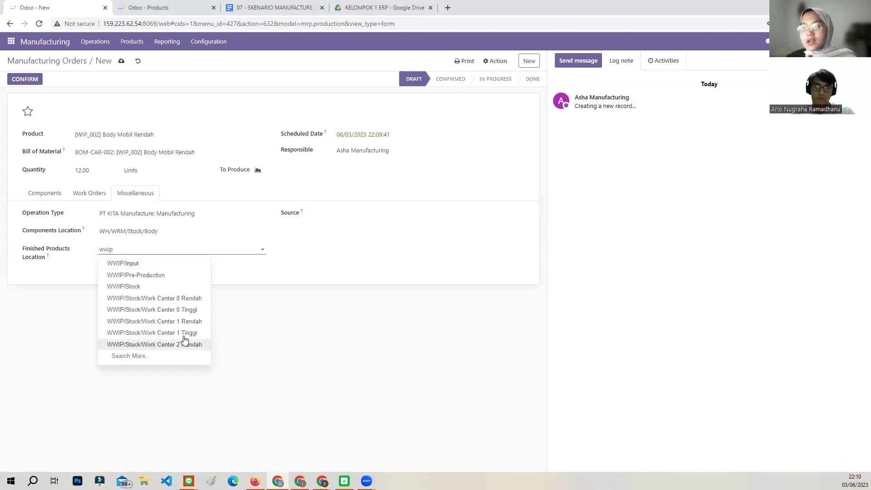
left_click(181, 320)
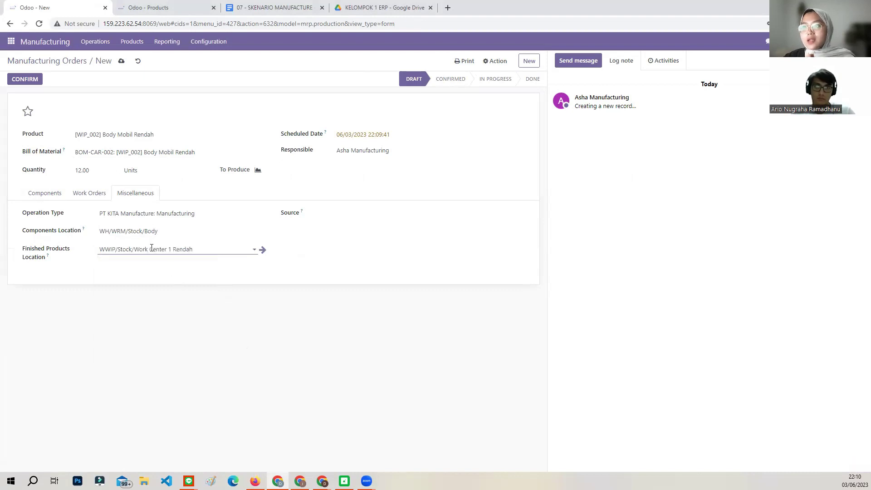
Step: Confirm the Body Mobil Rendah order and mark it as done, applying immediate production of the full quantity
left_click(91, 195)
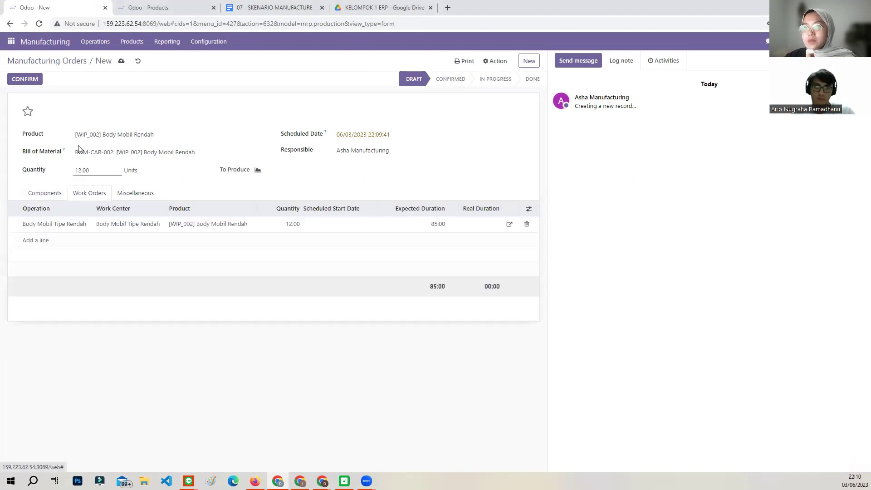
left_click(37, 84)
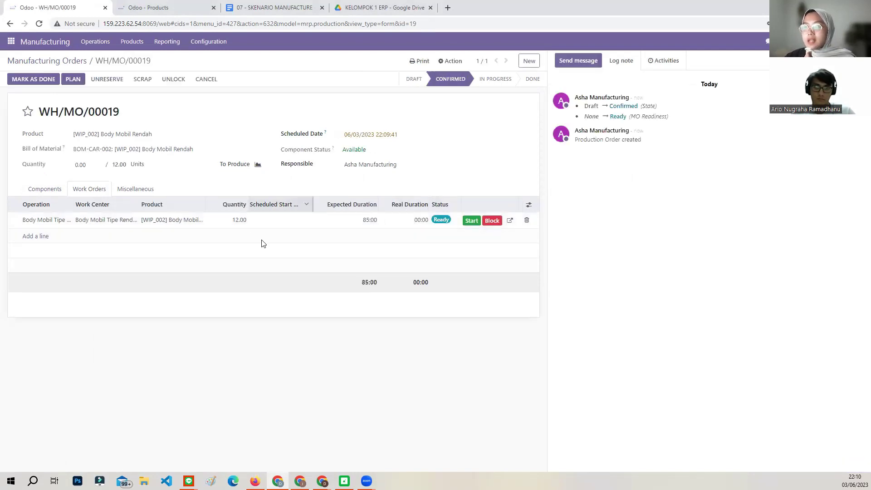
left_click(25, 78)
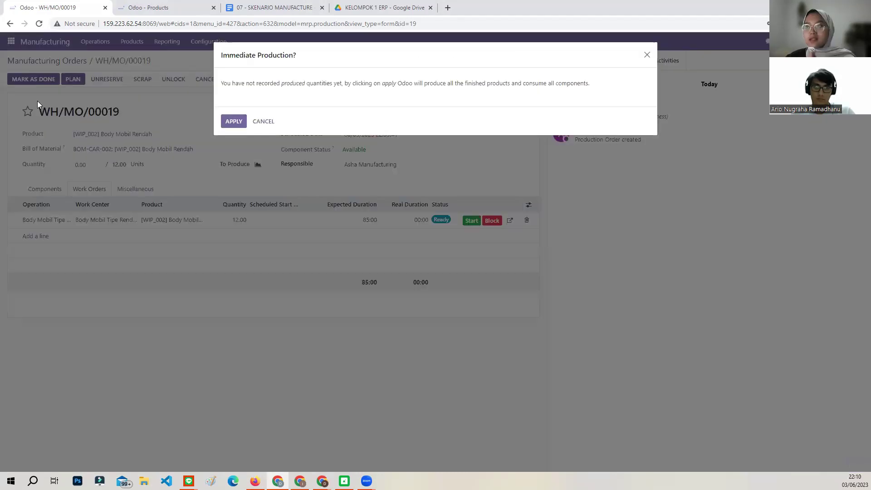
left_click(236, 121)
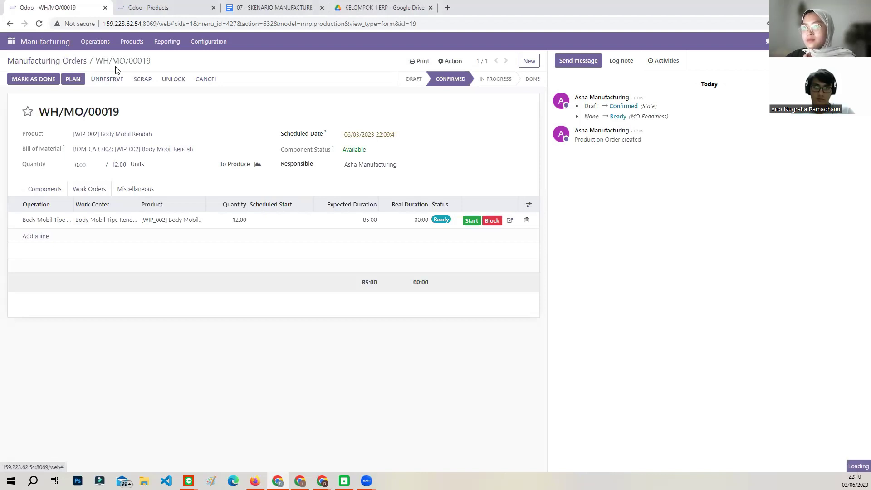
Step: Create a new manufacturing order for 12 units of [WIP_003] Frame Ban Tinggi and check its work orders
left_click(45, 62)
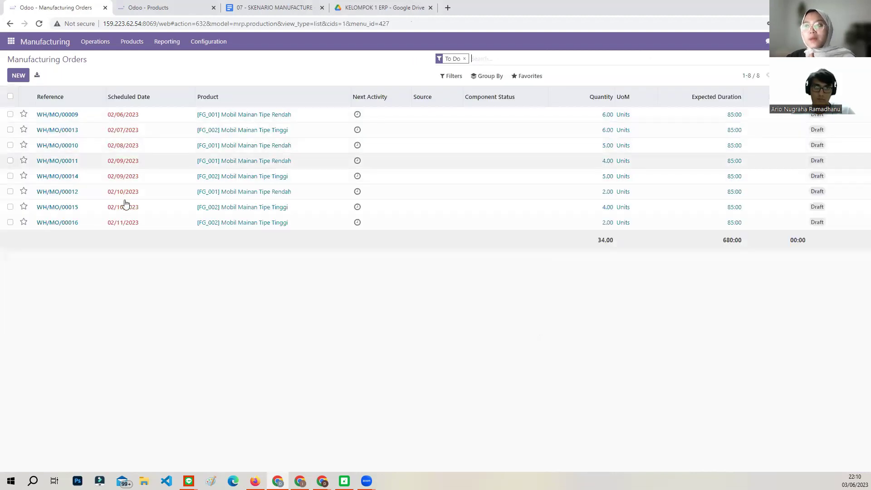
left_click(18, 76)
left_click(101, 135)
type("frame")
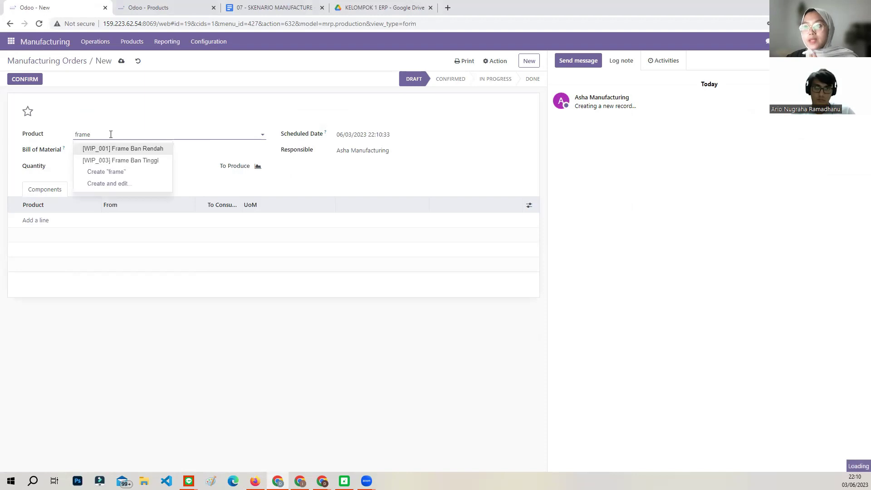
left_click(156, 160)
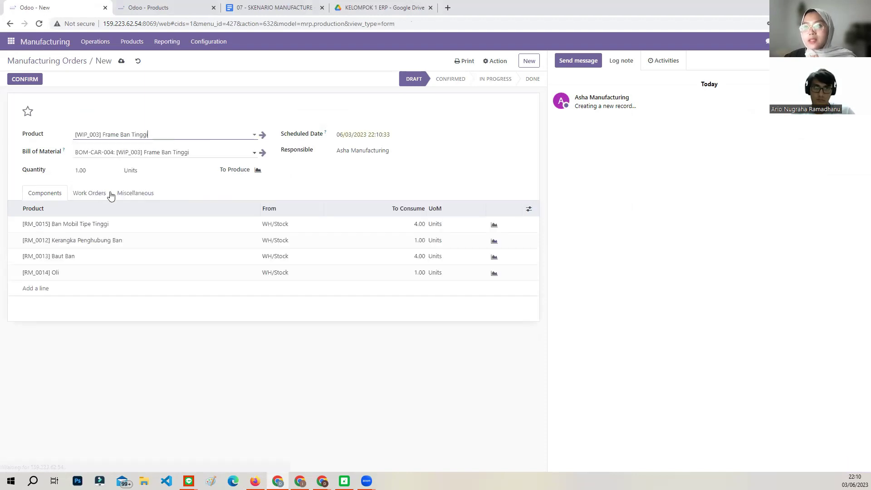
left_click(91, 171)
type("12")
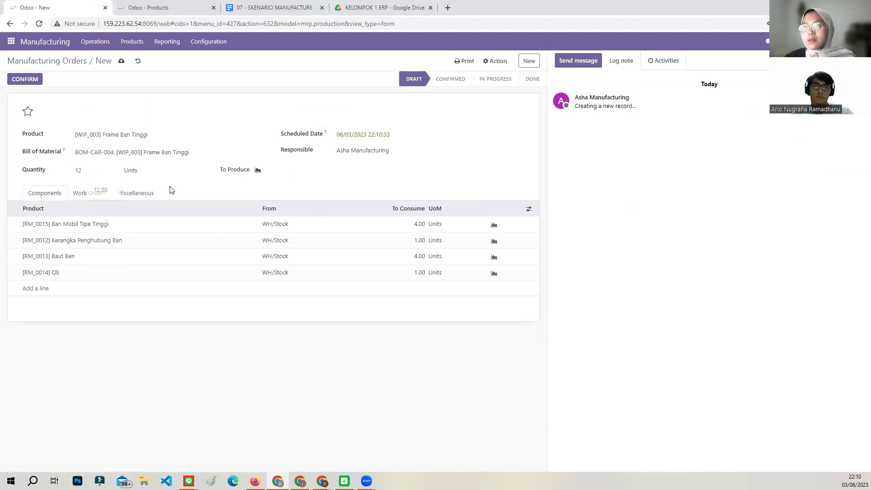
left_click(96, 195)
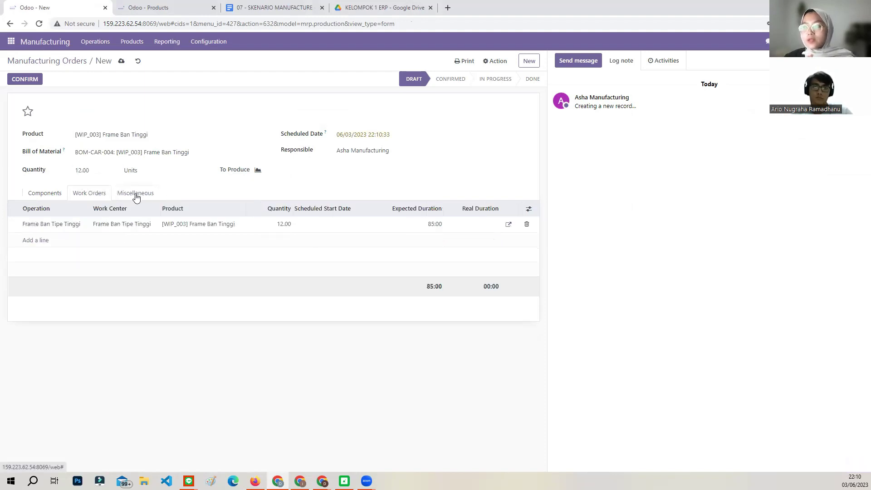
Step: Set the Frame Ban Tinggi order's components location to WH/WRM/Stock/Frame and its finished products location to WWIP/Stock/Work Center 0 Tinggi
left_click(136, 195)
left_click_drag(143, 233, 93, 232)
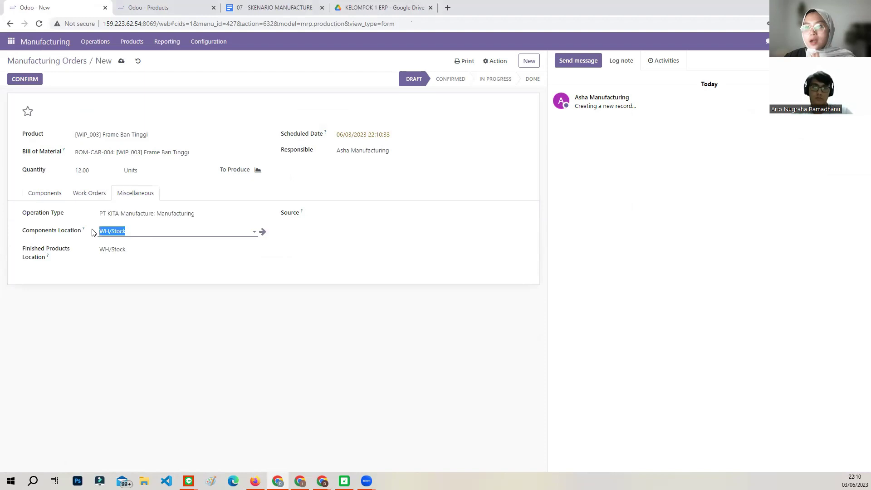
type("wh/wrm")
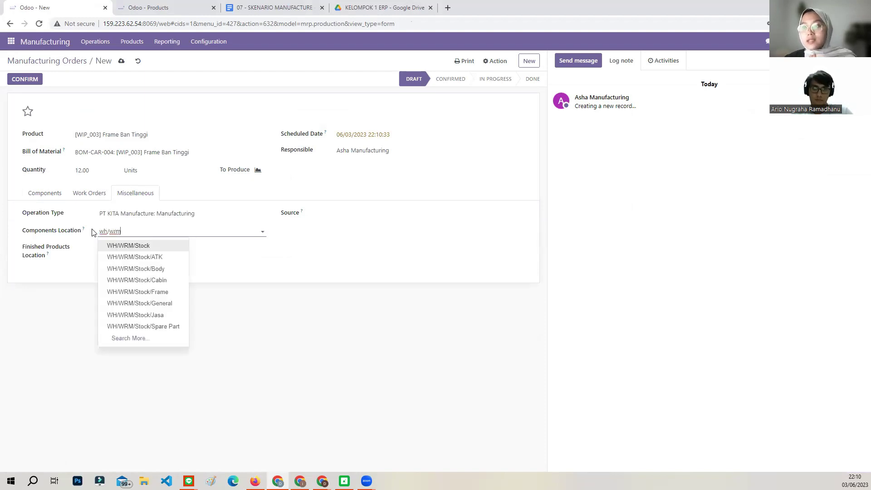
left_click(144, 296)
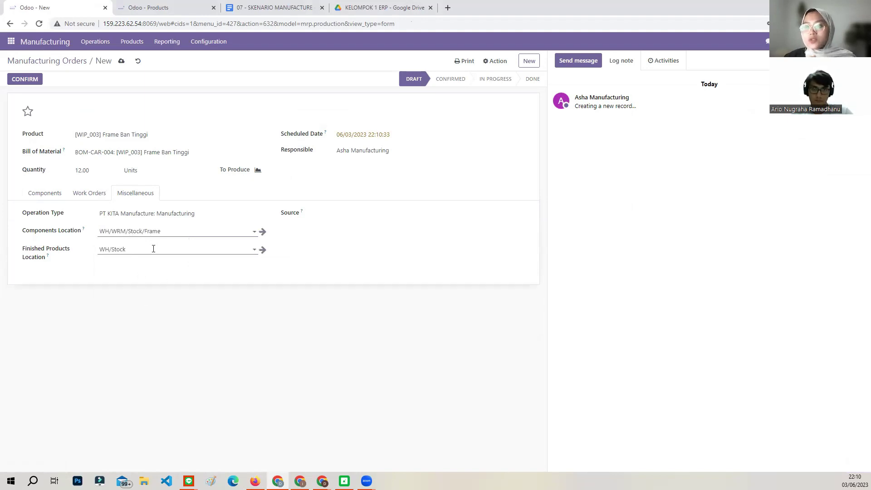
left_click_drag(154, 250, 94, 252)
type("wwip")
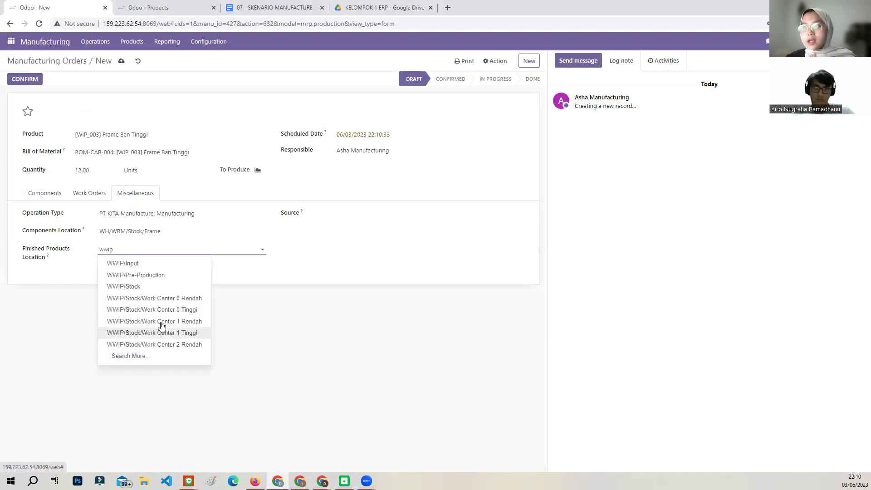
key("Escape")
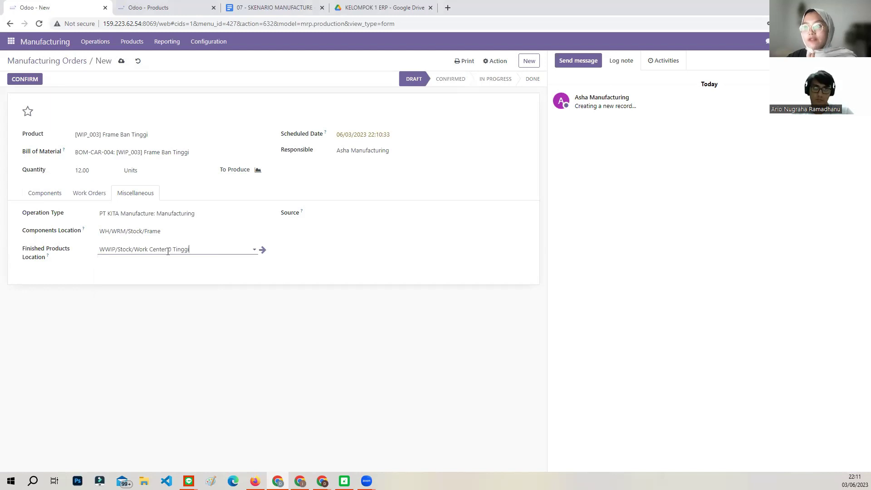
left_click_drag(178, 251, 194, 251)
left_click(206, 250)
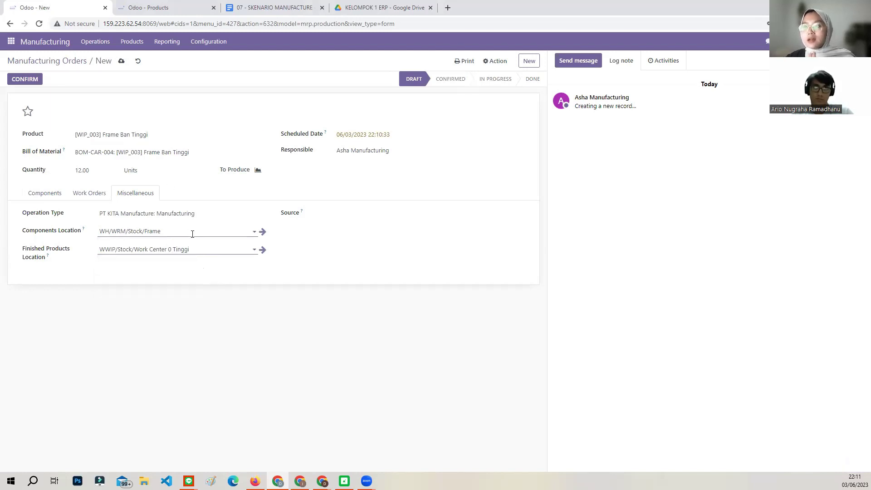
Step: Confirm the Frame Ban Tinggi order and mark it as done, applying immediate production of the full quantity
left_click(83, 197)
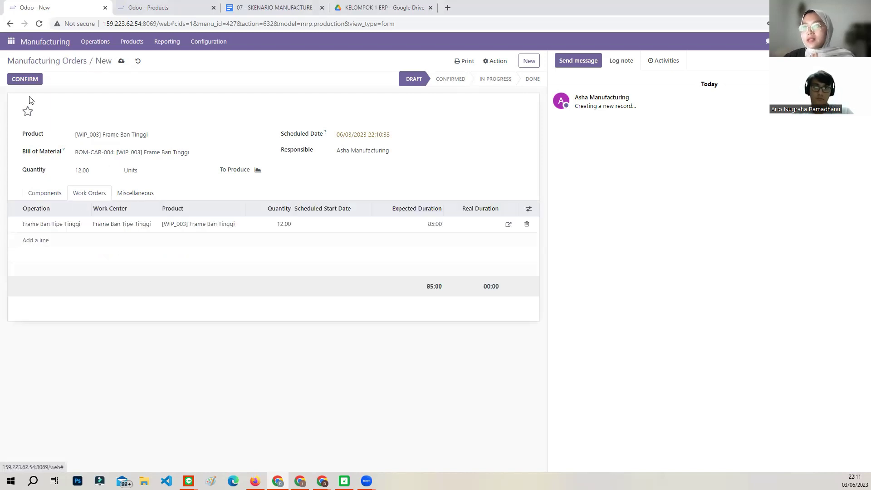
left_click(25, 80)
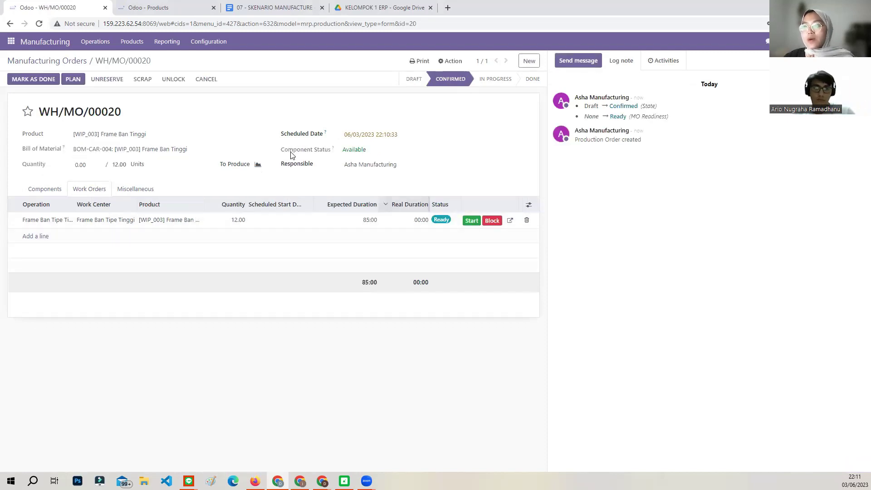
left_click(44, 80)
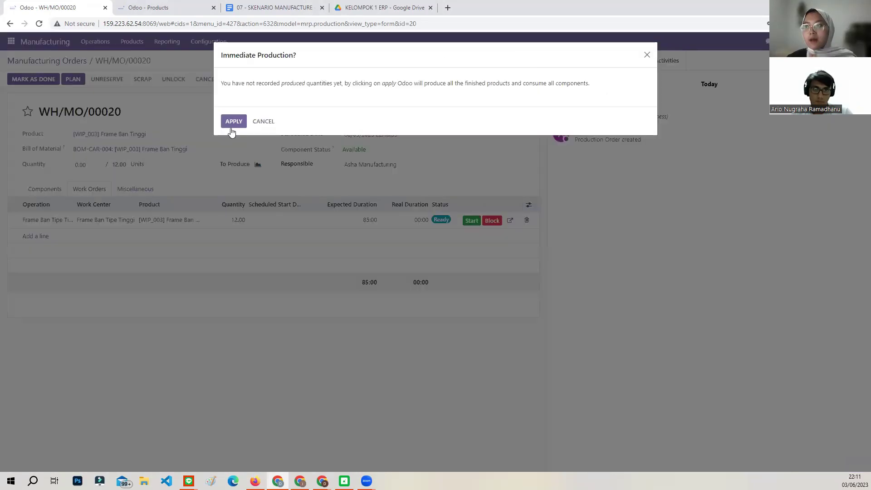
left_click(233, 123)
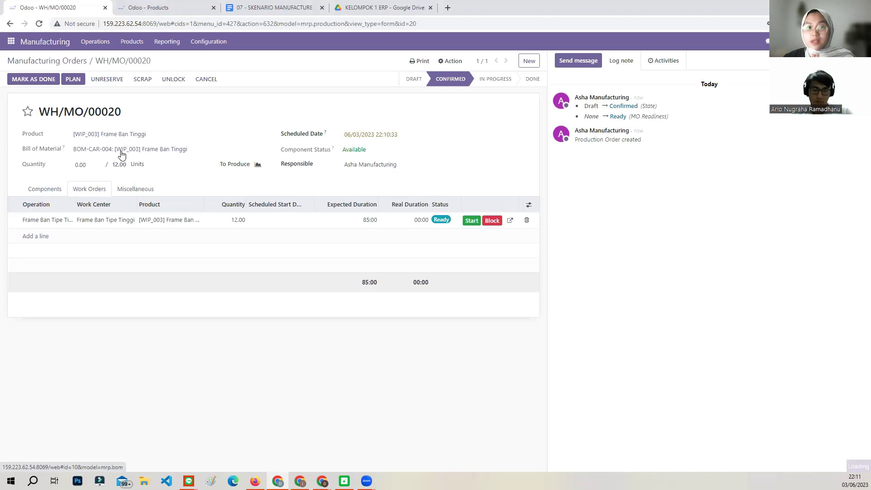
Step: Create a new manufacturing order for 12 units of [WIP_004] Body Mobil Tinggi and check its work orders
left_click(51, 64)
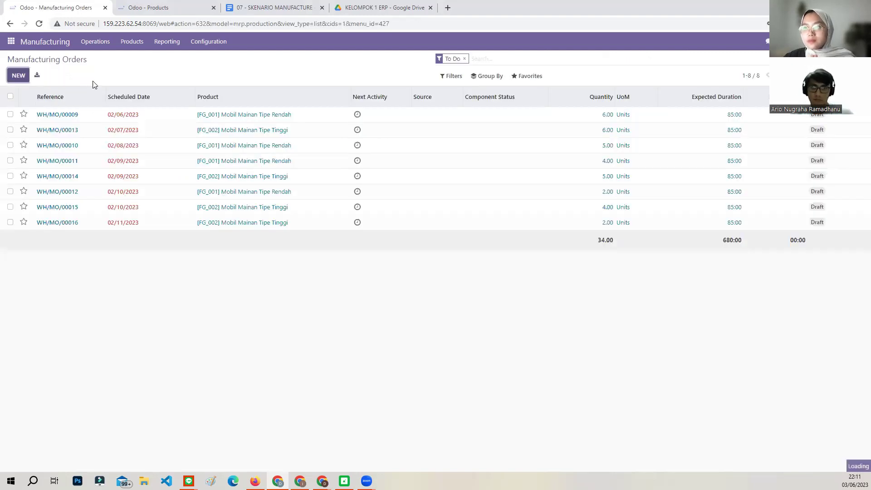
left_click(19, 75)
left_click(99, 132)
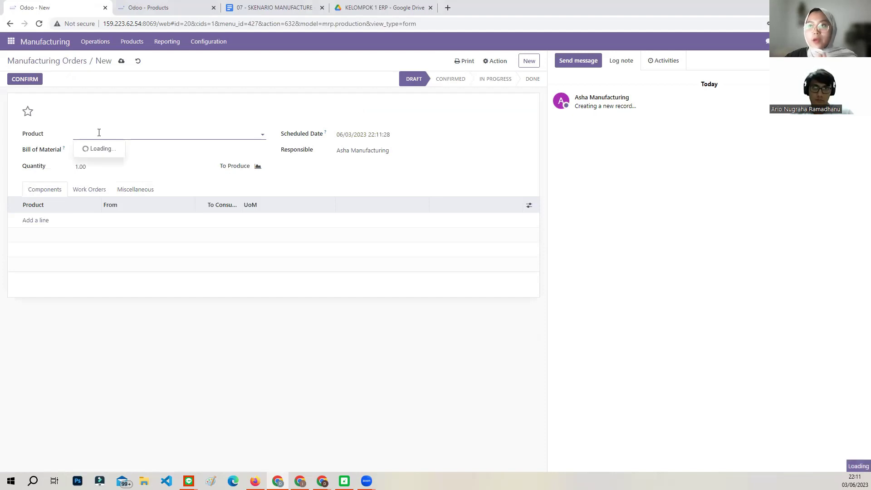
type("body")
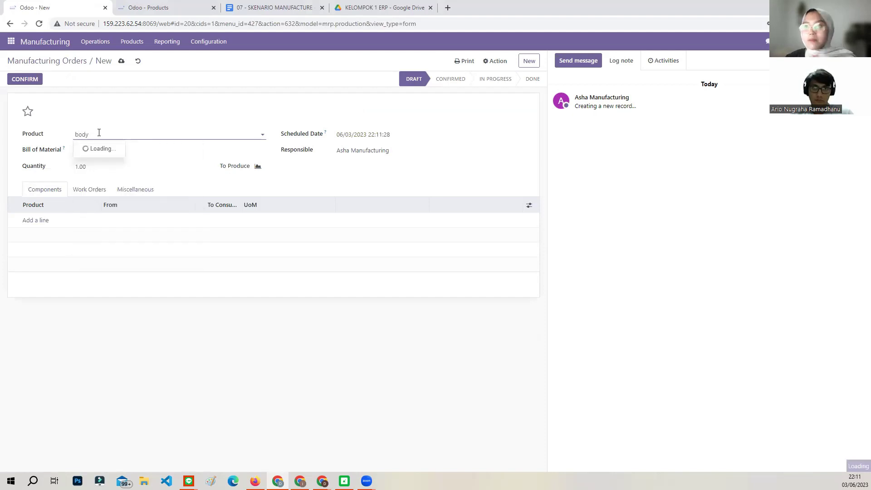
left_click(129, 218)
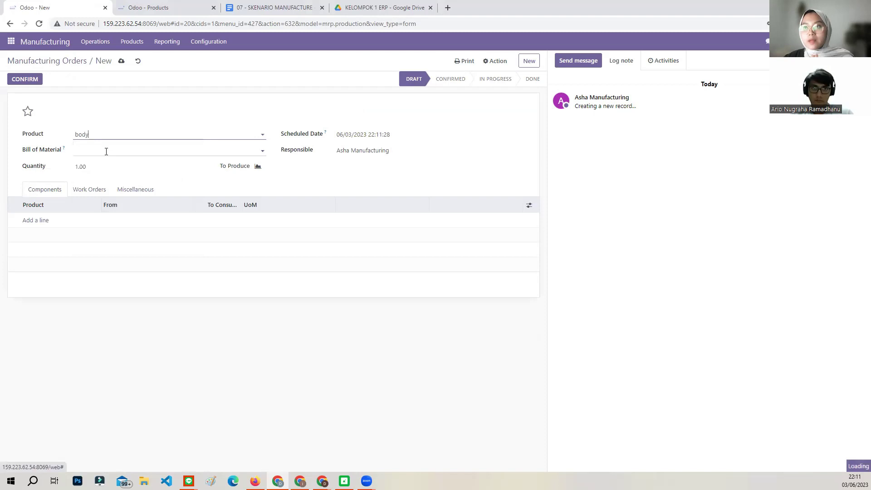
left_click(93, 171)
type("12")
left_click(173, 192)
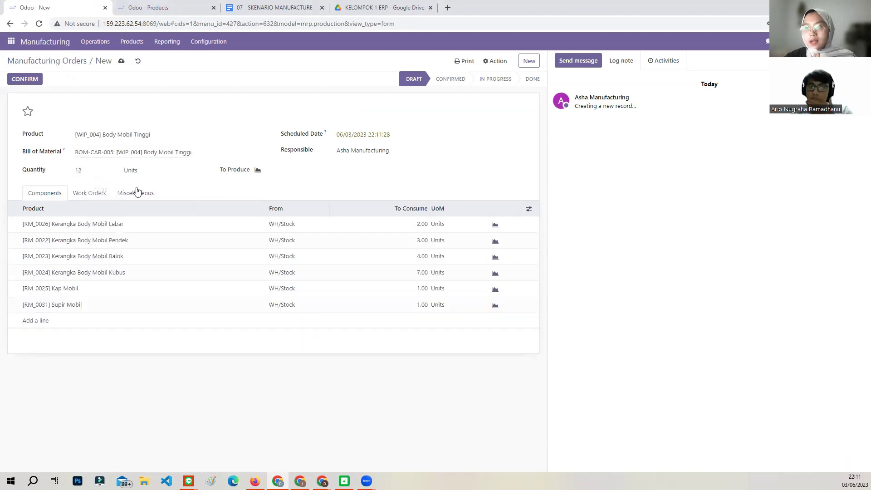
left_click(89, 199)
Step: Set the Body Mobil Tinggi order's components location to WH/WRM/Stock/Body
left_click(138, 195)
left_click(134, 232)
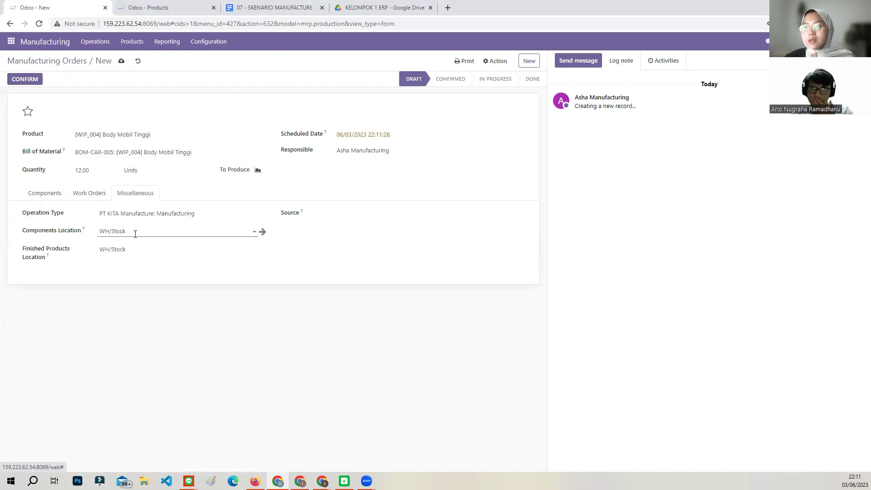
type("wh")
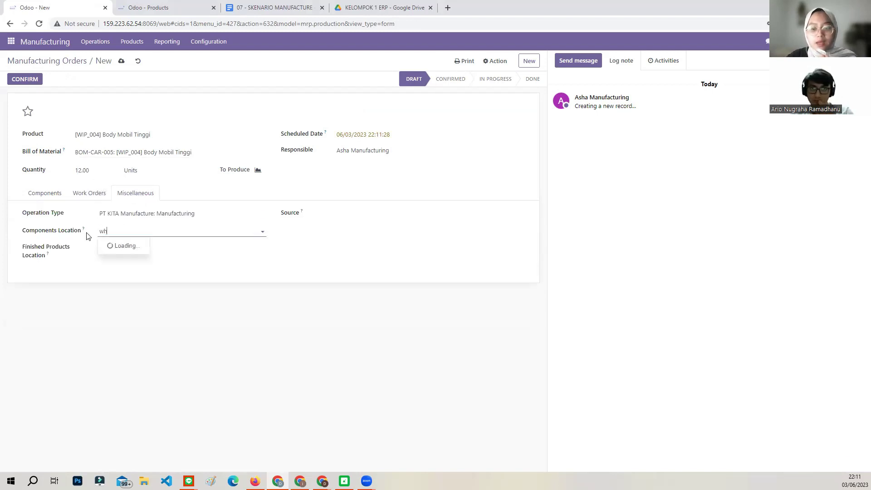
type("/wr")
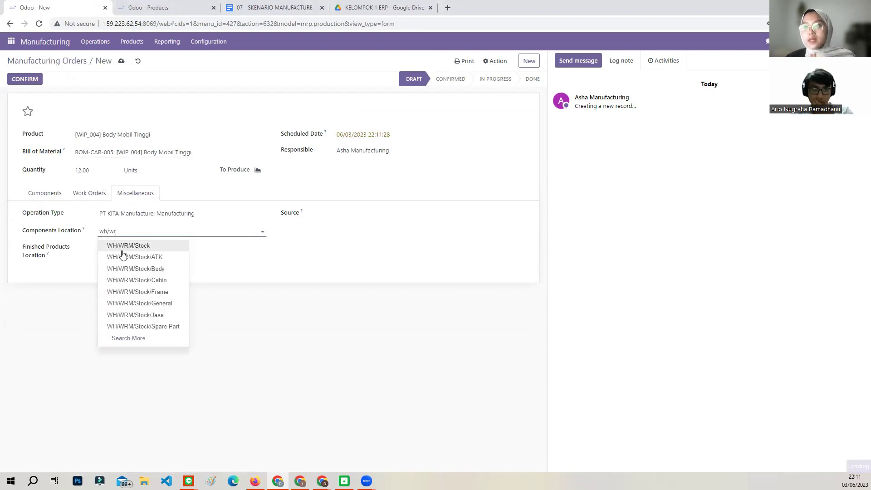
left_click(142, 272)
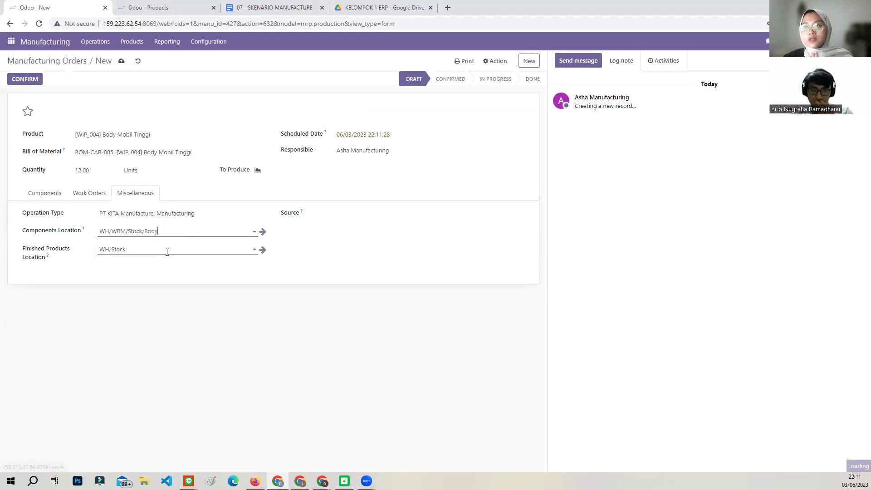
Step: Set the Body Mobil Tinggi order's finished products location to WWIP/Stock/Work Center 1 Tinggi and check its work orders
left_click_drag(159, 252, 80, 253)
type("wwip")
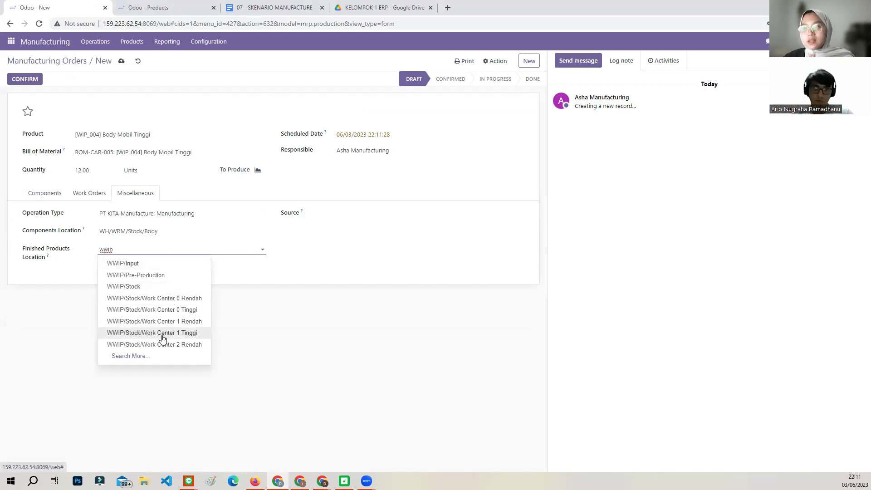
key("Escape")
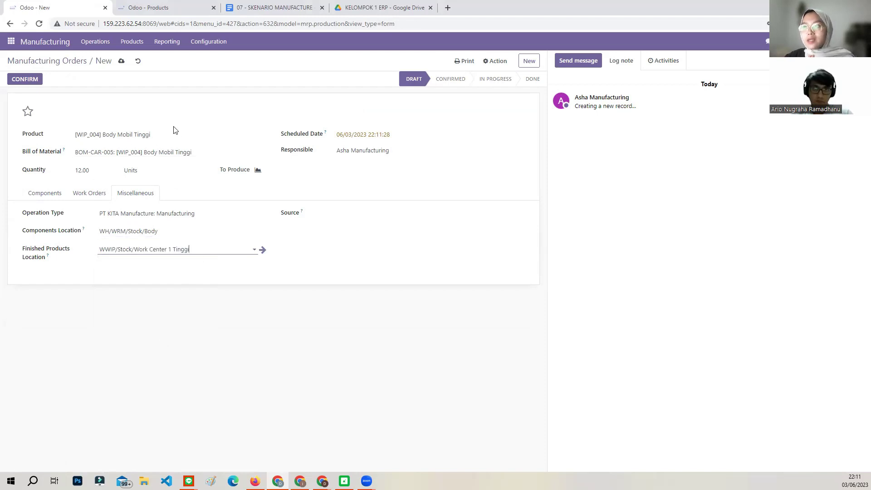
left_click(100, 193)
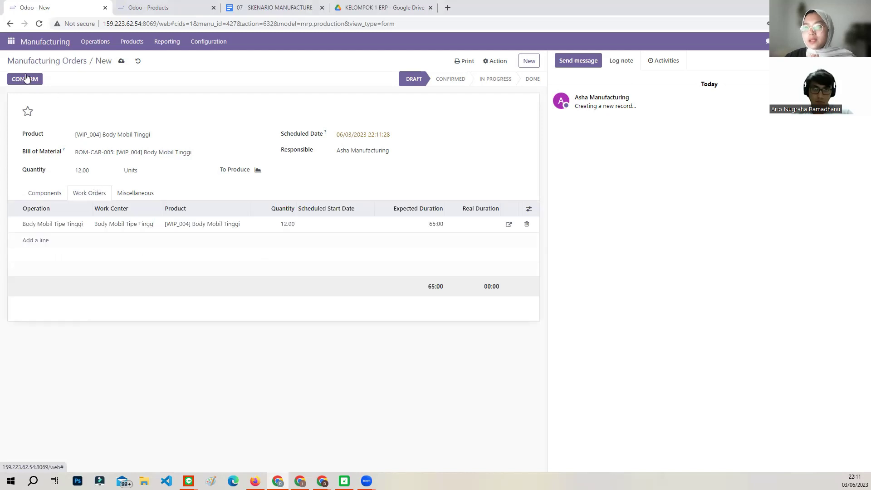
Step: Confirm the Body Mobil Tinggi order and mark it as done, applying immediate production of the full quantity
left_click(28, 79)
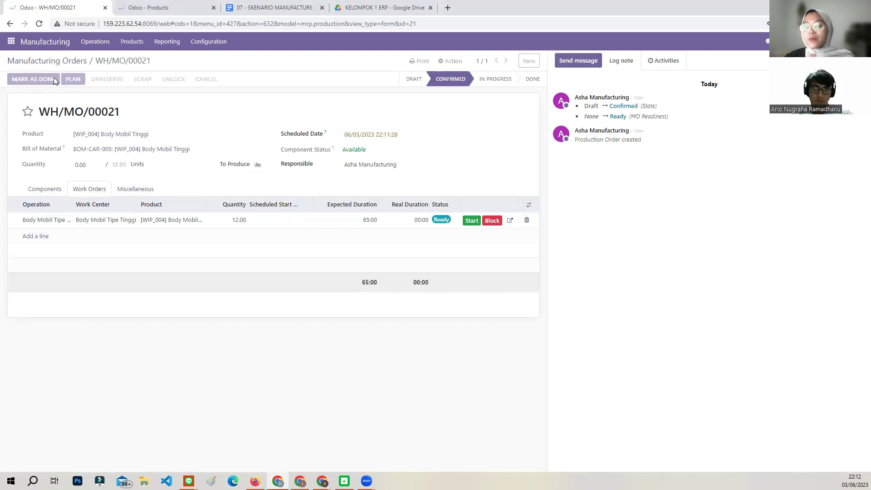
left_click(56, 80)
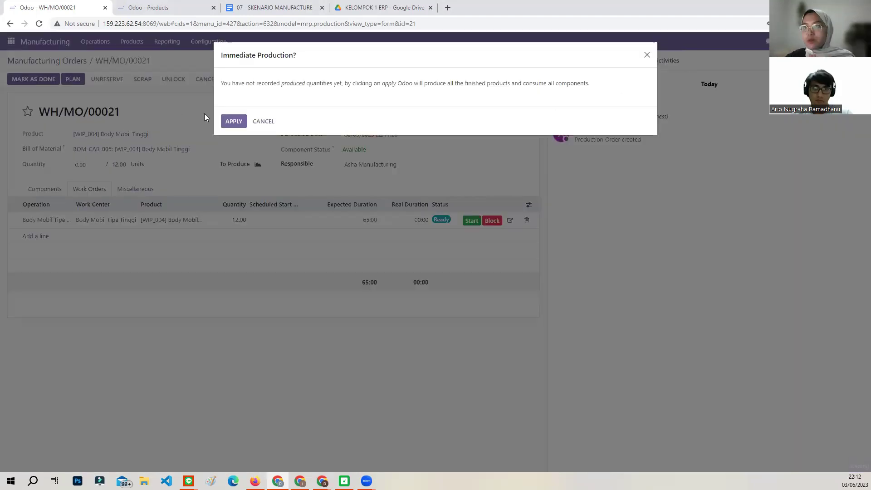
left_click(231, 121)
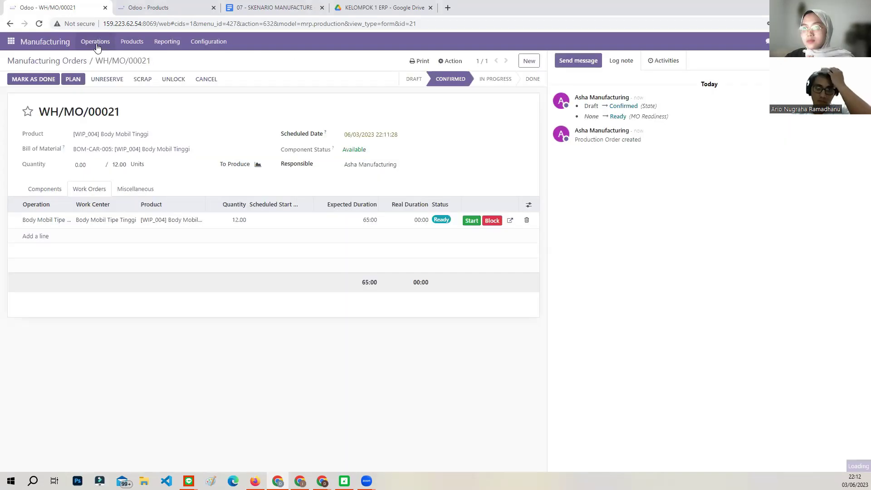
left_click(60, 61)
left_click(465, 59)
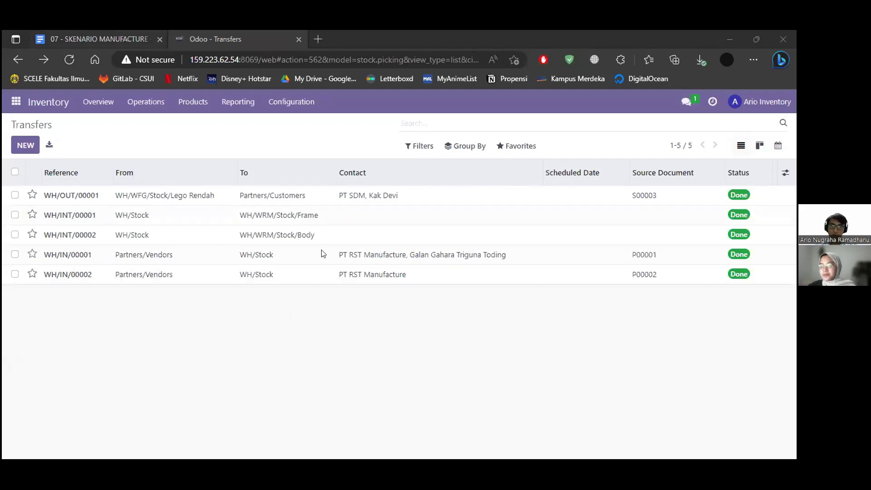
Step: Check the Inventory Staff instructions in the scenario document and create a new transfer with operation type PT KITA Manufacture: Internal Transfers
key("ctrl+Tab")
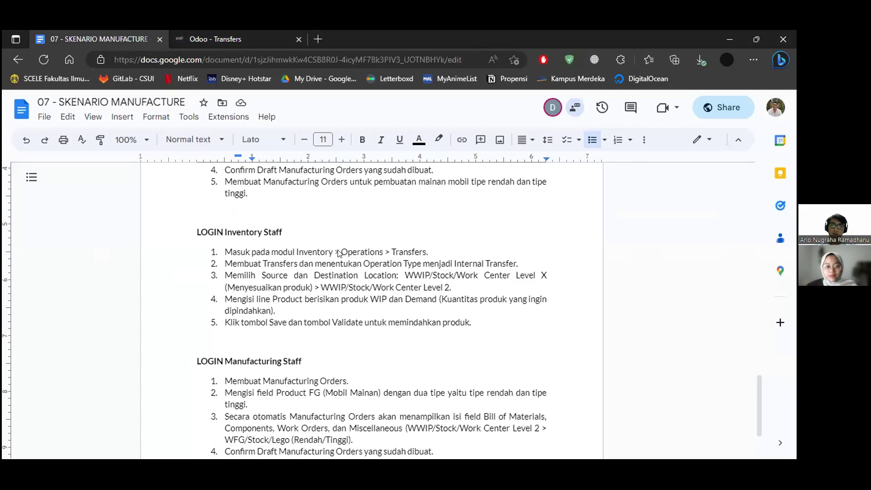
scroll(358, 254, "down", 1)
scroll(409, 268, "up", 1)
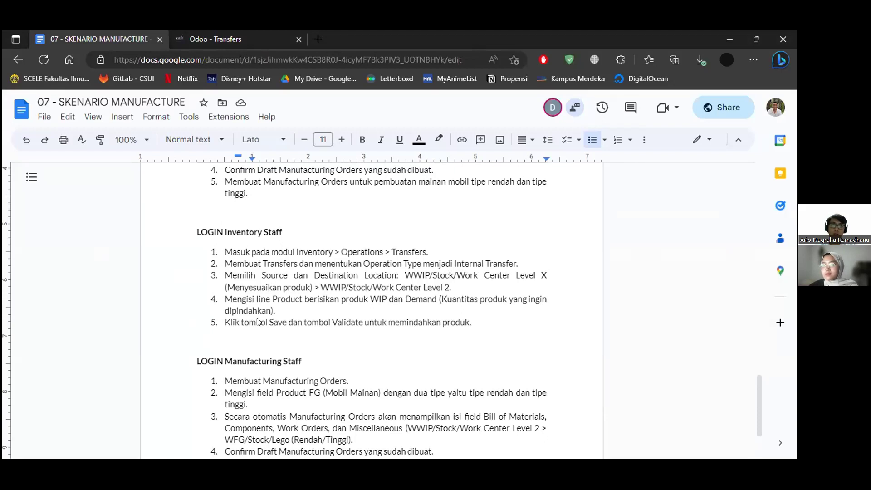
key("ctrl+Tab")
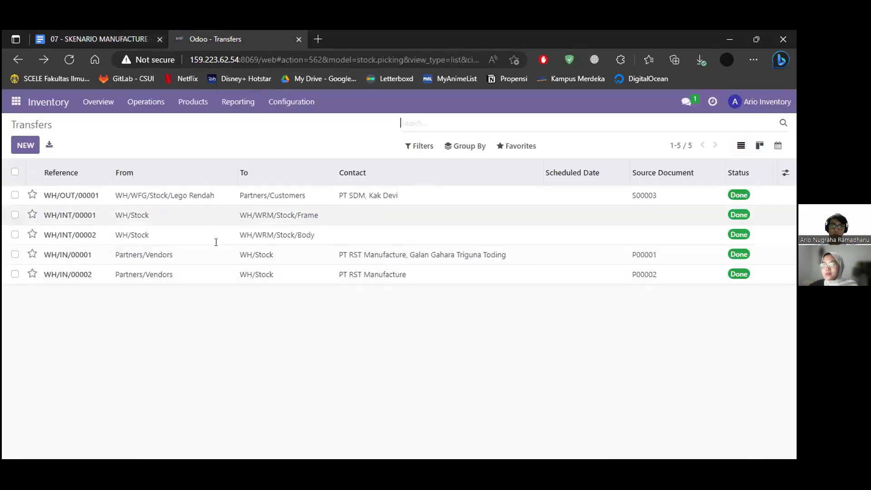
key("alt+c")
key("Tab")
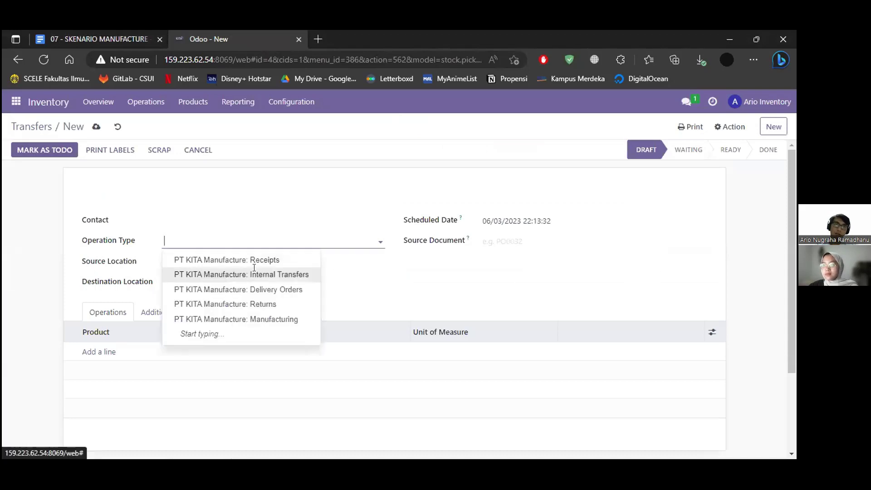
left_click(254, 267)
Step: Set the transfer's source location to WWIP/Stock/Work Center 0 Rendah and its destination location to WWIP/Stock/Work Center 2 Rendah
key("Tab")
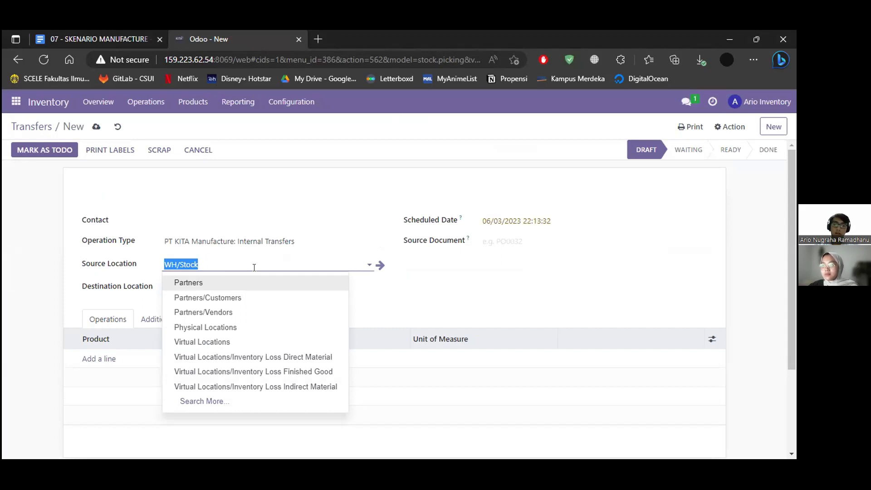
type("ww")
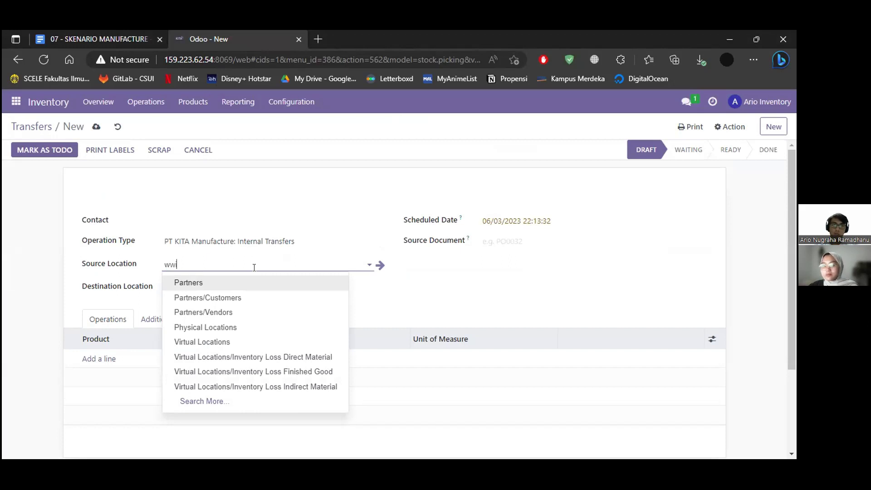
type("ip")
left_click(266, 326)
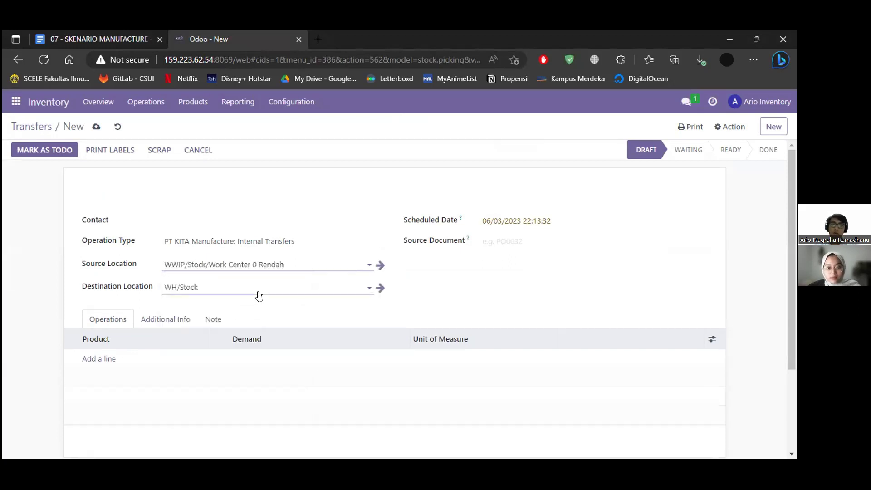
left_click(258, 294)
type("wwip")
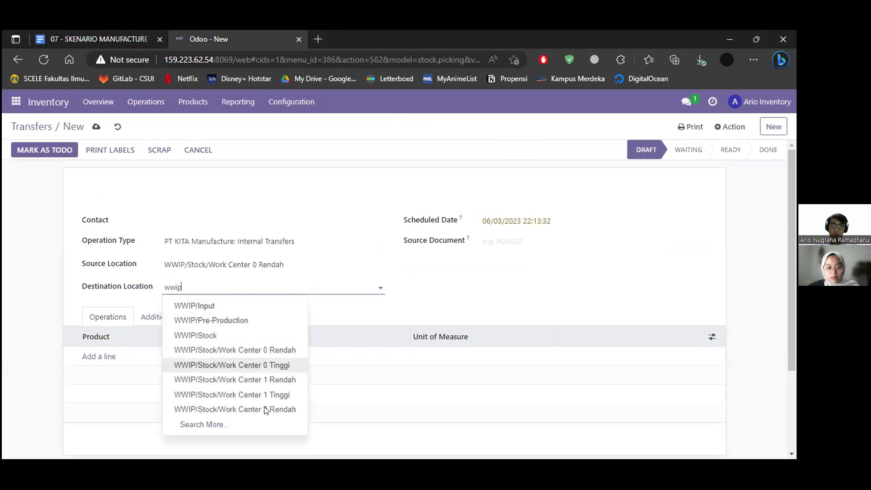
left_click(266, 410)
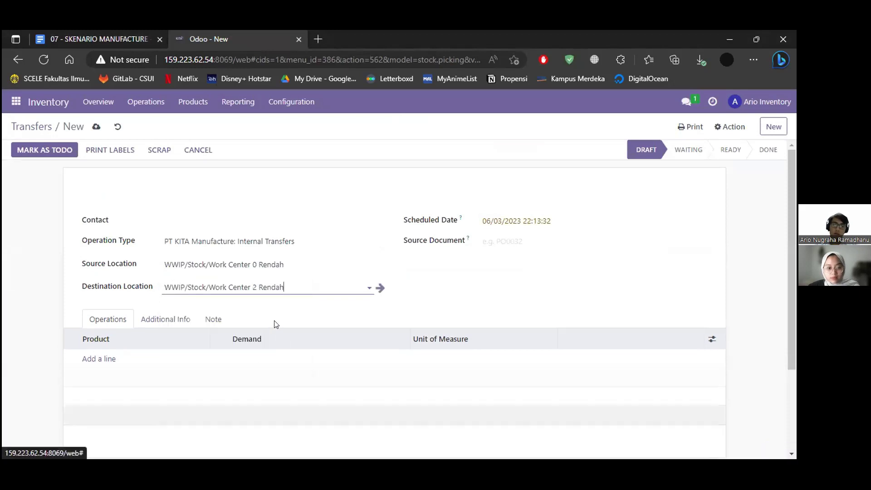
Step: Add a product line for [WIP_001] Frame Ban Rendah with a demand of 12 units
left_click(96, 359)
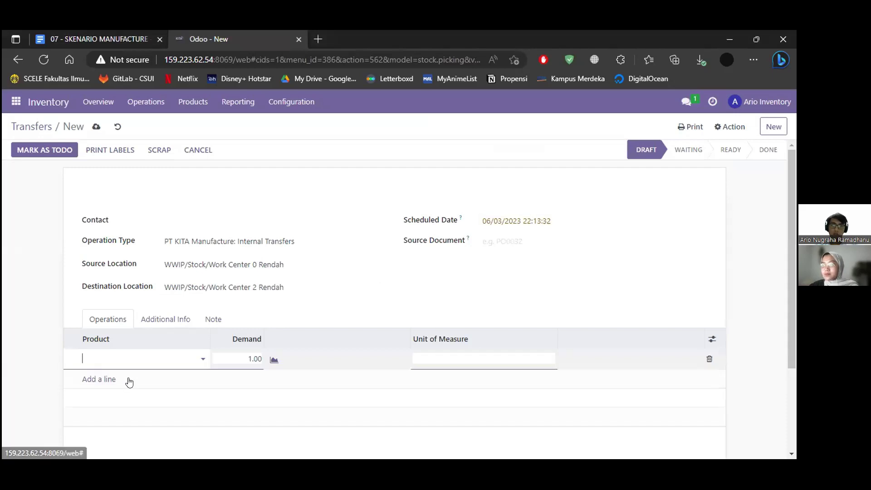
type("frame")
key("Return")
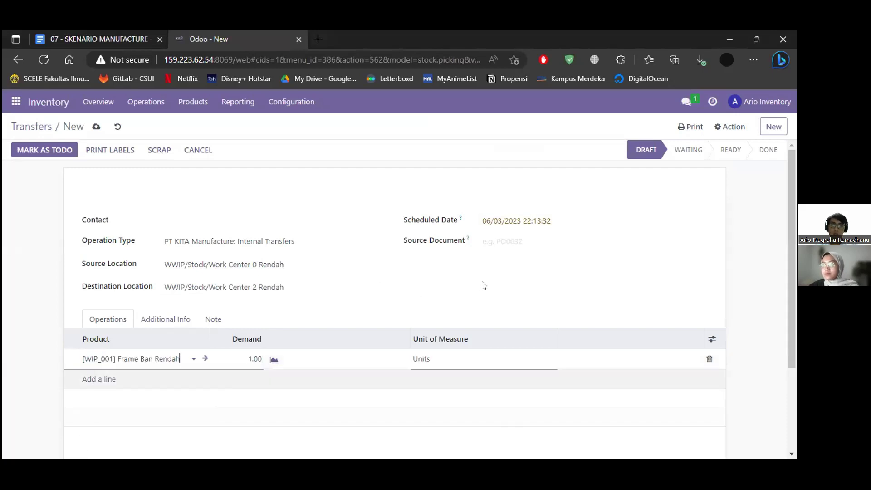
key("Tab")
type("12")
left_click(332, 326)
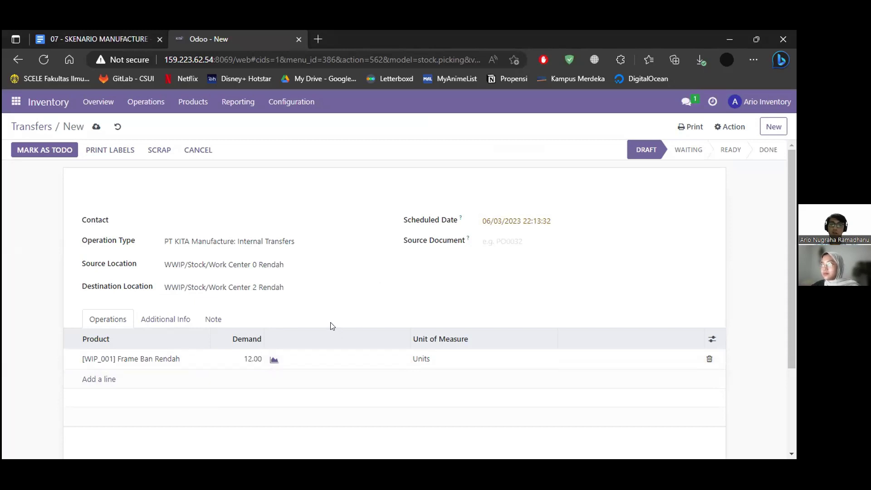
Step: Mark the Frame Ban Rendah transfer as to-do and validate it for the full 12 units
scroll(331, 325, "down", 1)
scroll(296, 240, "up", 1)
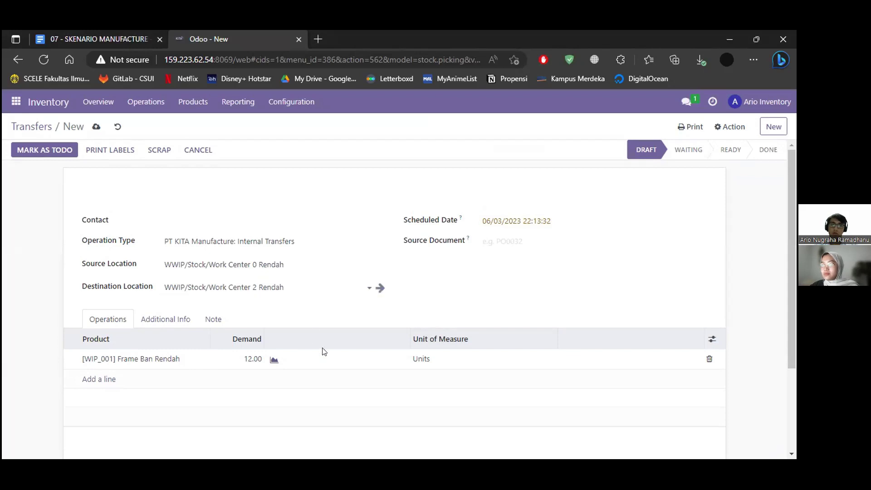
left_click(32, 149)
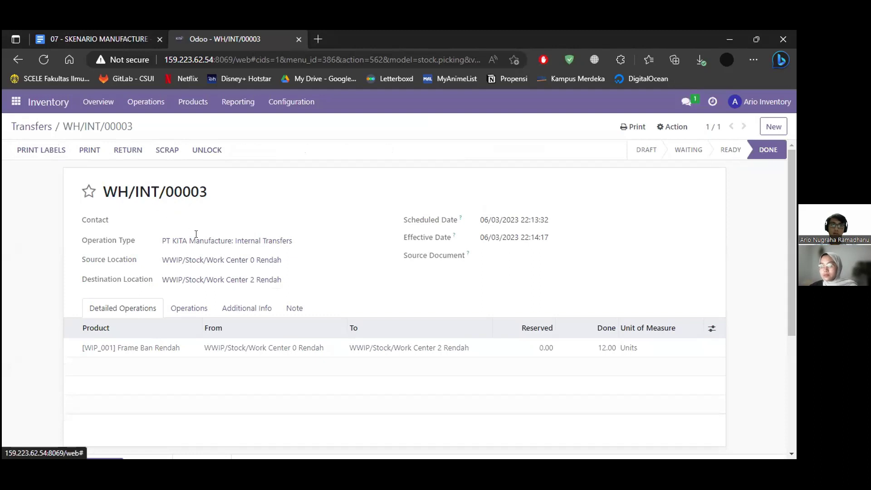
Step: Create a new internal transfer from WWIP/Stock/Work Center 1 Rendah to WWIP/Stock/Work Center 2 Rendah
left_click(210, 245)
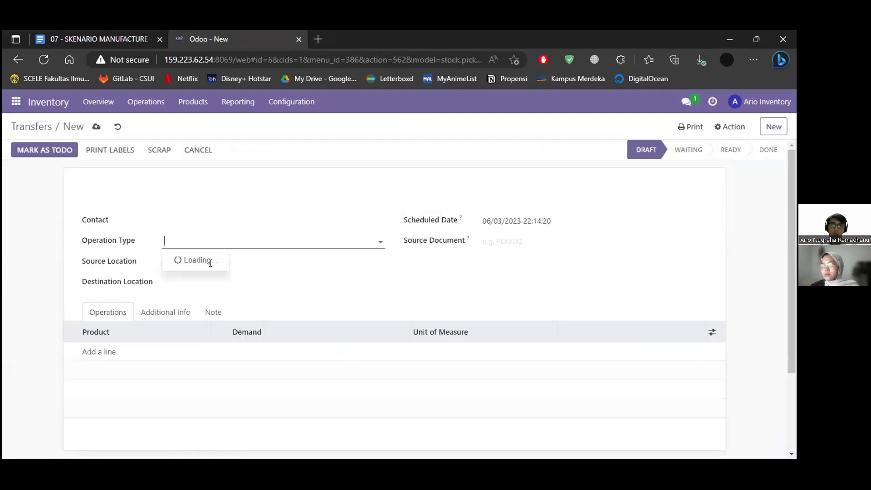
left_click(211, 263)
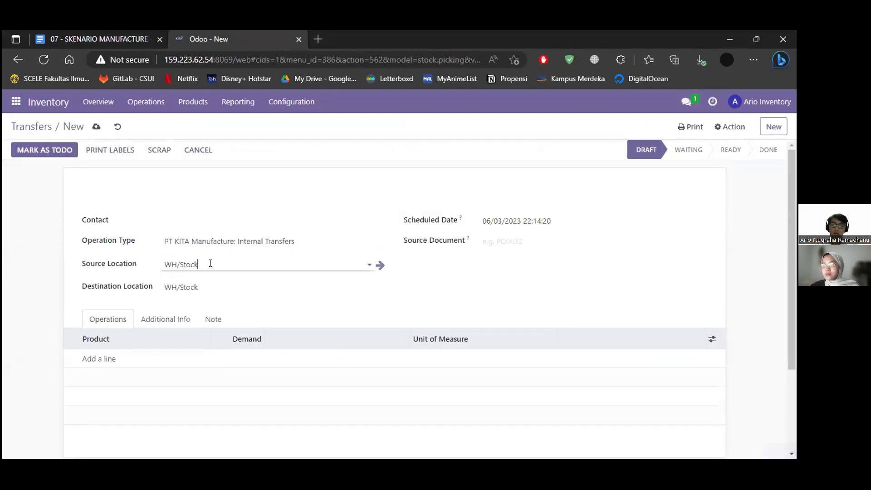
left_click(211, 263)
type("wwip")
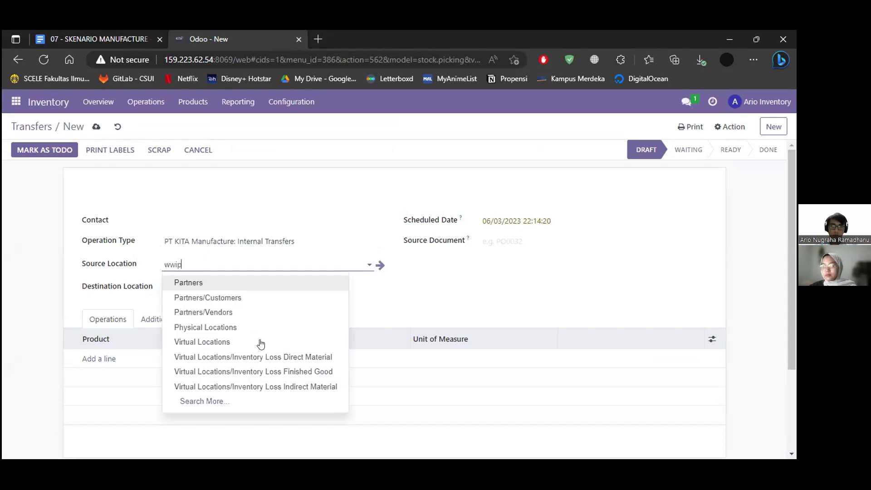
left_click(267, 357)
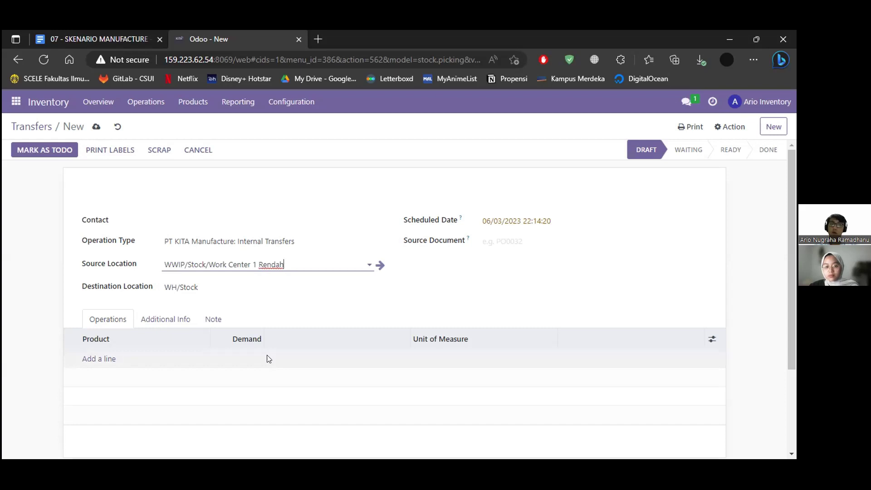
left_click(251, 289)
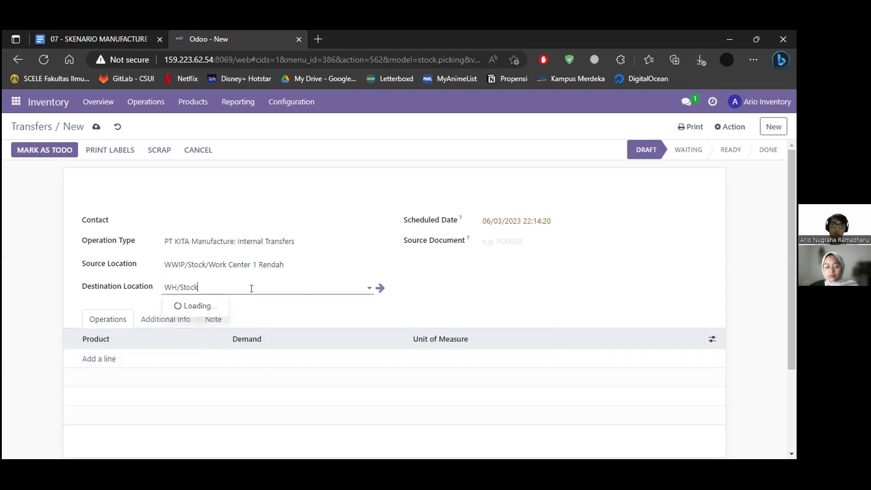
key("ctrl+a")
type("wwip")
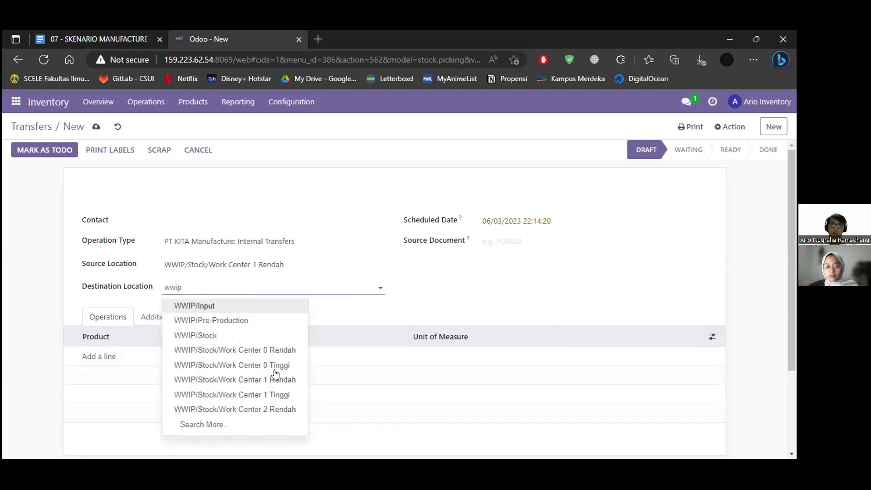
Step: Add a line for 12 units of [WIP_002] Body Mobil Rendah, then process and validate the transfer
left_click(110, 362)
type("body")
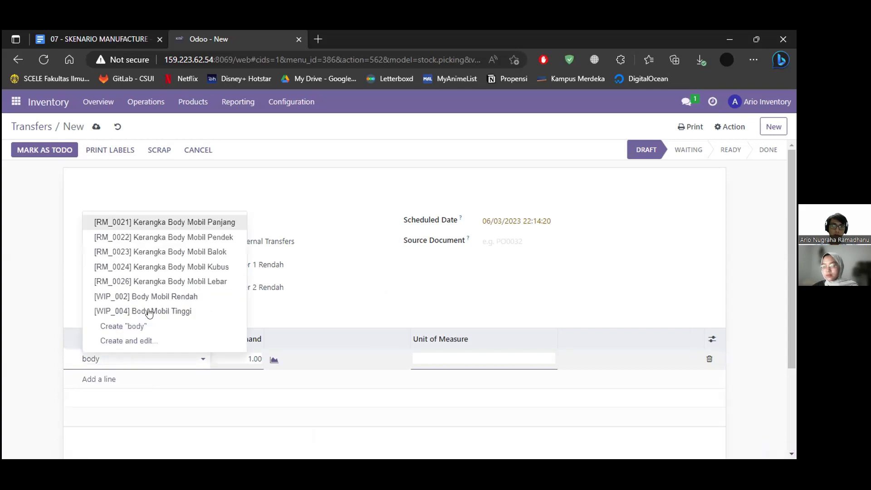
left_click(165, 300)
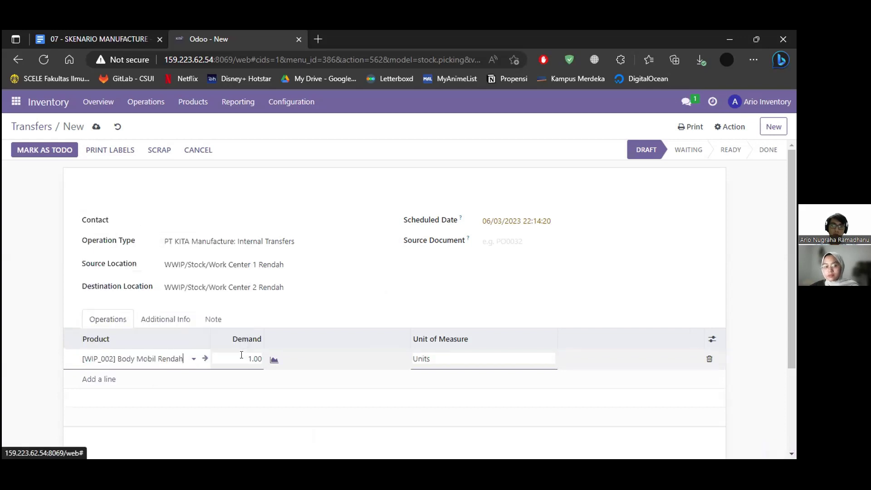
left_click(241, 355)
type("12")
left_click(358, 314)
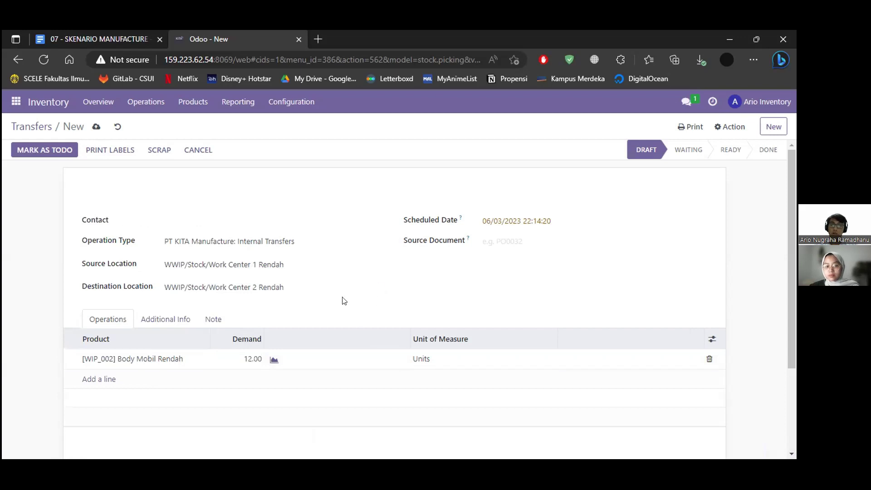
left_click(265, 274)
scroll(41, 214, "down", 3)
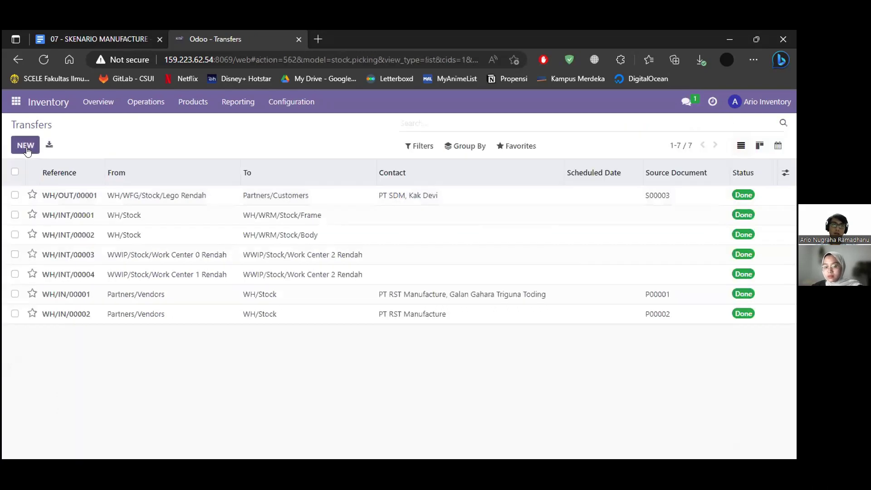
Step: Create a new internal transfer with WWIP/Stock/Work Center 0 Tinggi as its source location
left_click(213, 234)
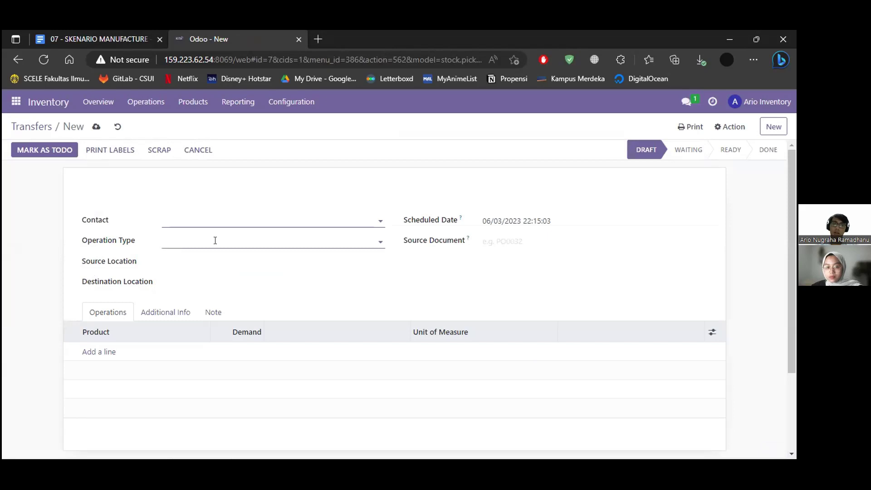
left_click(215, 240)
left_click(230, 275)
left_click(205, 263)
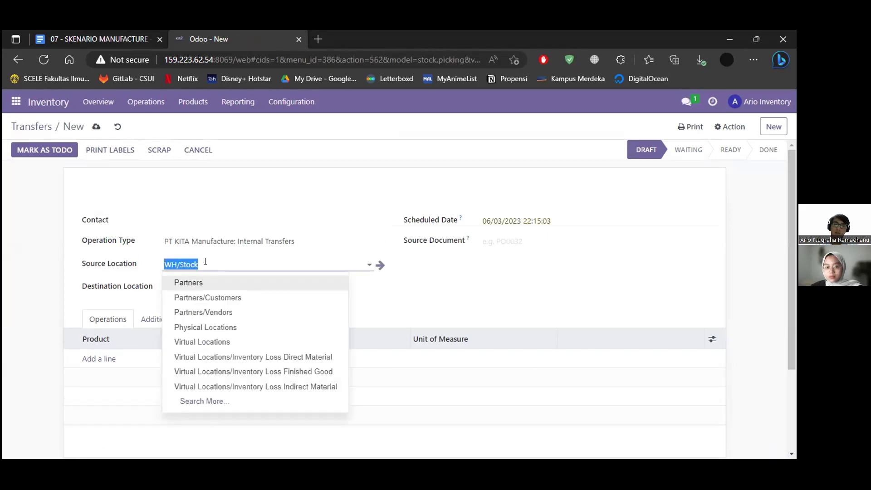
type("wwip")
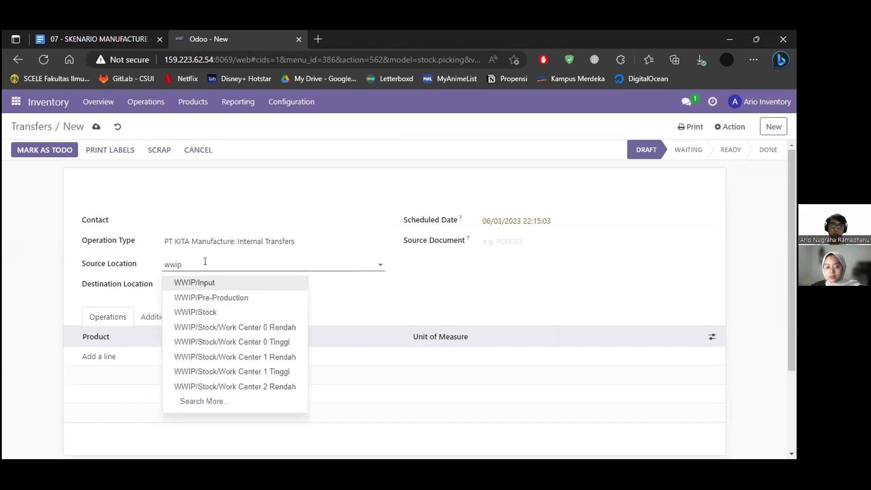
left_click(267, 343)
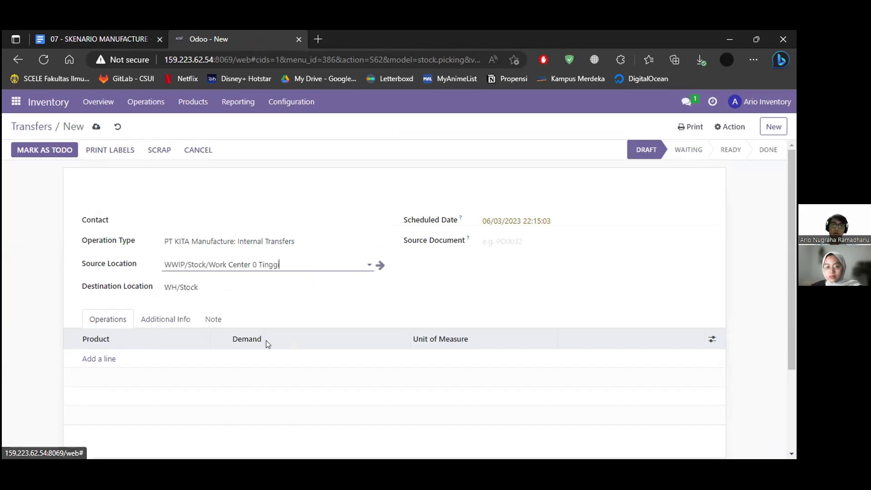
Step: Set the transfer's destination location to WWIP/Stock/Work Center 2 Tinggi
left_click(244, 288)
type("wwip")
key("Down")
key("Return")
key("ctrl+BackSpace")
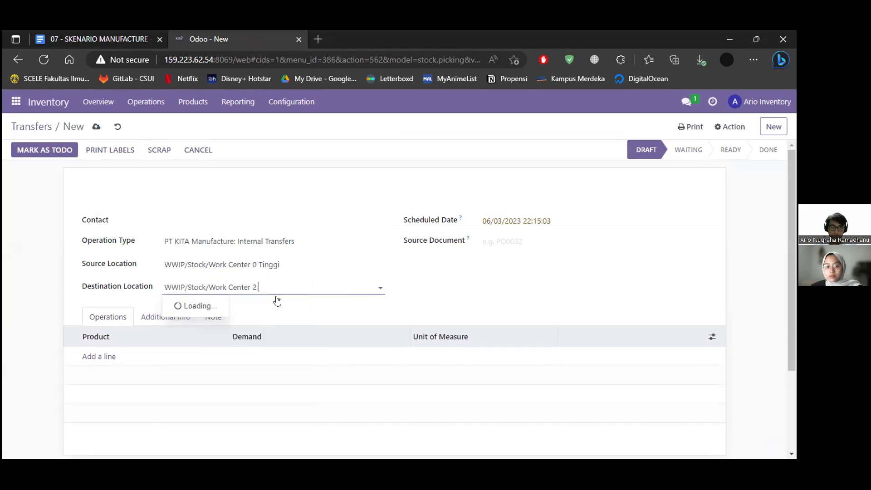
type("Tinggi")
key("Return")
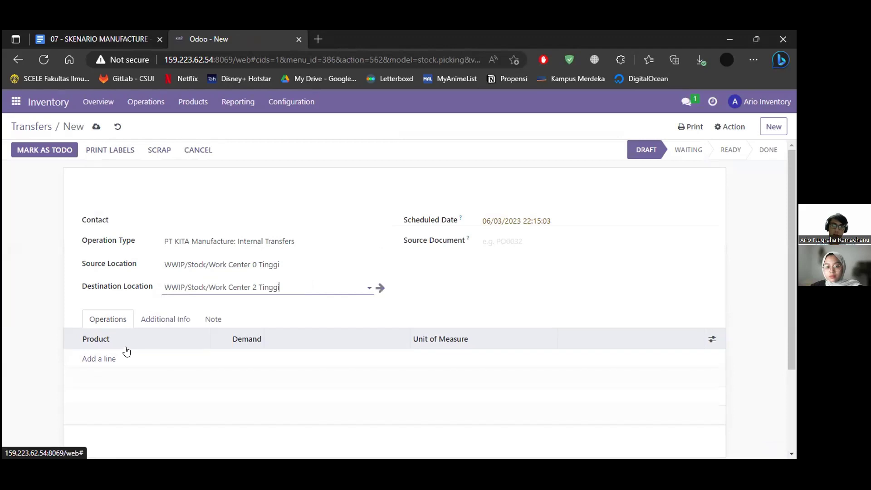
Step: Add a product line for 12 units of [WIP_003] Frame Ban Tinggi to the transfer
left_click(126, 352)
type("frame")
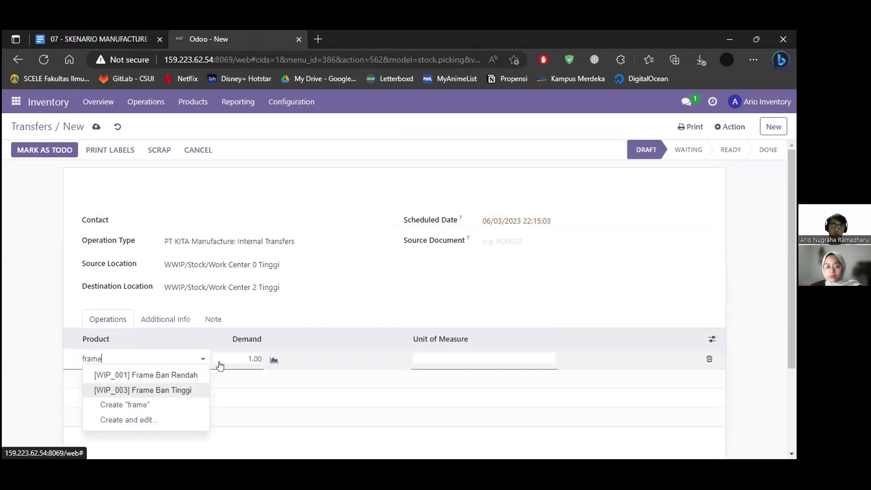
key("Return")
left_click(251, 357)
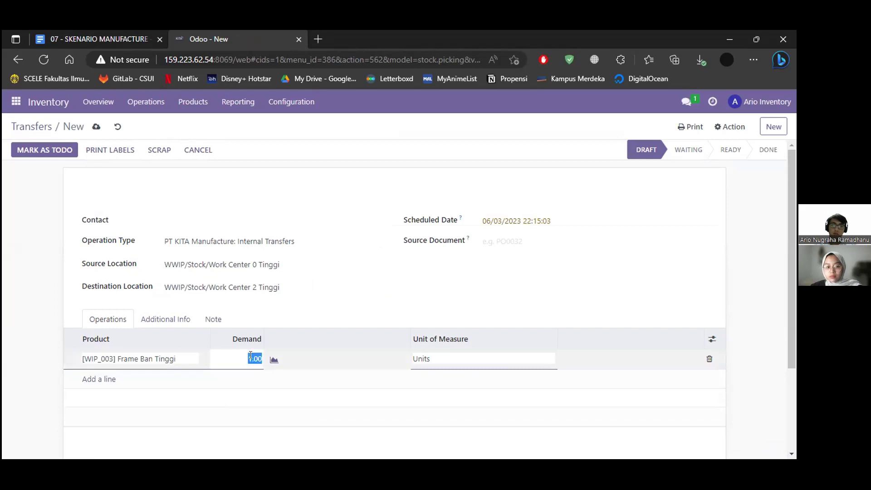
type("12")
left_click(383, 317)
scroll(250, 360, "down", 1)
scroll(214, 279, "up", 1)
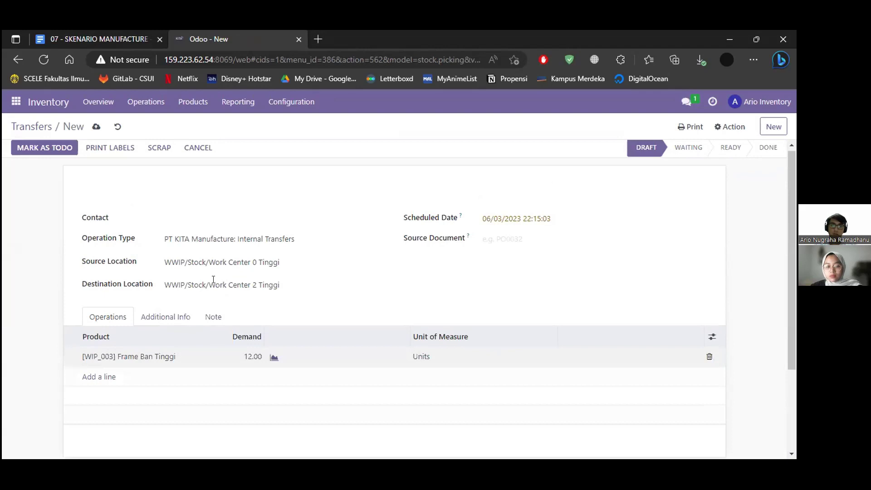
Step: Mark the Frame Ban Tinggi transfer as to-do and validate it, processing all quantities
left_click(39, 152)
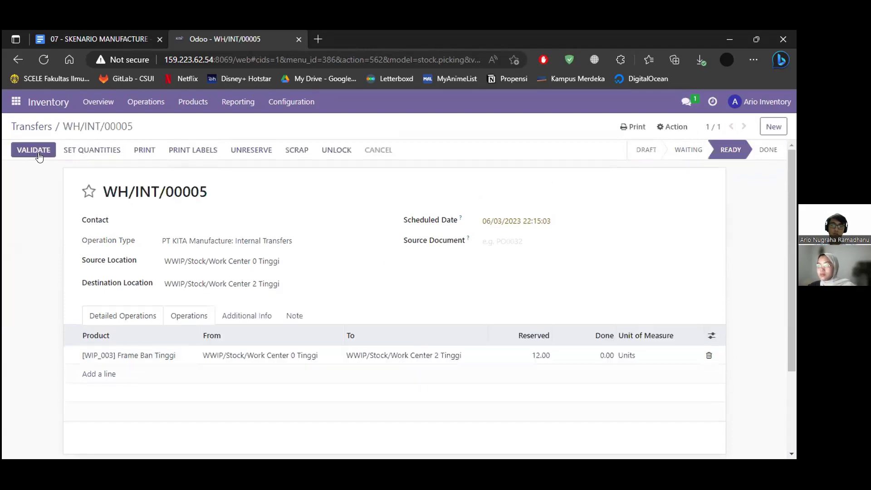
left_click(39, 154)
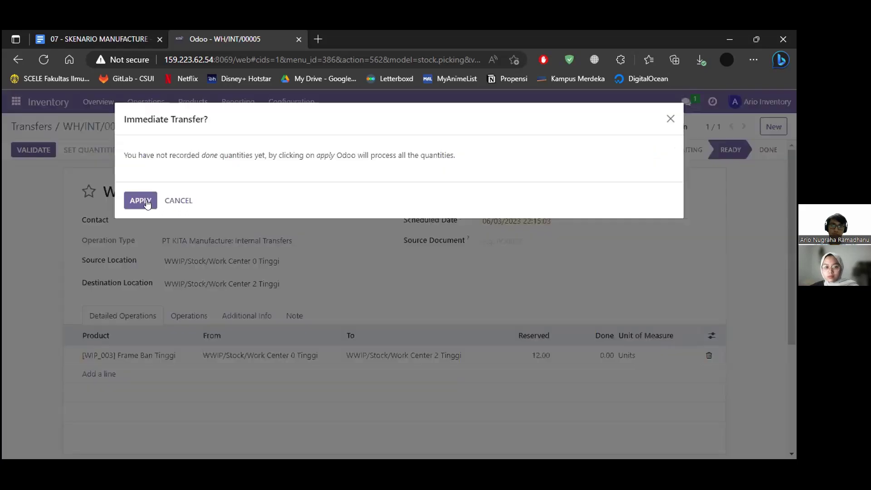
left_click(141, 201)
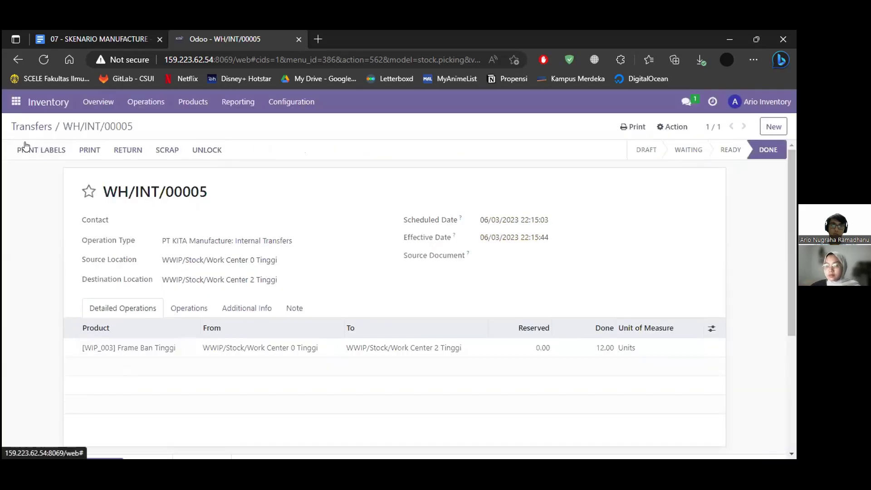
Step: Create a new internal transfer with WWIP/Stock/Work Center 1 Tinggi as its source location
left_click(31, 127)
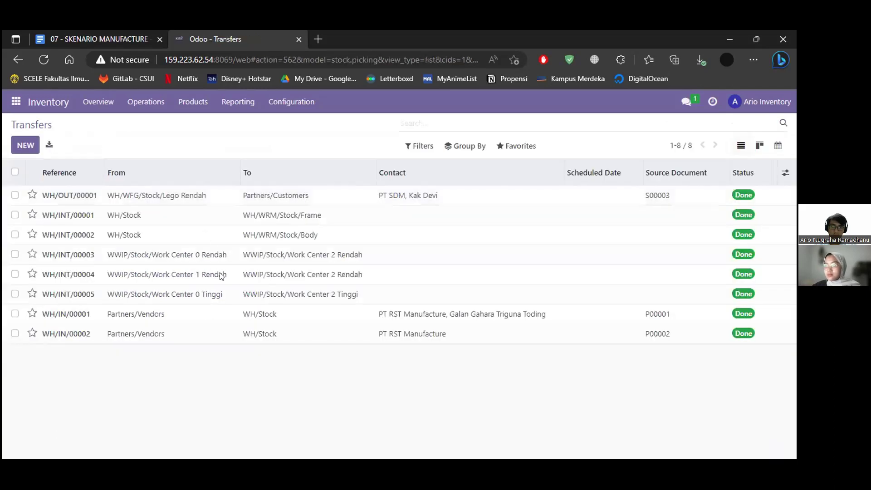
left_click(215, 241)
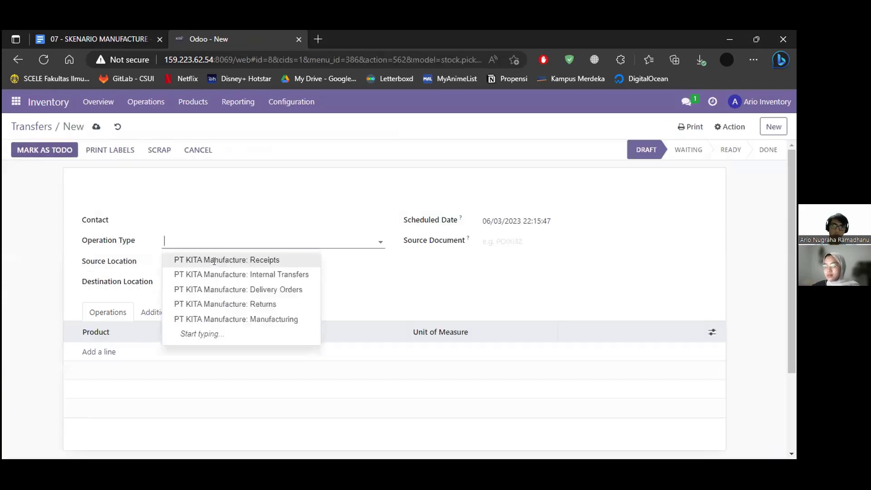
left_click(215, 274)
left_click(214, 262)
type("wwip")
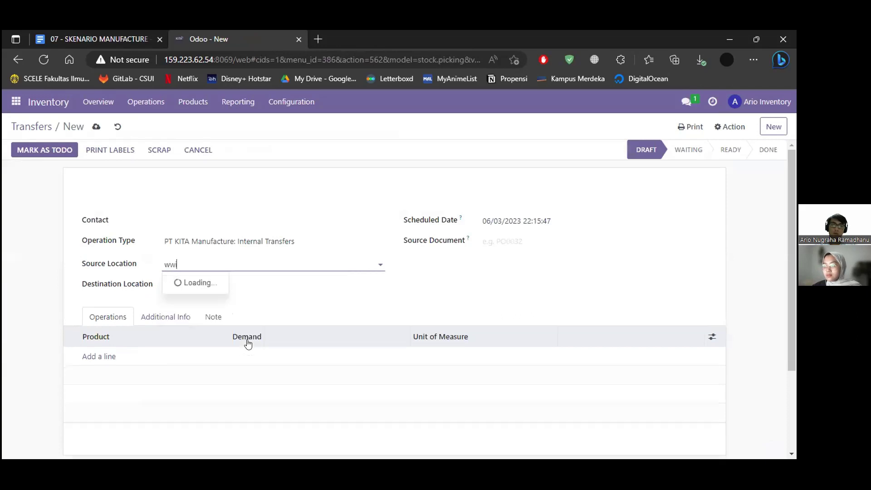
key("Down")
key("Down")
key("Down")
key("Down")
key("Down")
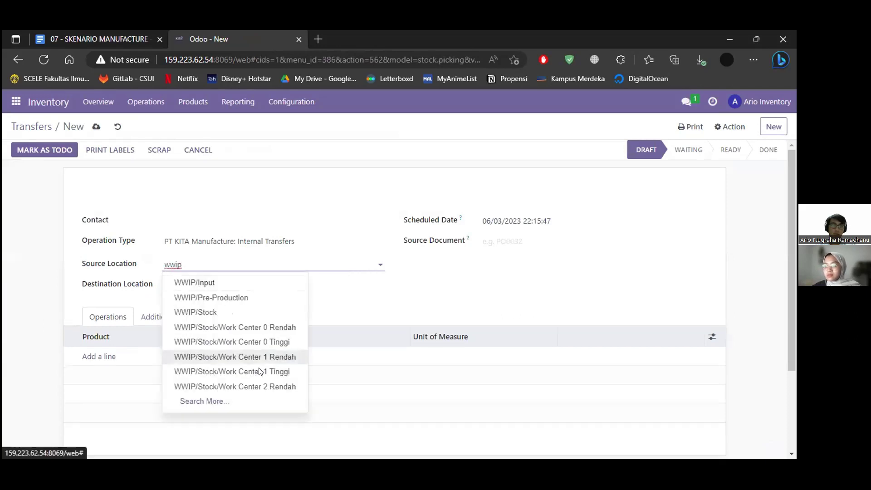
left_click(260, 372)
Step: Set the destination location of the Work Center 1 Tinggi transfer to WWIP/Stock/Work Center 2 Tinggi
left_click(216, 286)
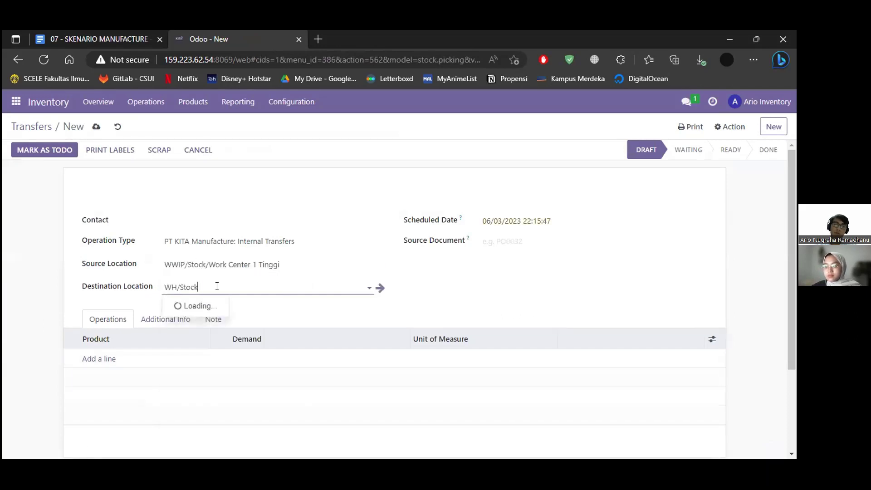
type("wwip")
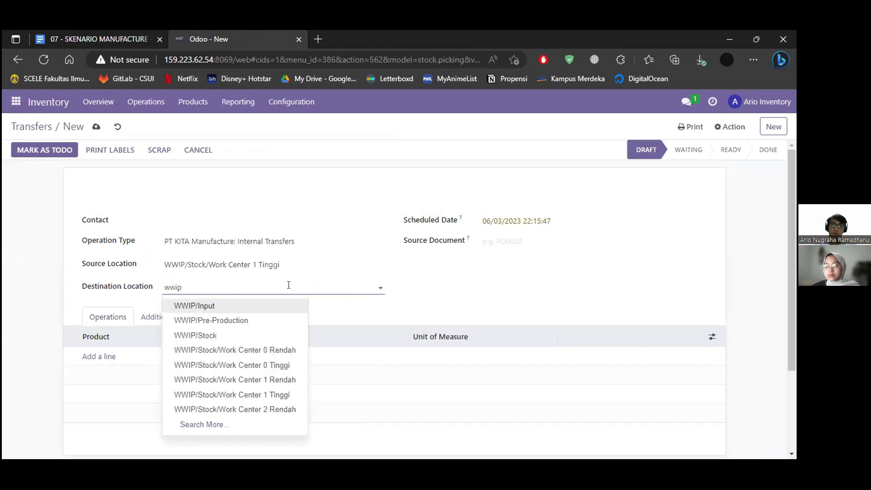
key("Down")
key("Down")
key("Down")
key("Down")
key("Down")
key("Down")
key("Down")
key("Return")
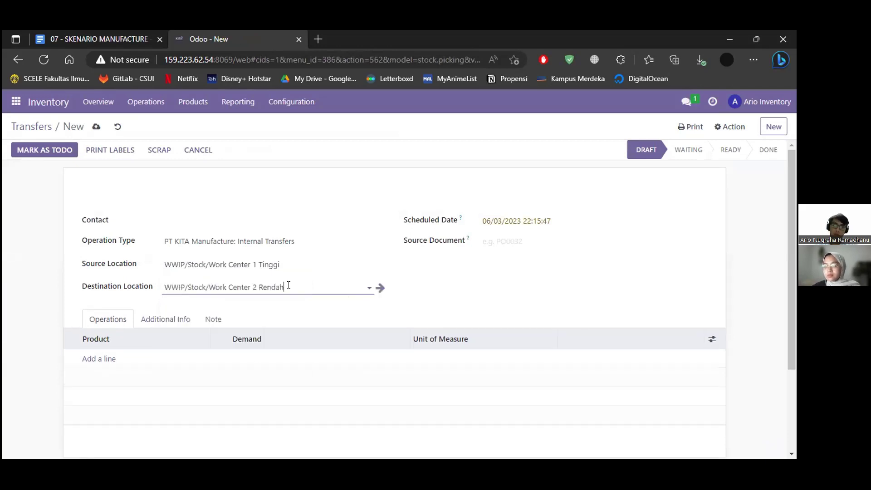
key("ctrl+BackSpace")
left_click(204, 306)
key("ctrl+BackSpace")
type("Tinggi")
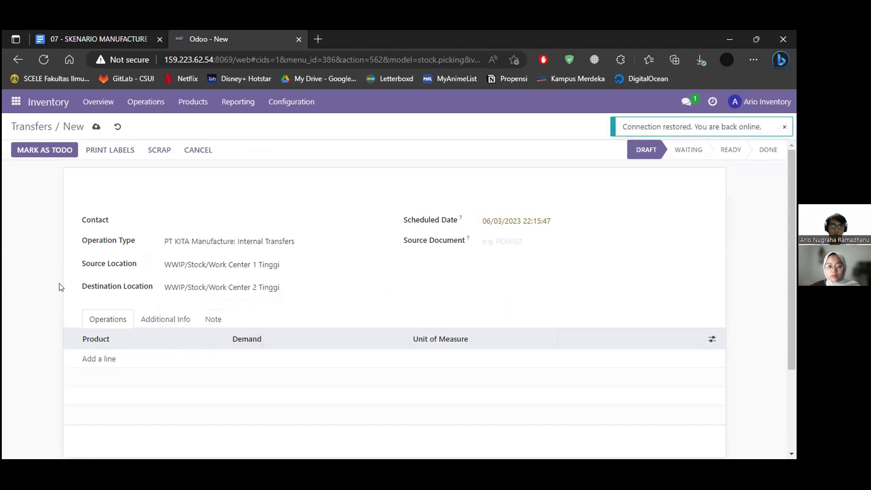
Step: Add a product line for 12 units of [WIP_004] Body Mobil Tinggi to the transfer
scroll(105, 272, "down", 2)
left_click(104, 264)
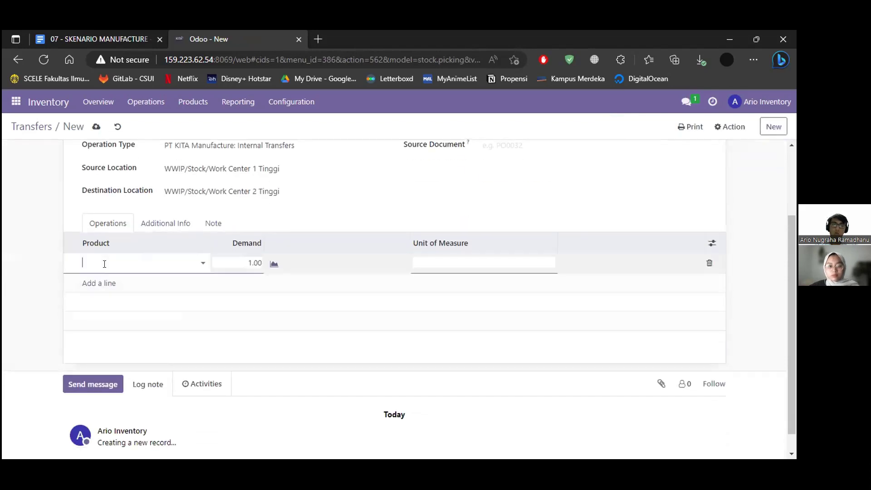
type("body")
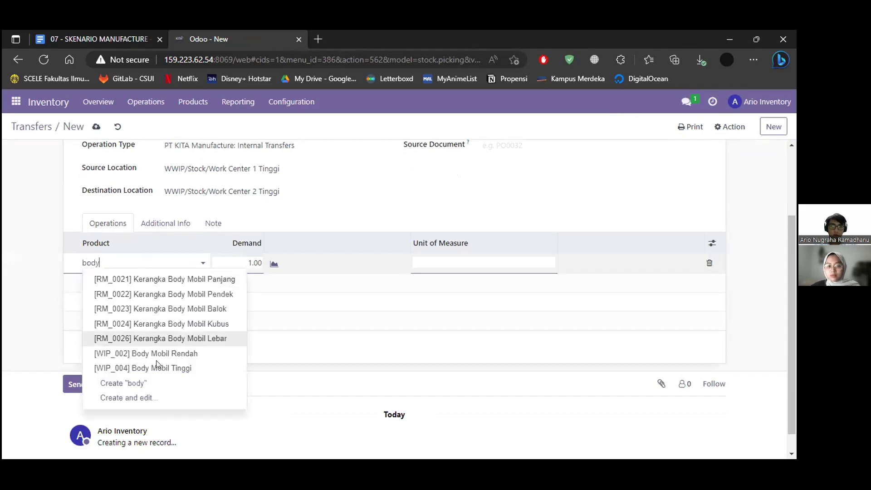
left_click(156, 365)
key("Tab")
type("12")
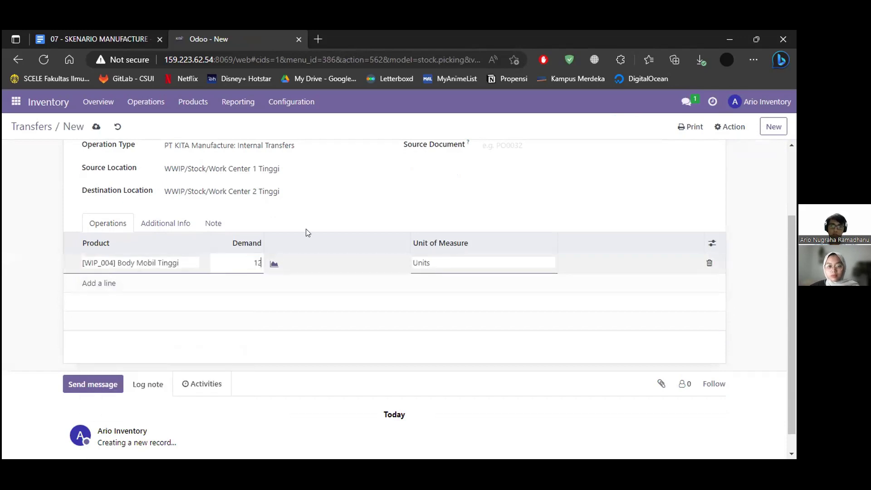
left_click(307, 232)
scroll(290, 313, "up", 2)
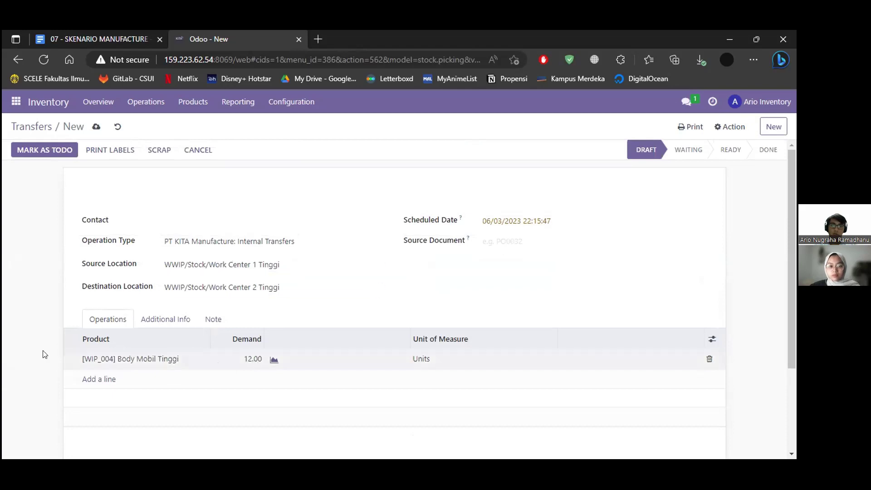
Step: Mark the Body Mobil Tinggi transfer as to-do and validate it, processing all quantities
left_click(29, 151)
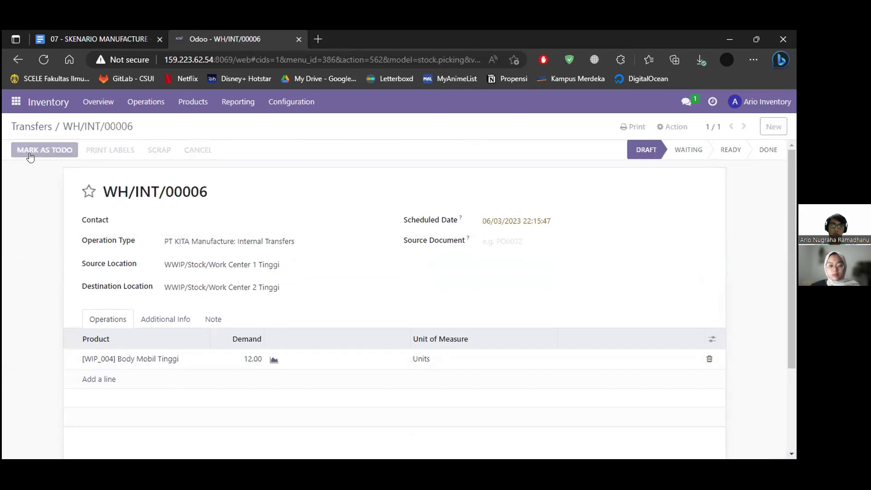
left_click(35, 152)
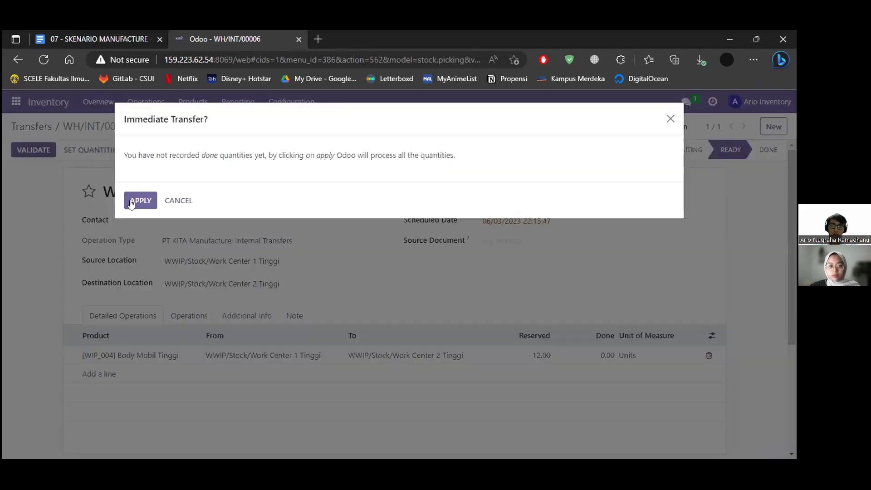
left_click(131, 203)
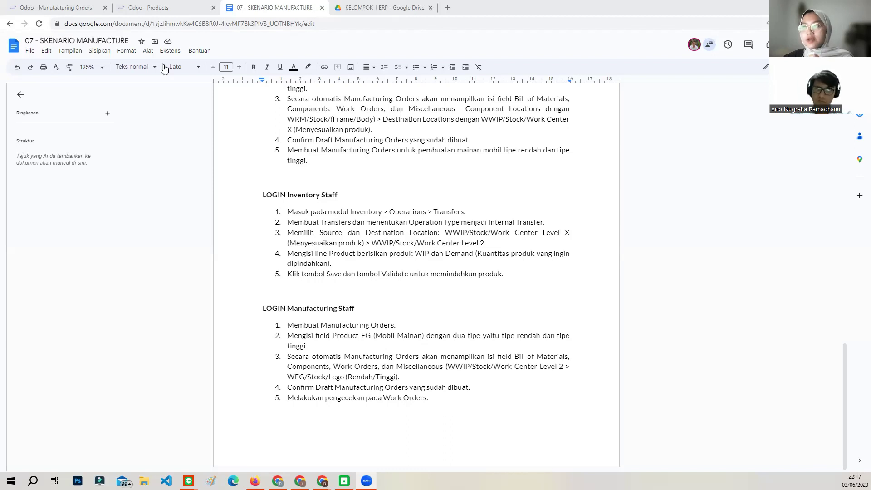
Step: Switch to the Manufacturing Orders session and create a new order for 12 units of [FG_001] Mobil Mainan Tipe Rendah
left_click(56, 7)
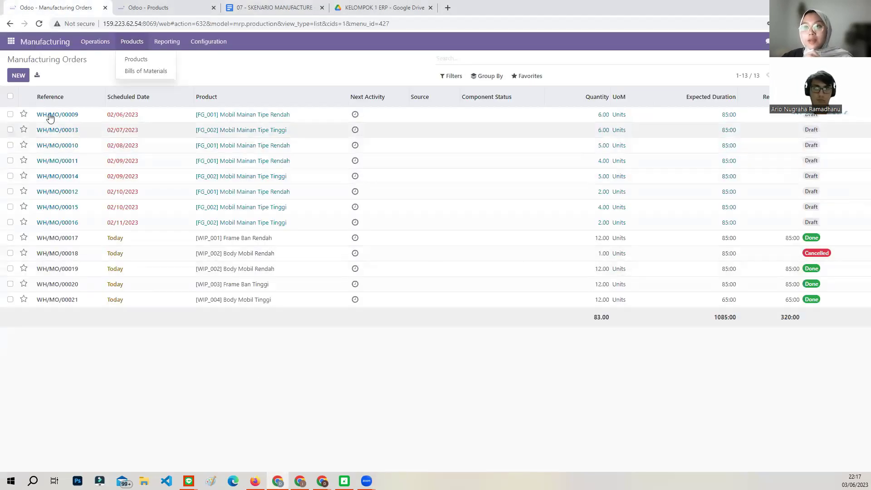
left_click(20, 75)
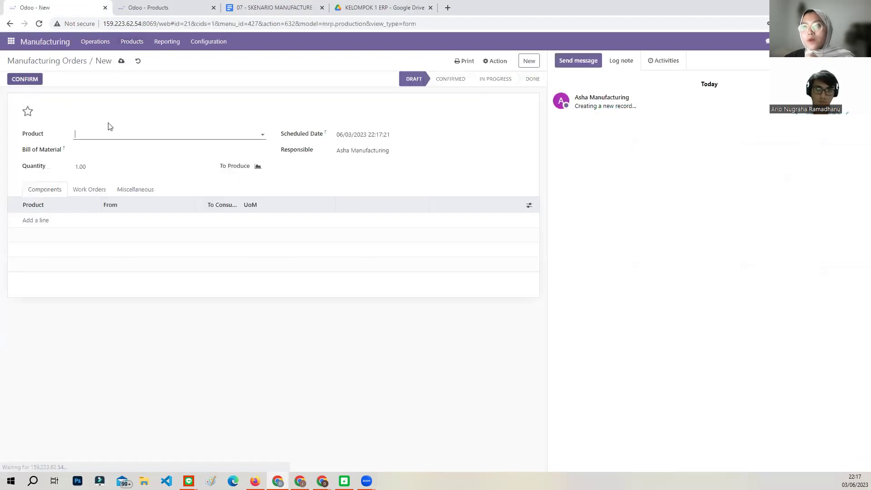
left_click(116, 134)
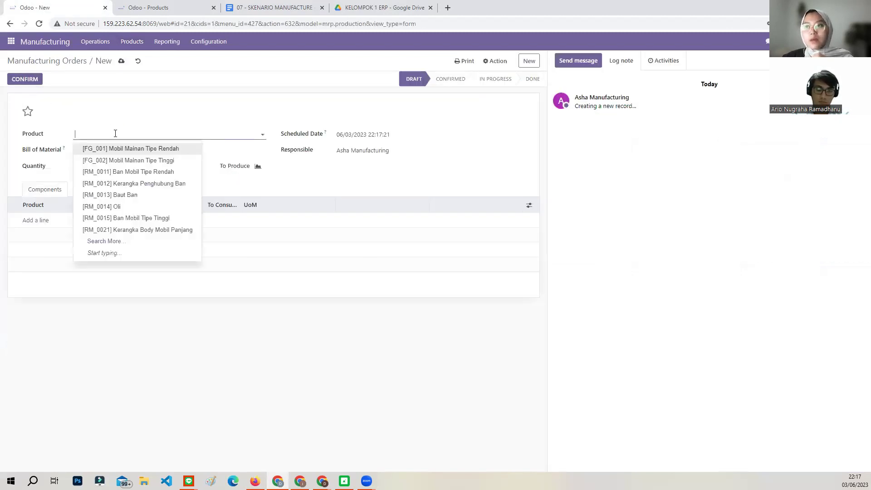
left_click(126, 153)
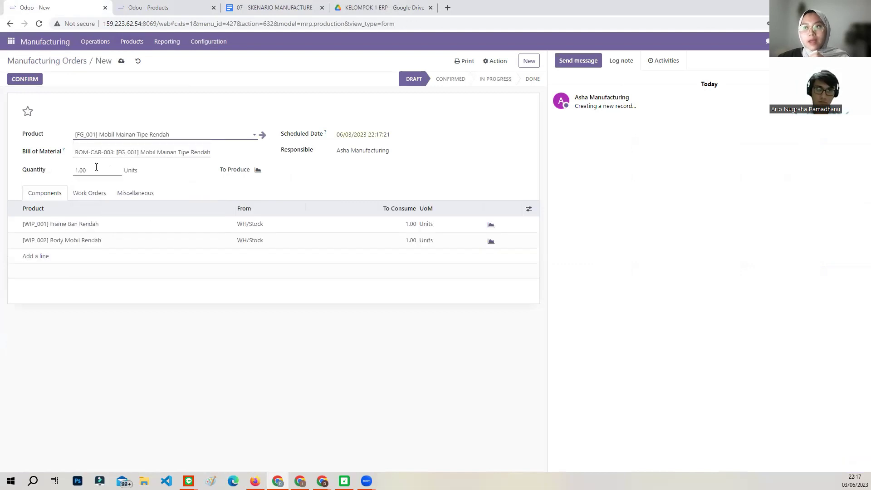
left_click_drag(100, 171, 69, 169)
type("12")
left_click(84, 367)
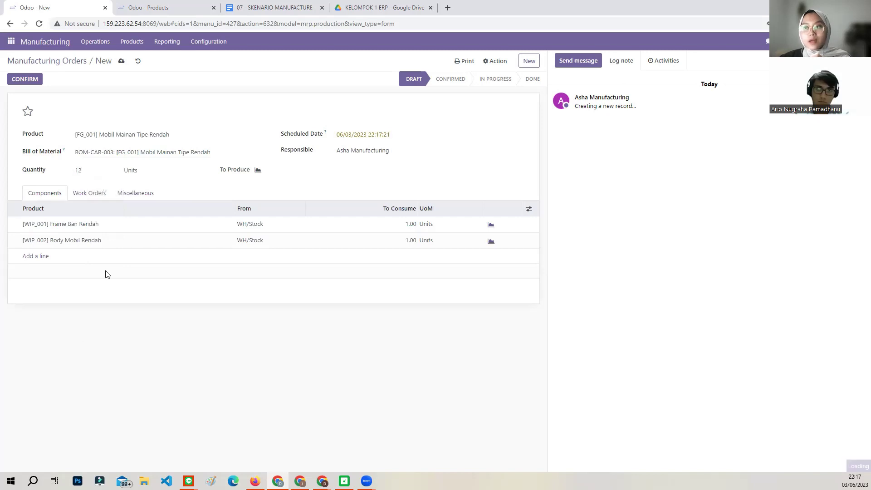
Step: Set the order's components location to WWIP/Stock/Work Center 2 Rendah and its finished products location to WH/WFG/Stock/Lego Rendah
left_click(124, 196)
left_click_drag(127, 232, 84, 233)
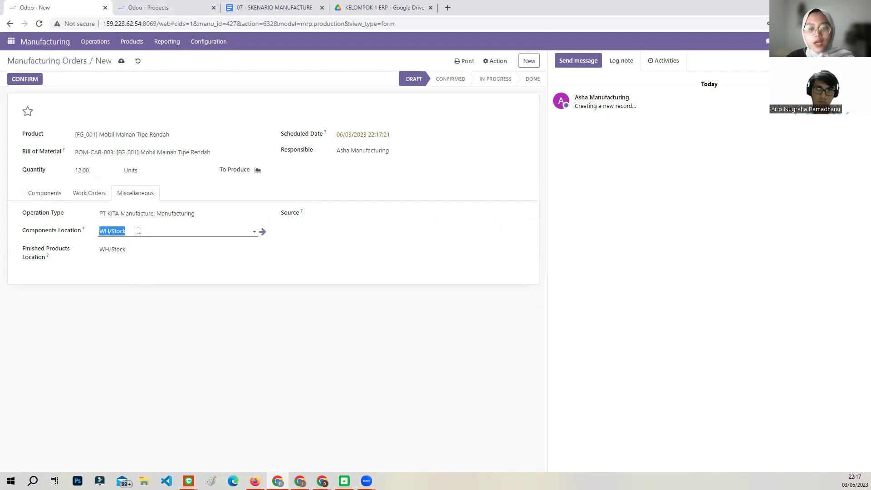
type("wwi")
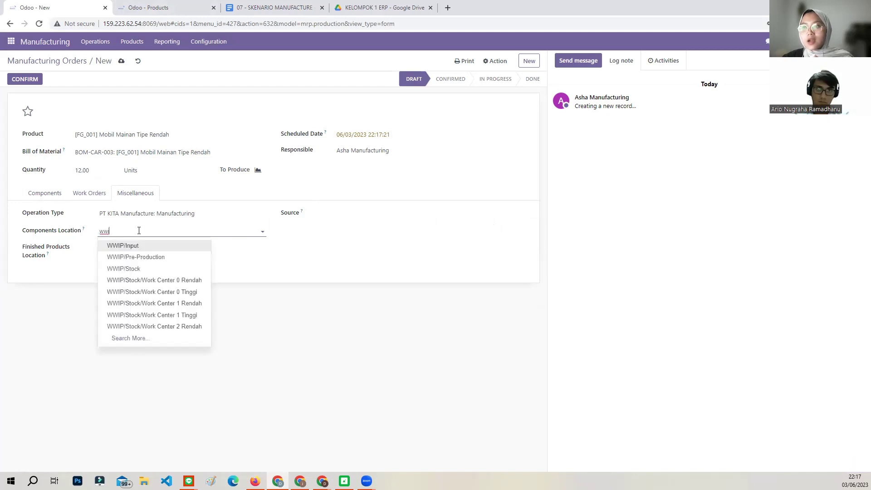
left_click(154, 328)
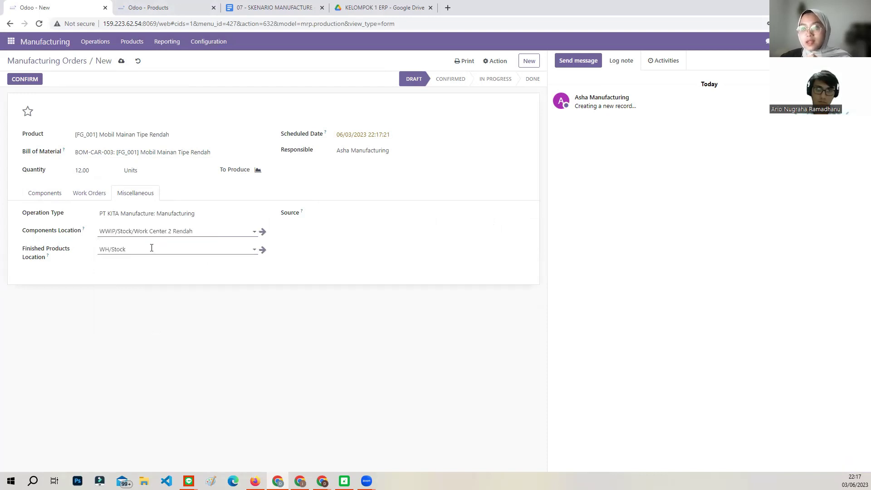
left_click_drag(152, 249, 98, 250)
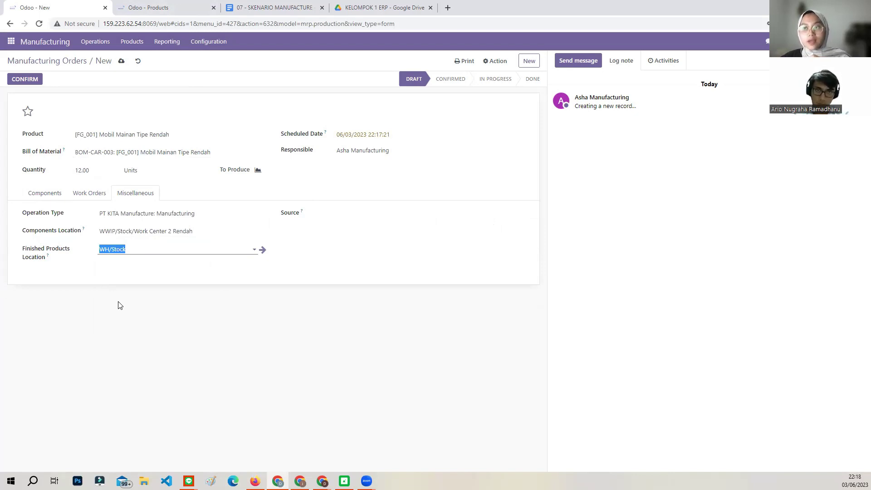
type("wfg")
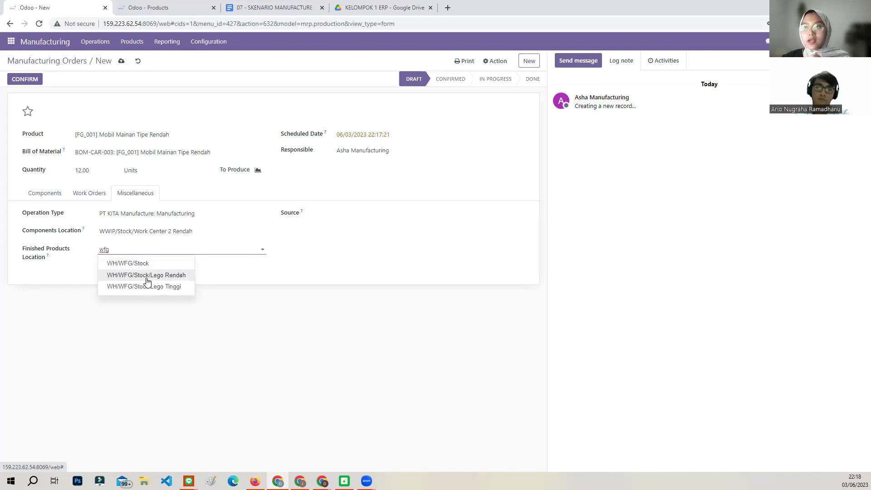
left_click(147, 275)
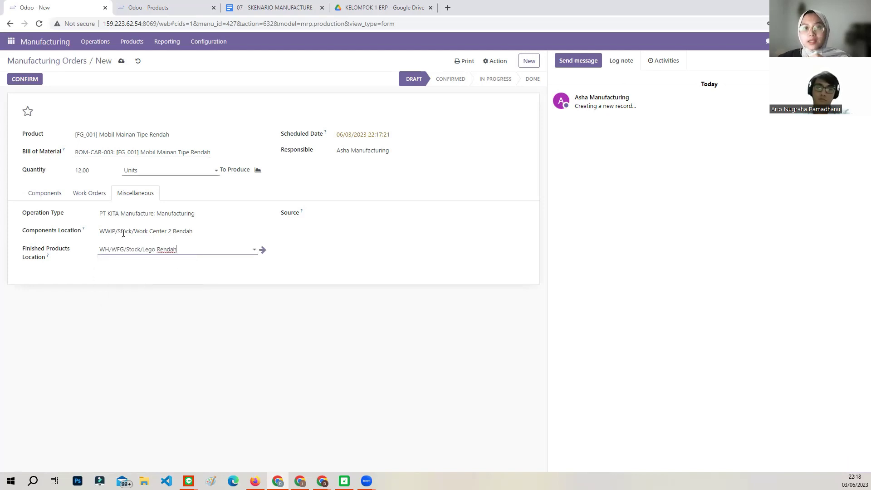
left_click(193, 290)
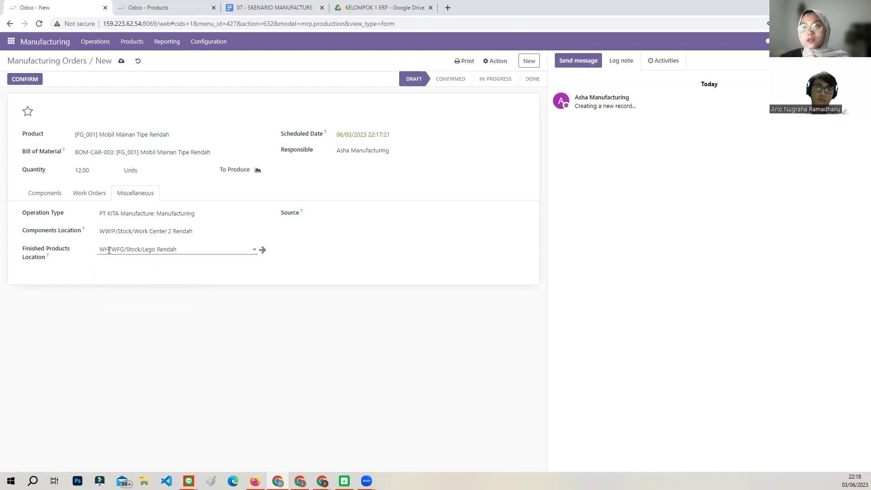
Step: Confirm the 12-unit Mobil Mainan Tipe Rendah order and mark it as done, applying immediate production
left_click(99, 197)
left_click(25, 80)
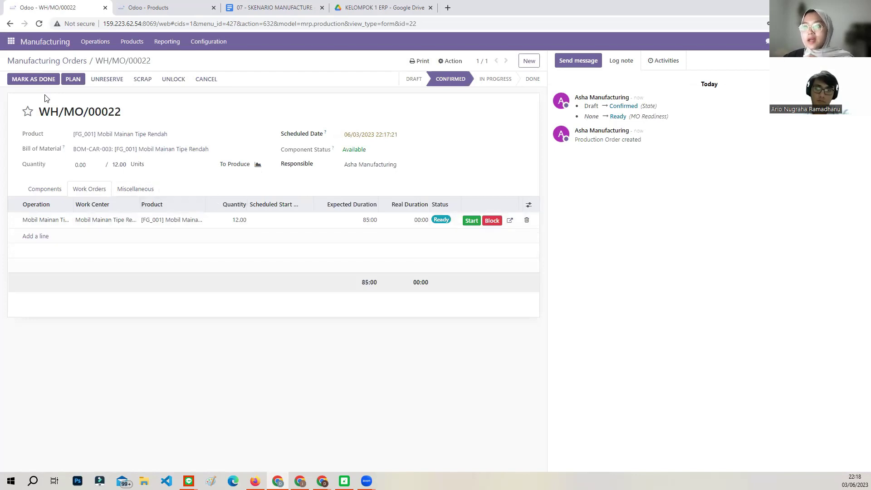
left_click(34, 79)
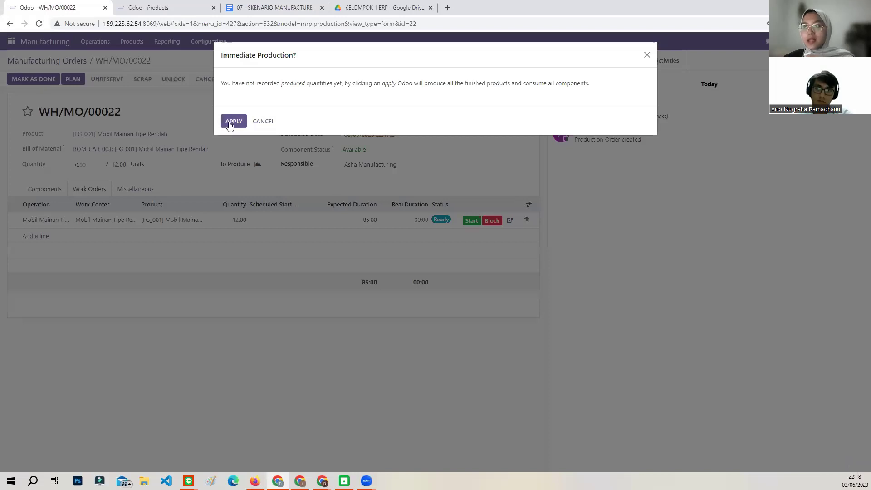
left_click(230, 123)
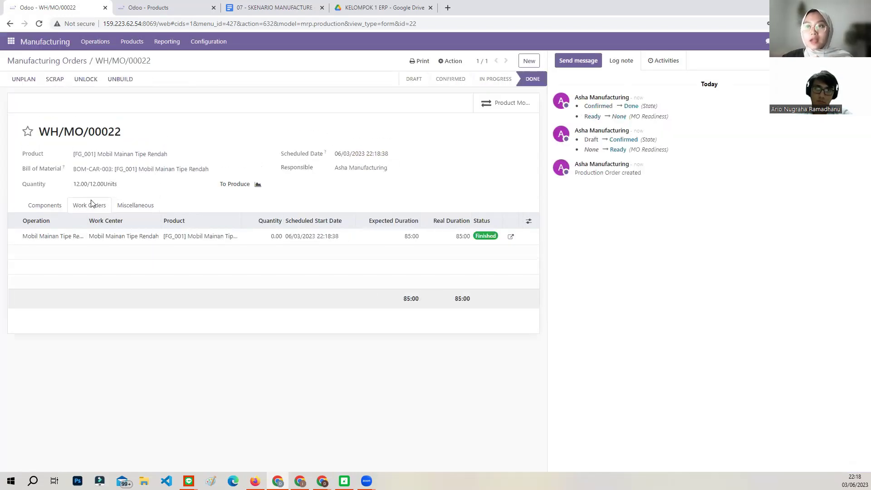
Step: Create a new manufacturing order for 12 units of [FG_002] Mobil Mainan Tipe Tinggi
left_click(67, 67)
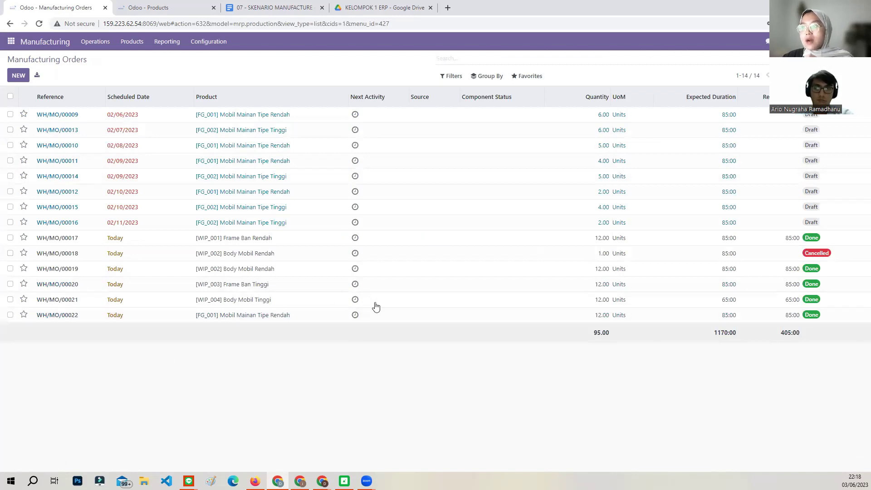
left_click(18, 76)
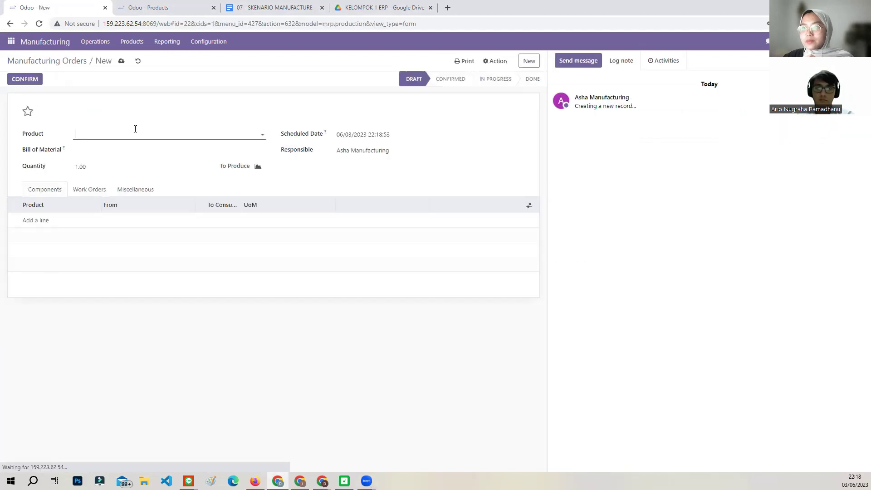
left_click(83, 133)
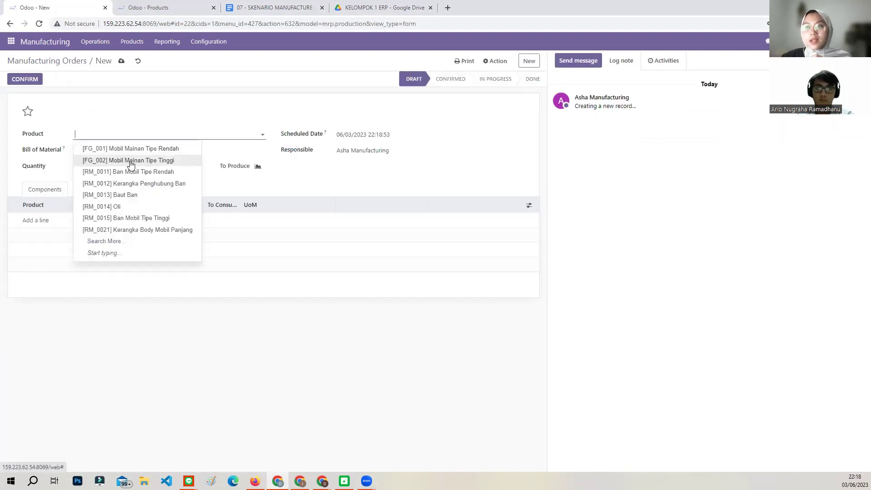
left_click(130, 161)
left_click(95, 170)
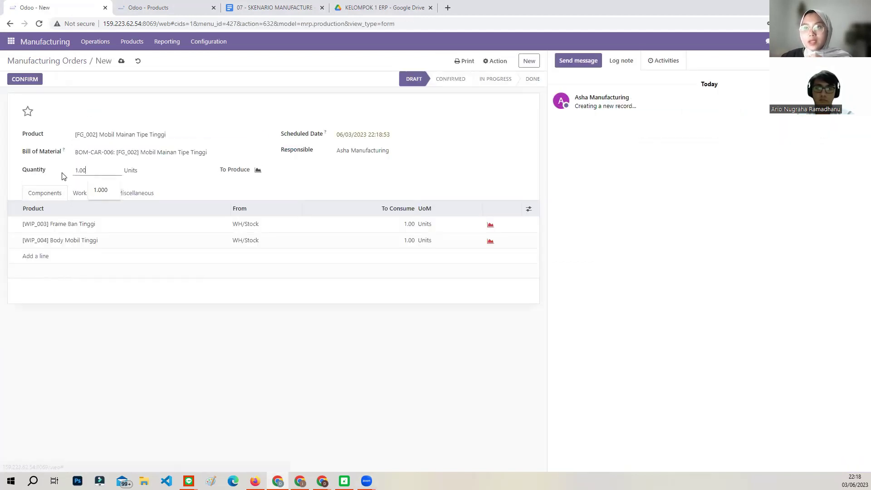
type("12")
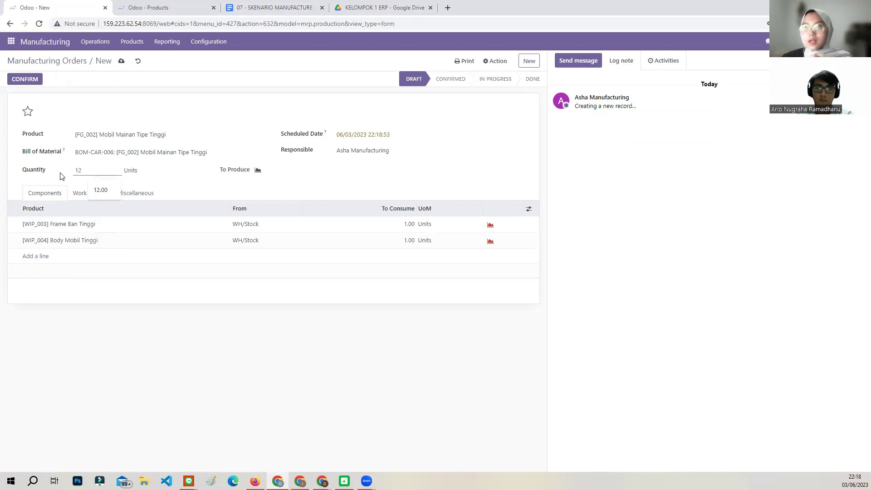
Step: Set the order's components location to WWIP/Stock/Work Center 2 Tinggi and its finished products location to WH/WFG/Stock/Lego Tinggi
left_click(147, 194)
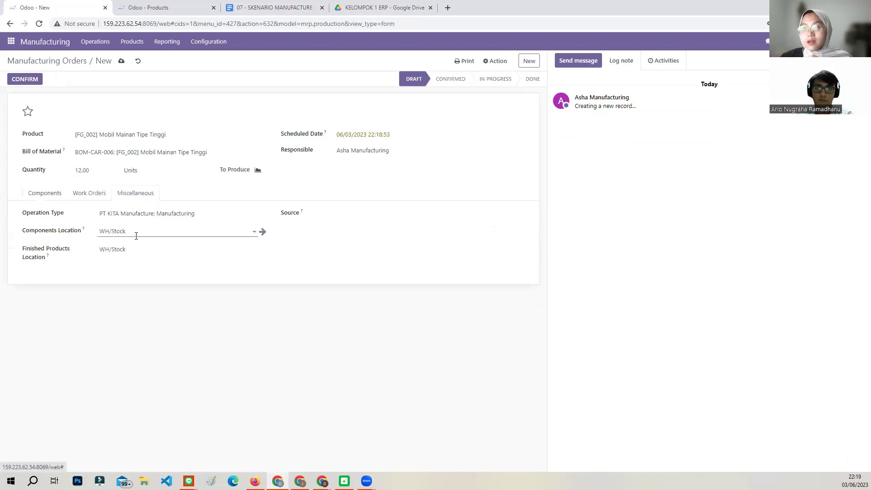
left_click(87, 234)
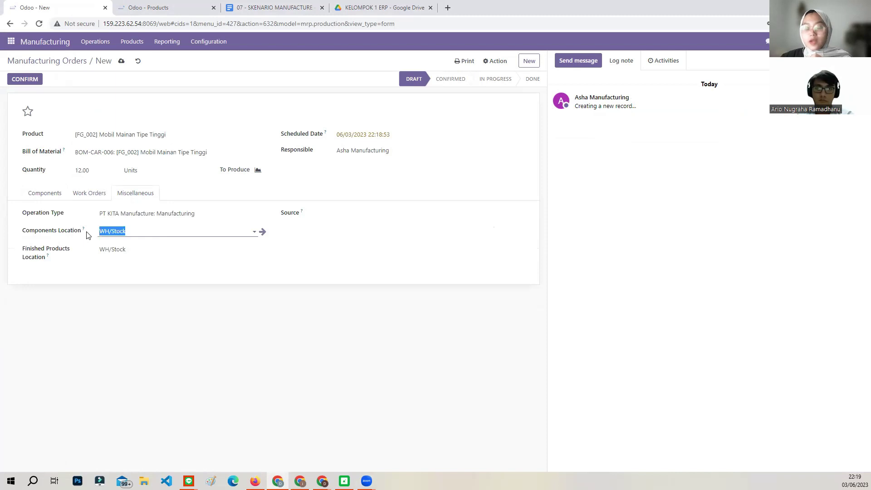
type("w")
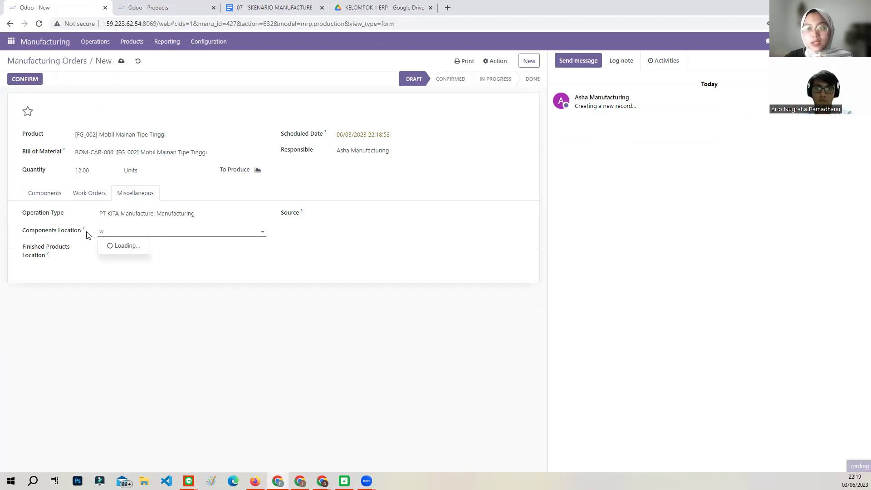
type("wip")
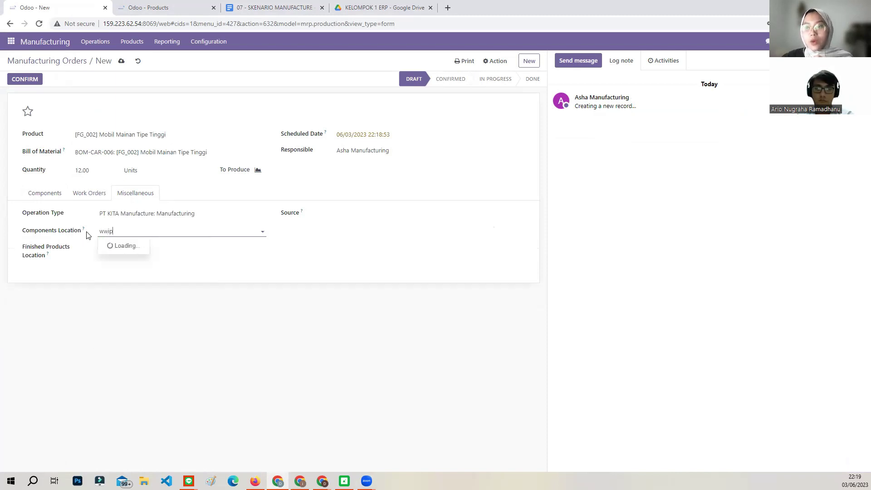
left_click(151, 330)
left_click_drag(193, 231, 174, 229)
type("tock/Work Center 2 t")
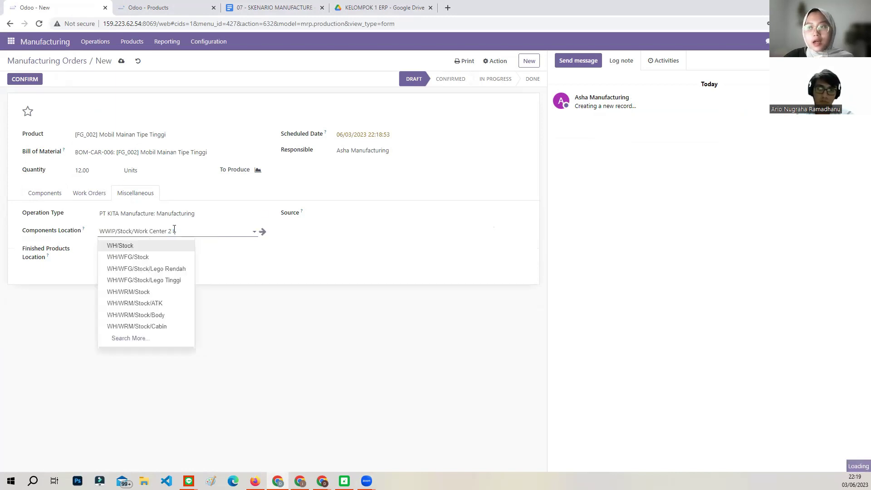
left_click(181, 245)
key("Tab")
type("wfg")
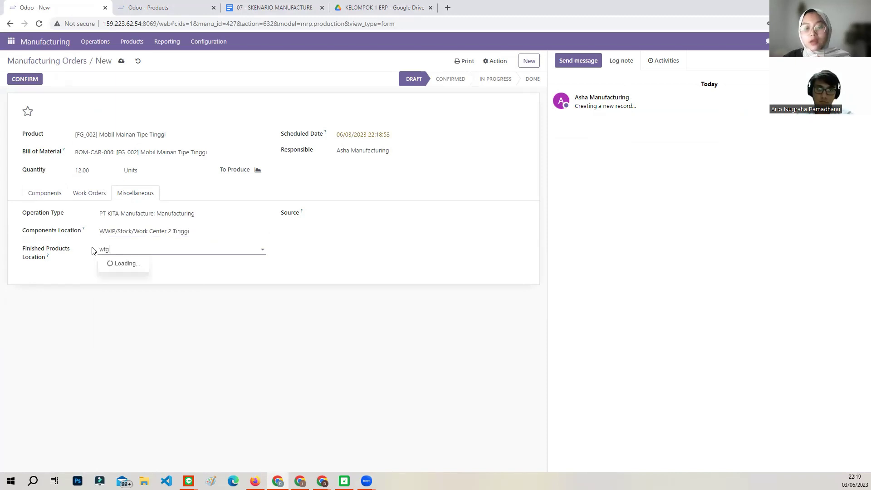
left_click(131, 286)
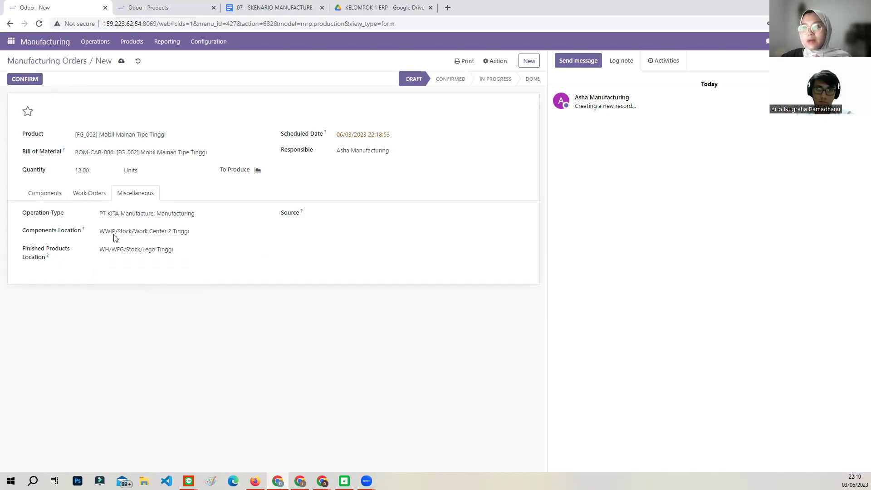
Step: Confirm the Mobil Mainan Tipe Tinggi order and mark it as done, applying immediate production
left_click(97, 196)
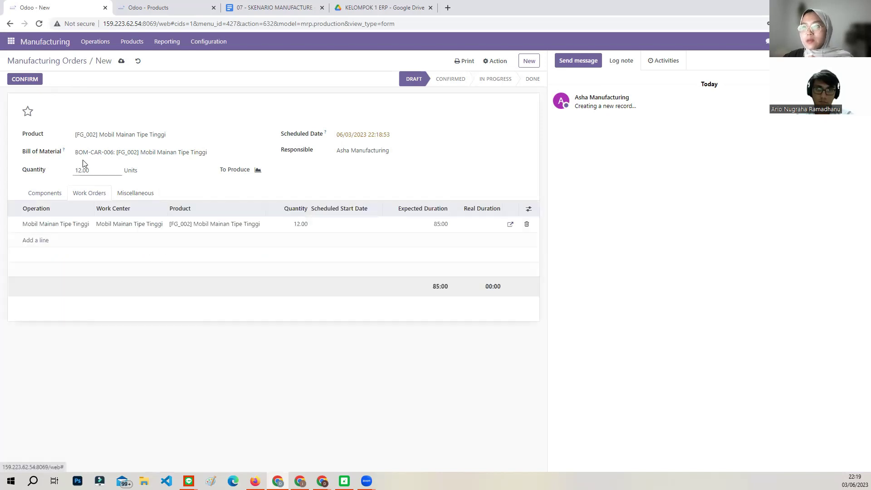
left_click(25, 79)
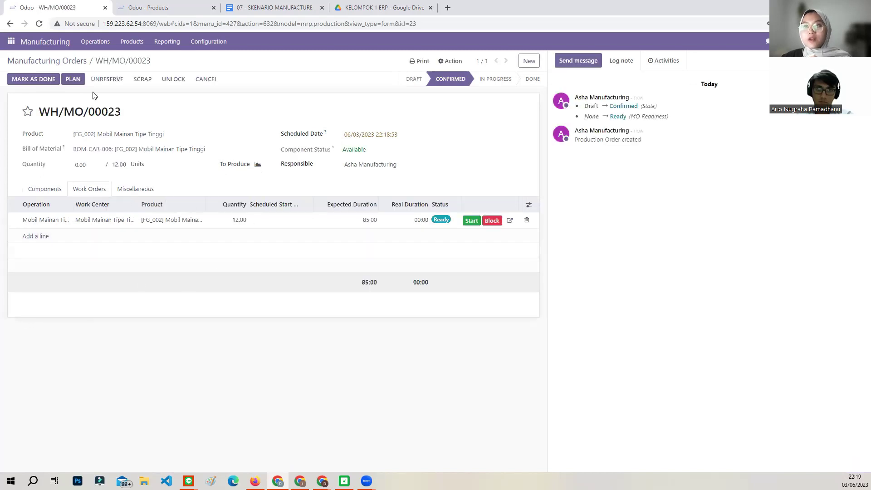
left_click(35, 80)
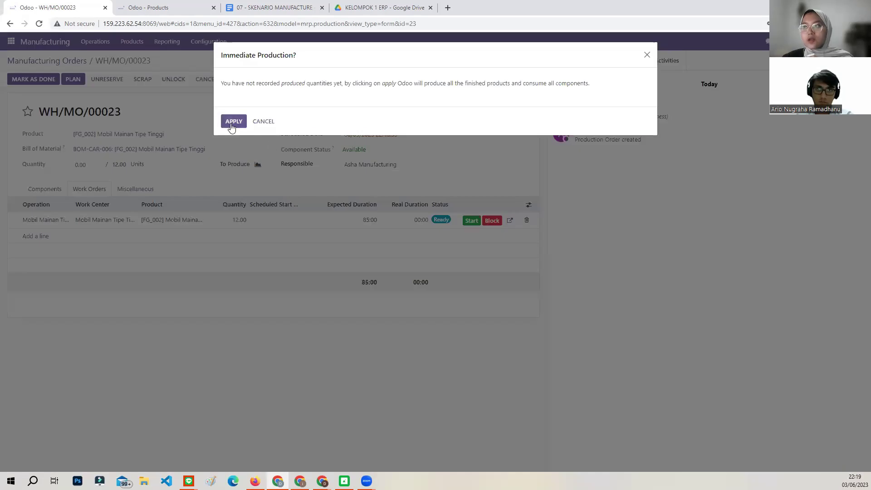
left_click(233, 121)
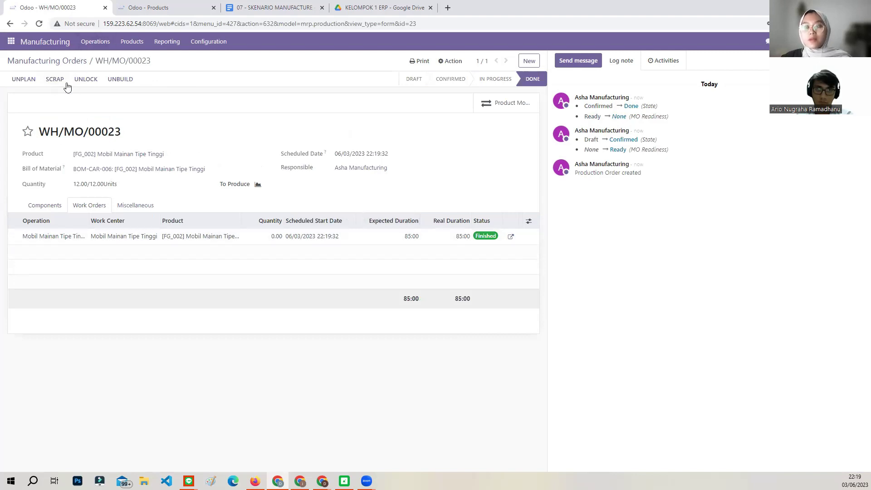
Step: Check the completed orders in the Manufacturing Orders list and the on-hand quantities in the Products overview
left_click(51, 61)
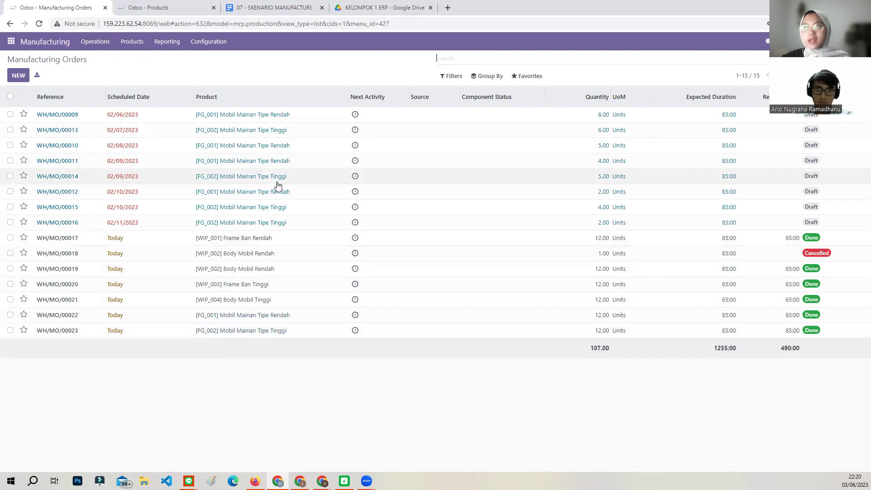
key("ctrl+Tab")
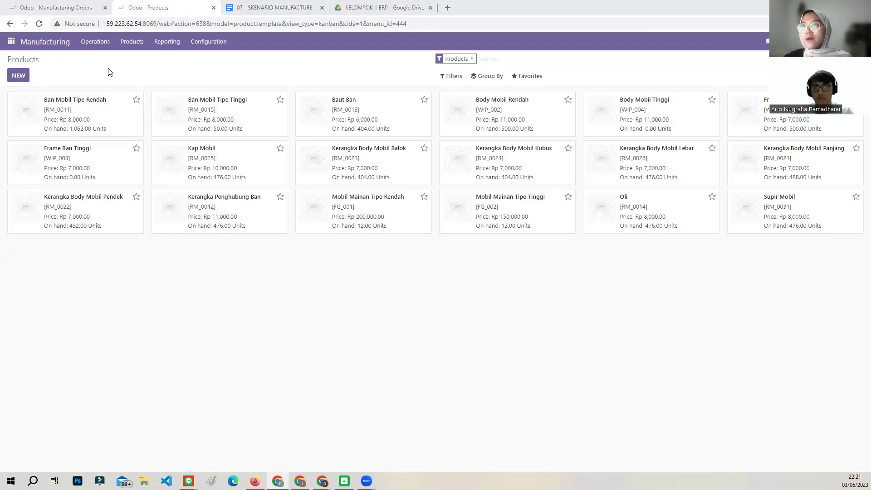